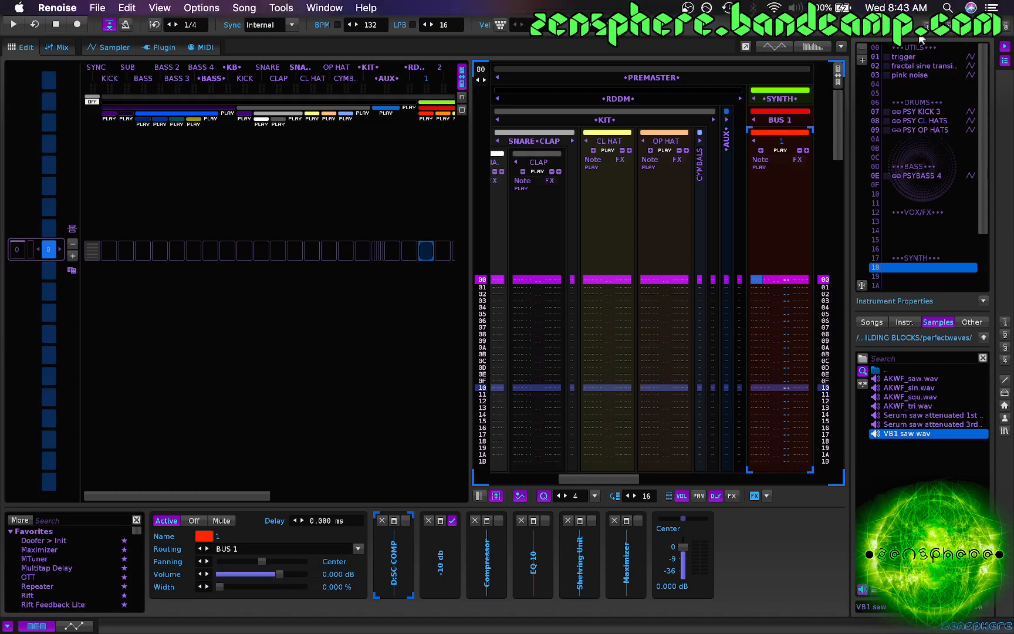
# Step: Replace the existing sample in the trigger instrument with a new blank mono sample 1 sample long
pyautogui.doubleClick(903, 59)
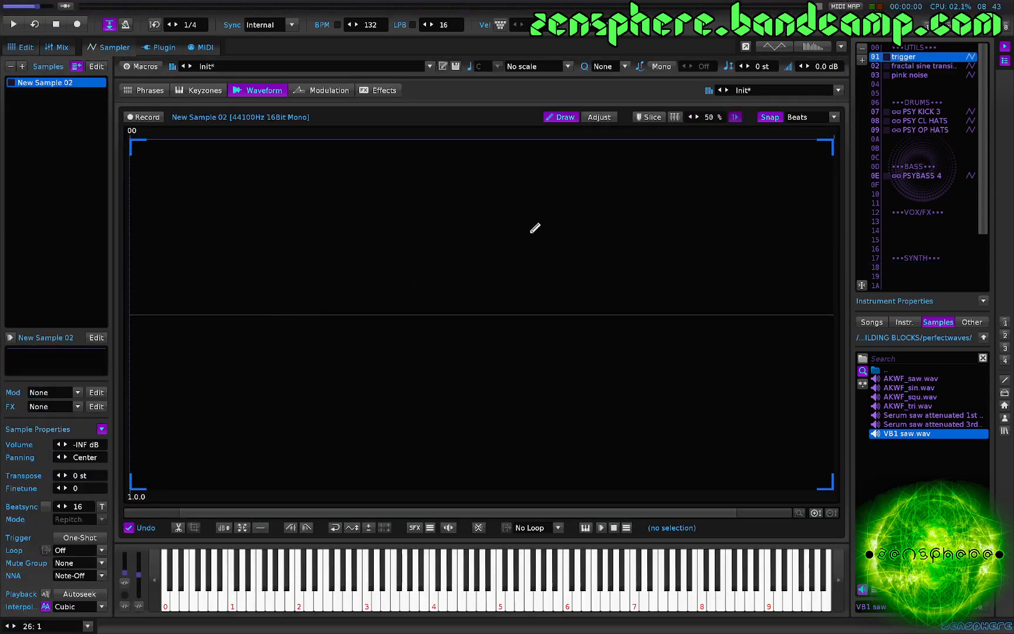
pyautogui.click(11, 67)
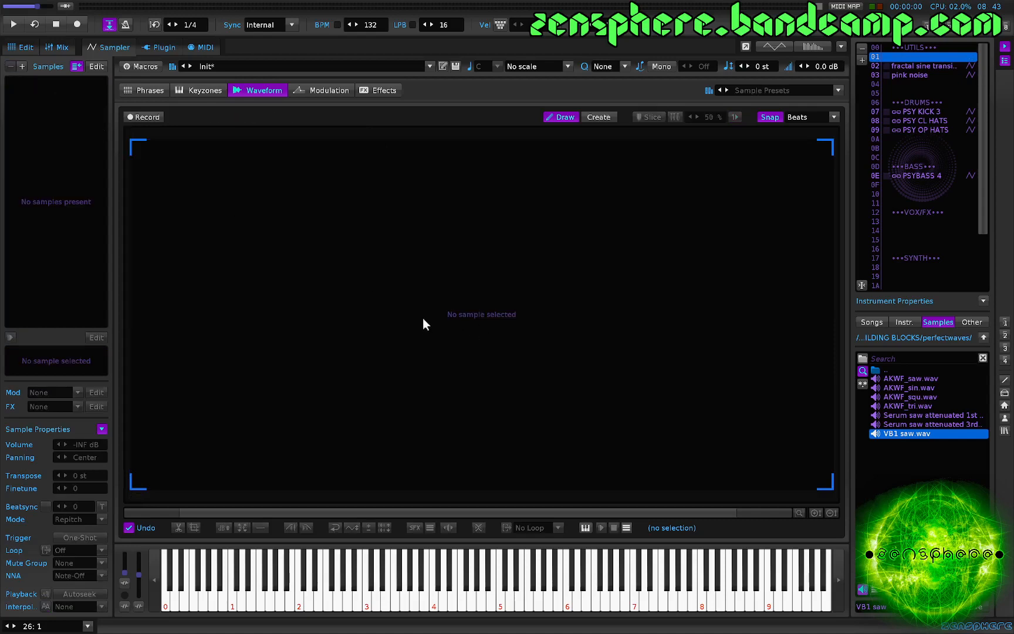
pyautogui.click(600, 117)
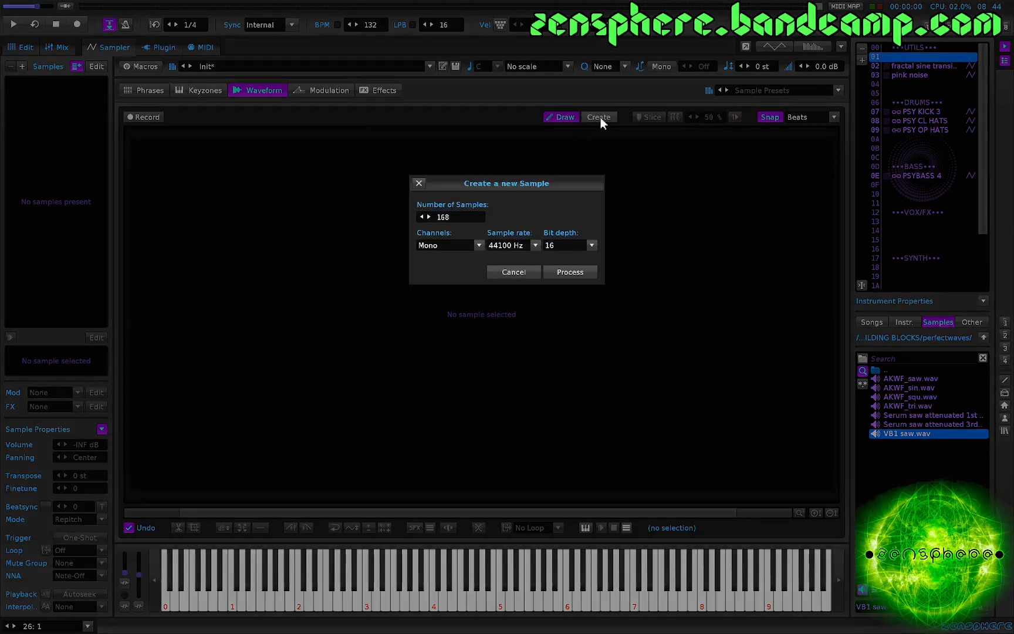
pyautogui.doubleClick(462, 217)
pyautogui.write('1')
pyautogui.click(563, 274)
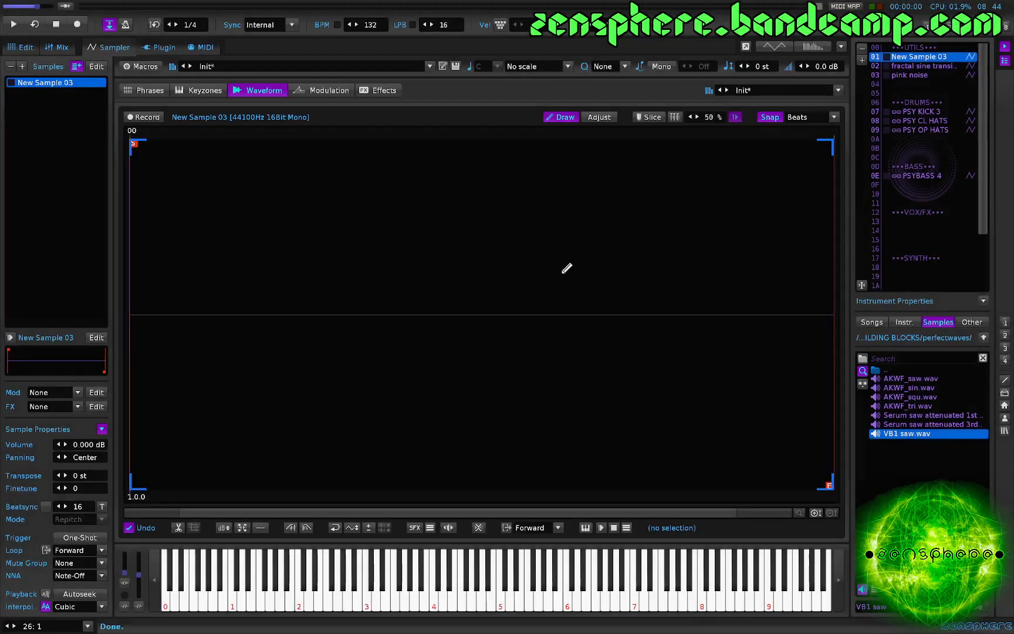
# Step: Show the new sample's keyzones and set its volume to -INF dB
pyautogui.click(442, 314)
pyautogui.click(207, 90)
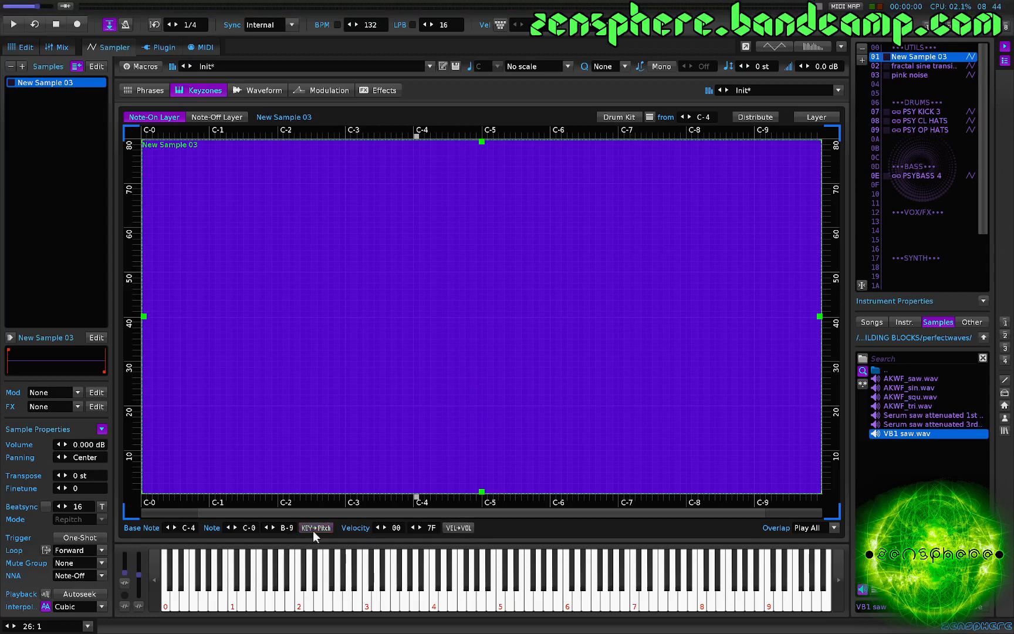
pyautogui.doubleClick(89, 445)
pyautogui.write('-')
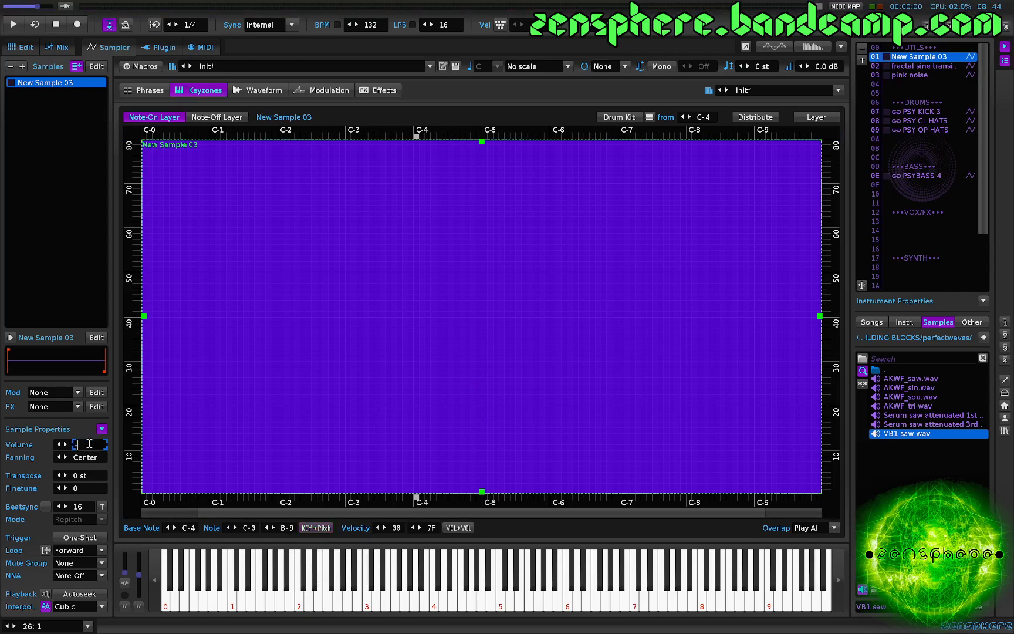
pyautogui.write('inf')
pyautogui.press('Return')
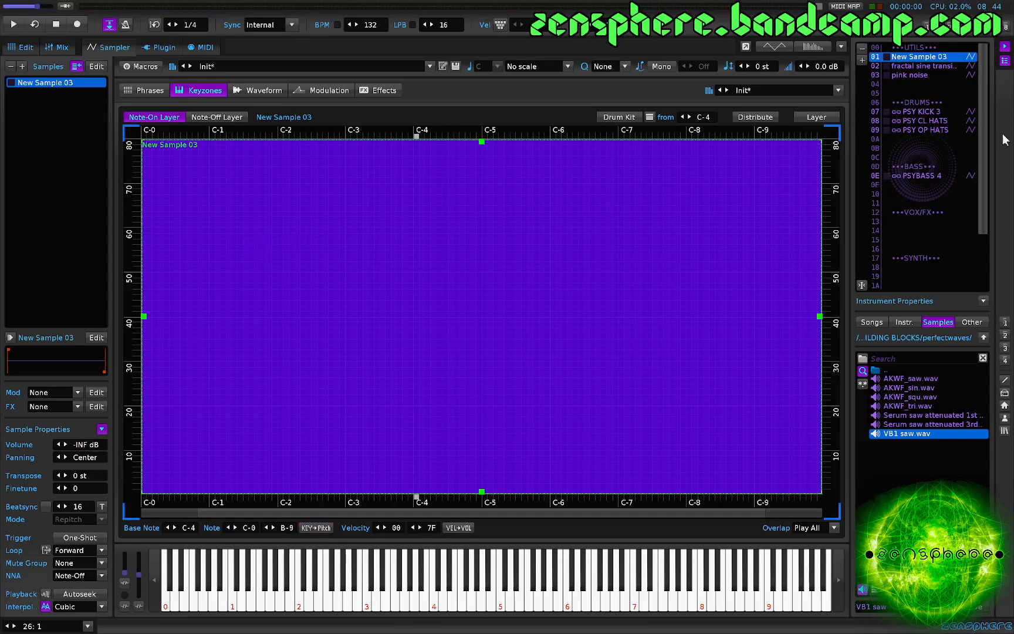
# Step: Rename instrument 01 as trigger
pyautogui.click(927, 58)
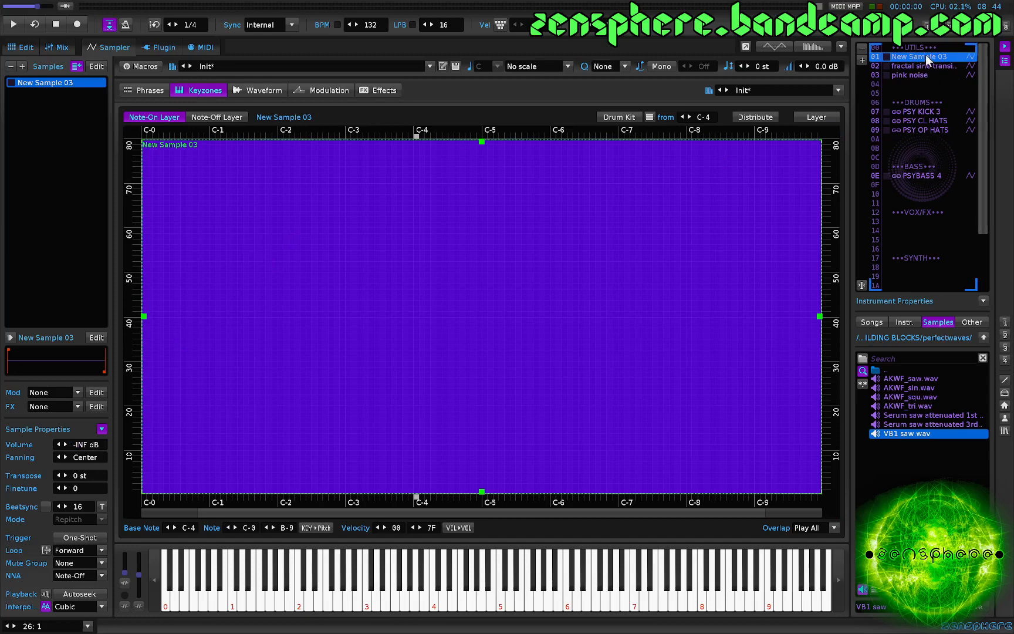
pyautogui.doubleClick(928, 56)
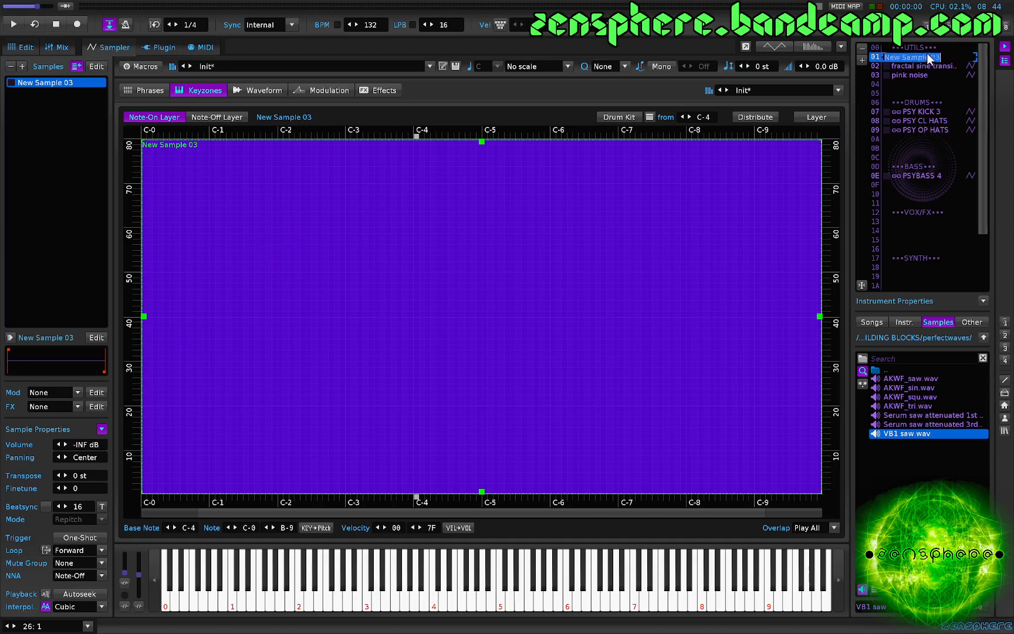
pyautogui.write('trigger')
pyautogui.press('Return')
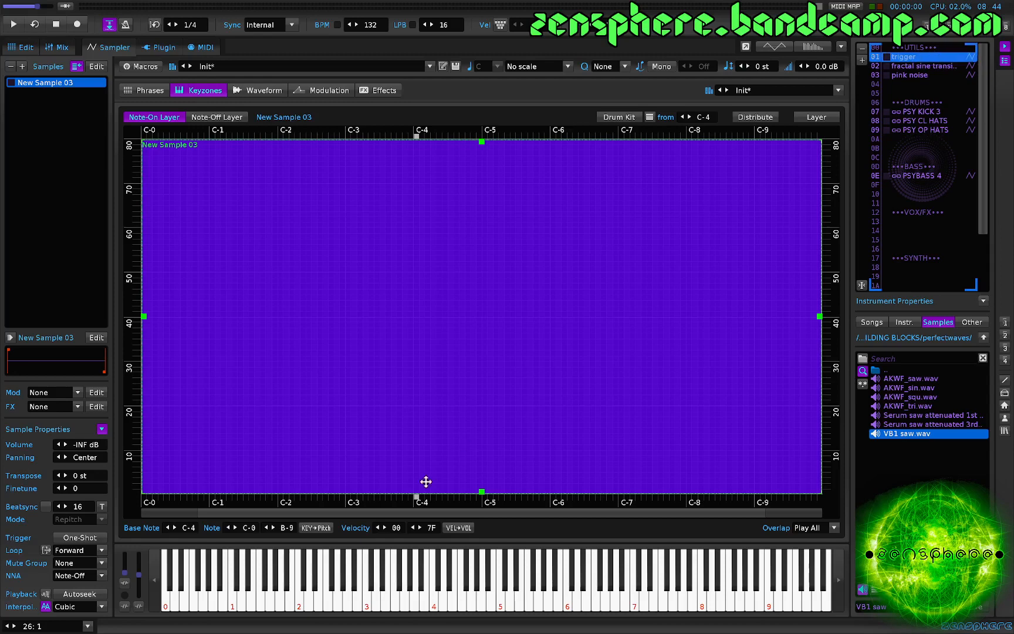
# Step: Set the trigger sample's loop mode to No Loop in the waveform editor
pyautogui.click(264, 90)
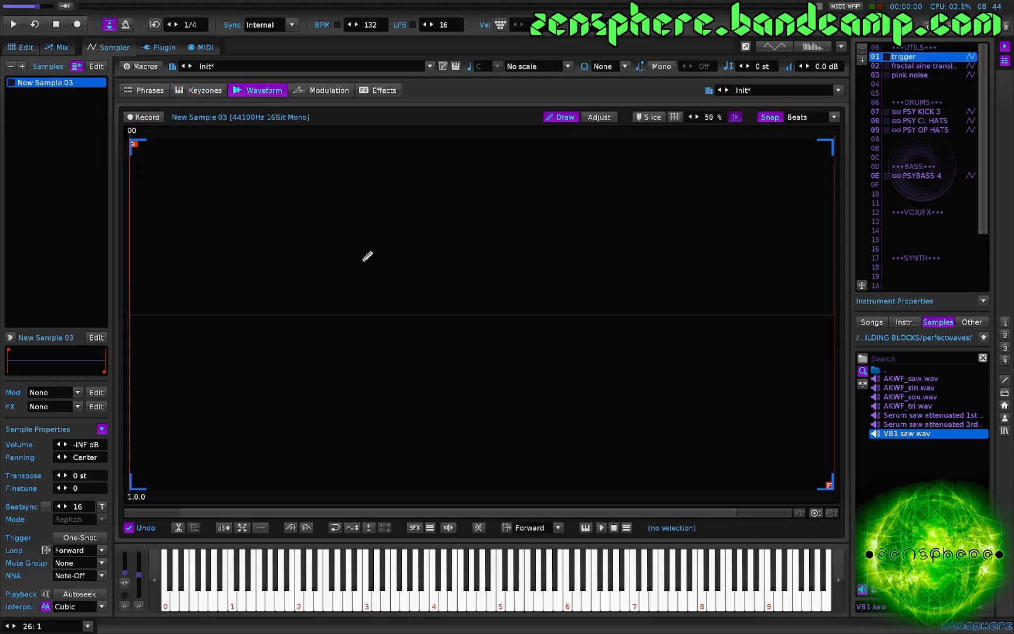
pyautogui.click(539, 528)
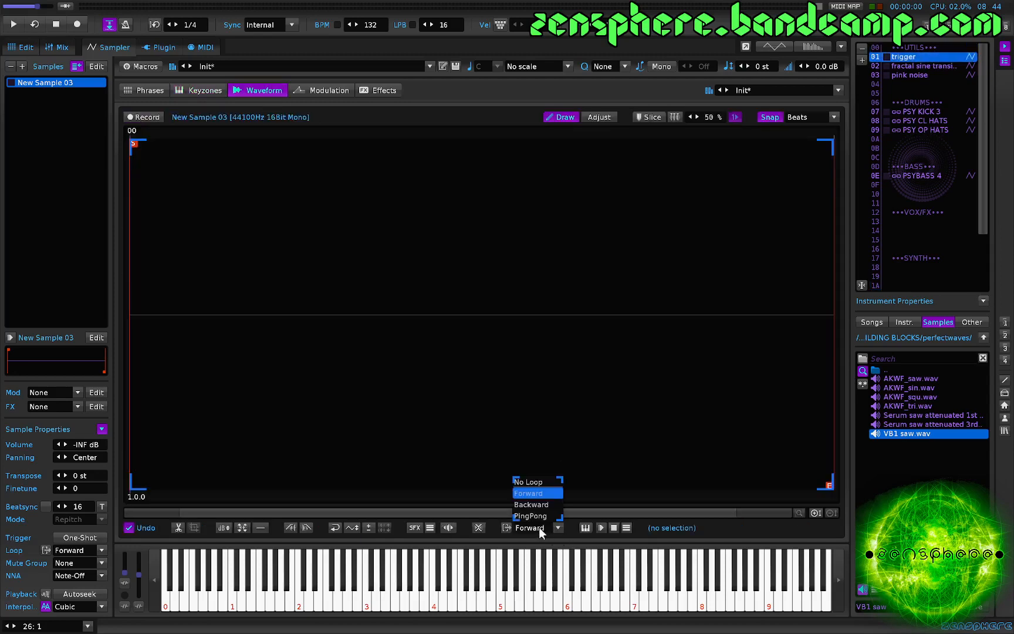
pyautogui.click(548, 484)
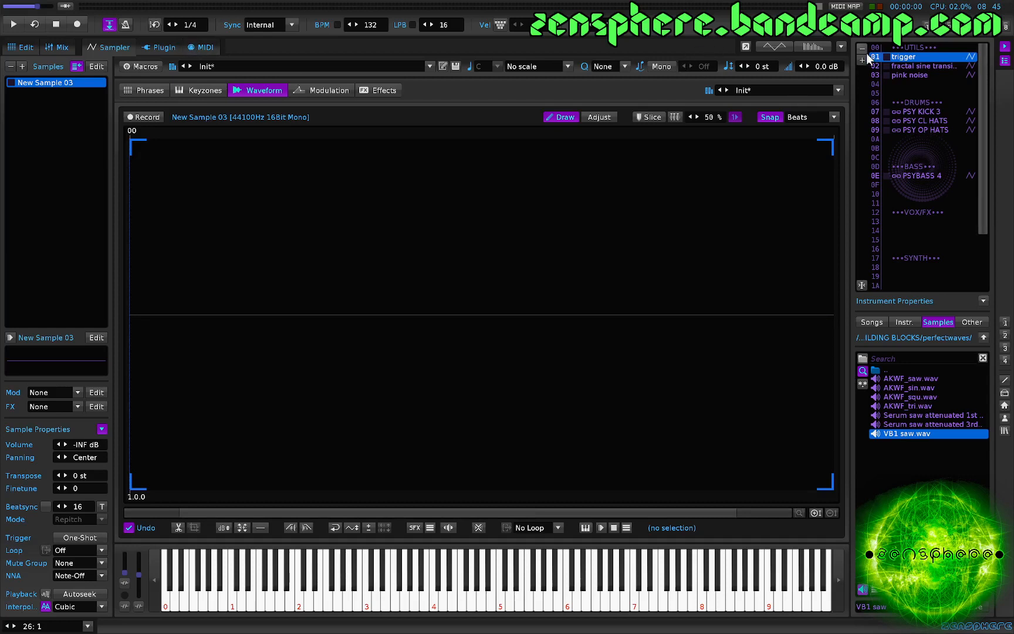
# Step: Build an effect chain in empty instrument slot 18 with a Key Tracker, an LFO and a Compressor
pyautogui.click(929, 268)
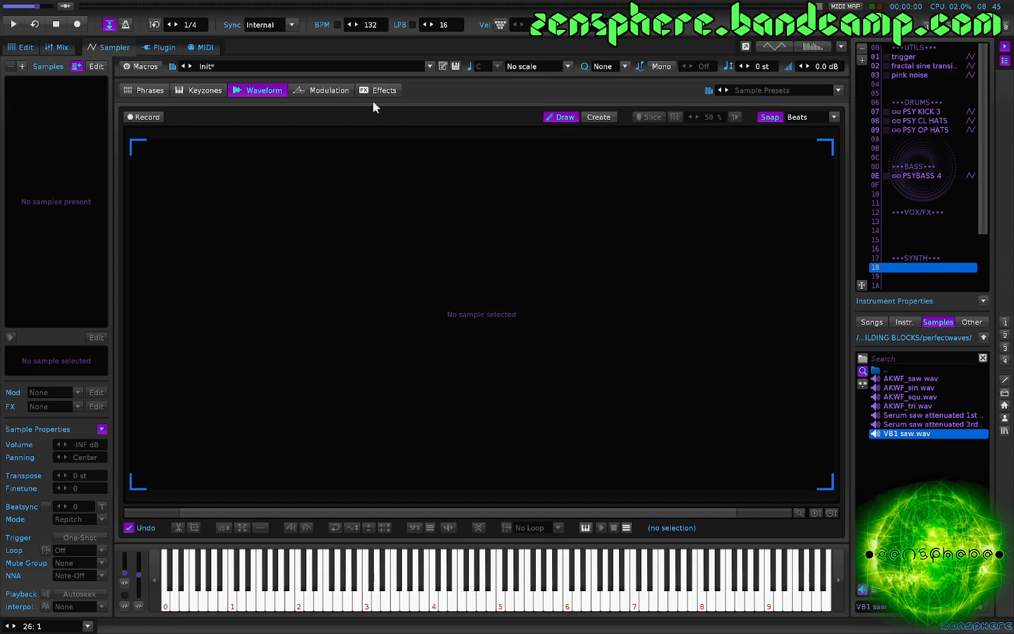
pyautogui.click(385, 88)
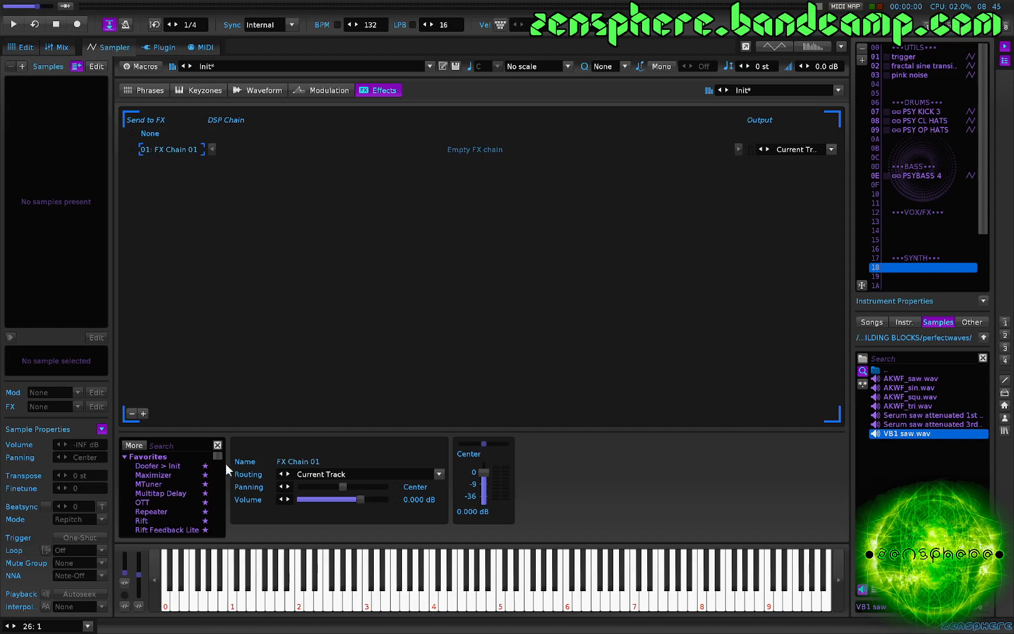
pyautogui.scroll(-3, 167, 498)
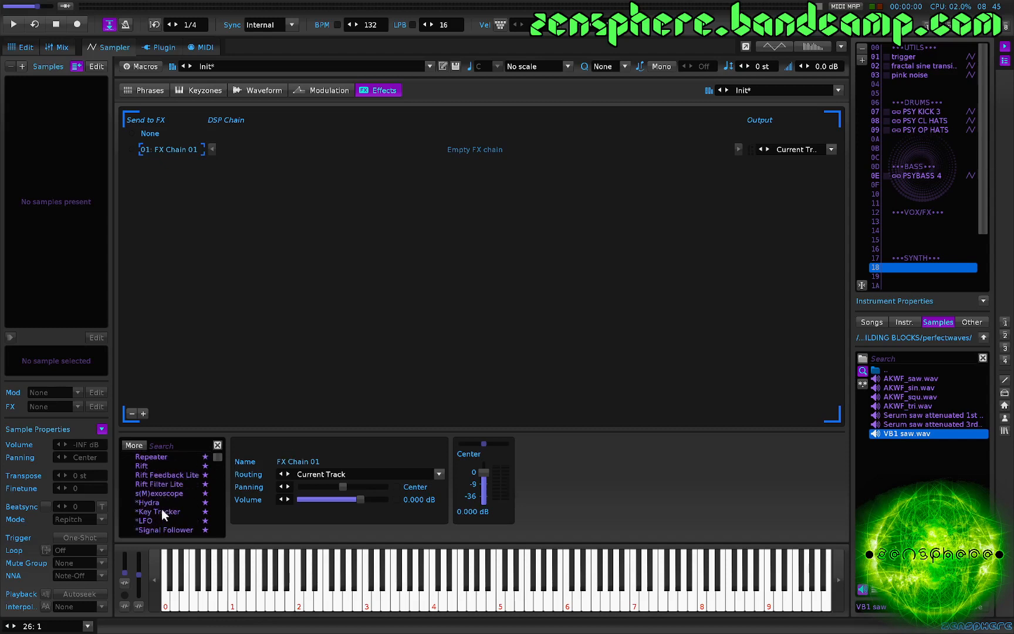
pyautogui.doubleClick(161, 509)
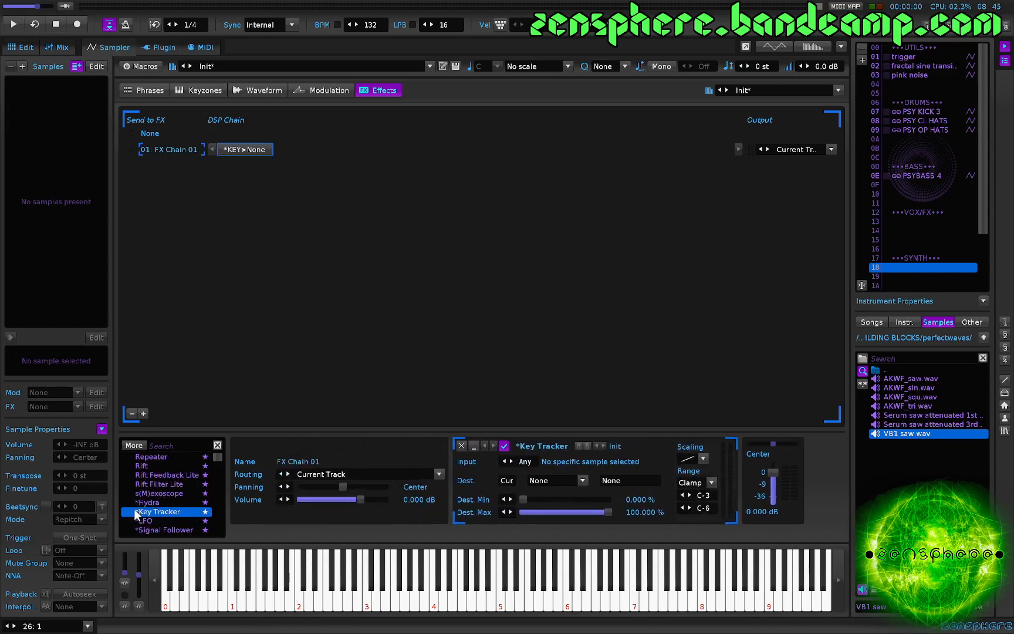
pyautogui.doubleClick(143, 520)
pyautogui.scroll(-3, 180, 504)
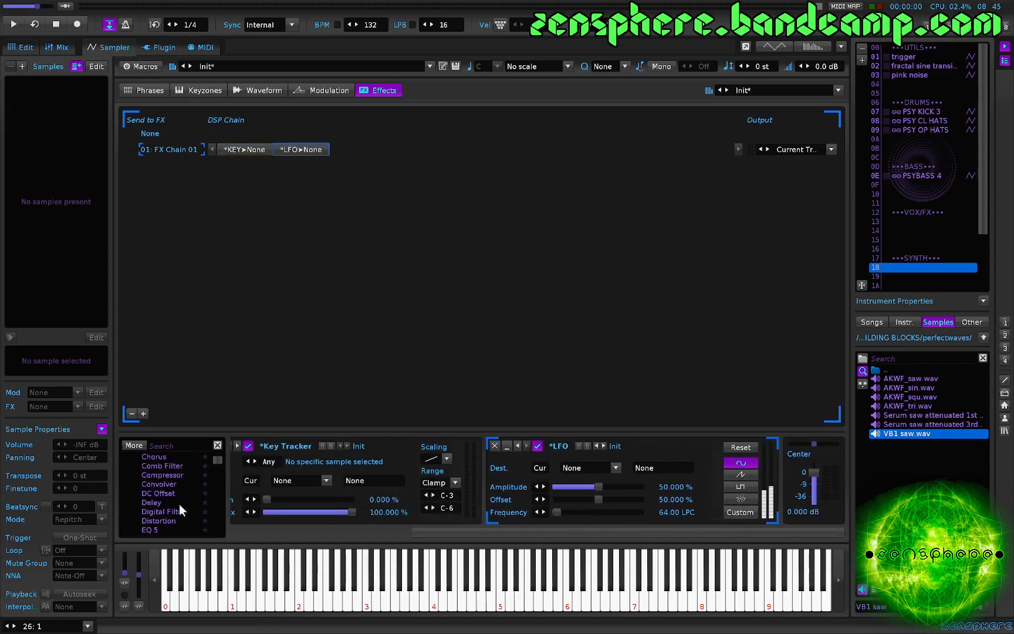
pyautogui.doubleClick(162, 475)
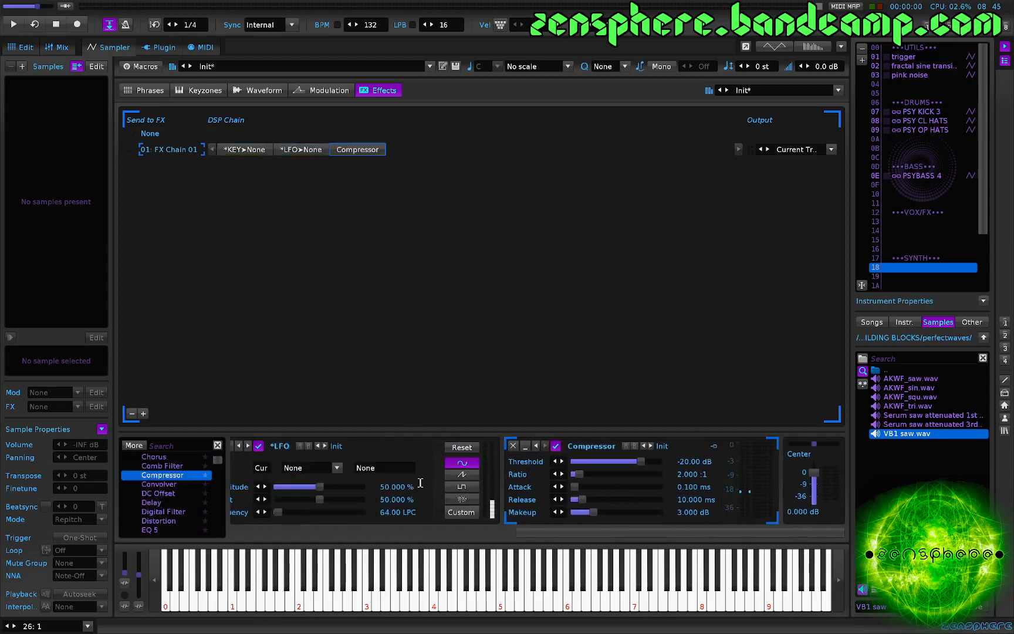
# Step: Set the Key Tracker's input to instrument 01
pyautogui.hscroll(-3, 418, 484)
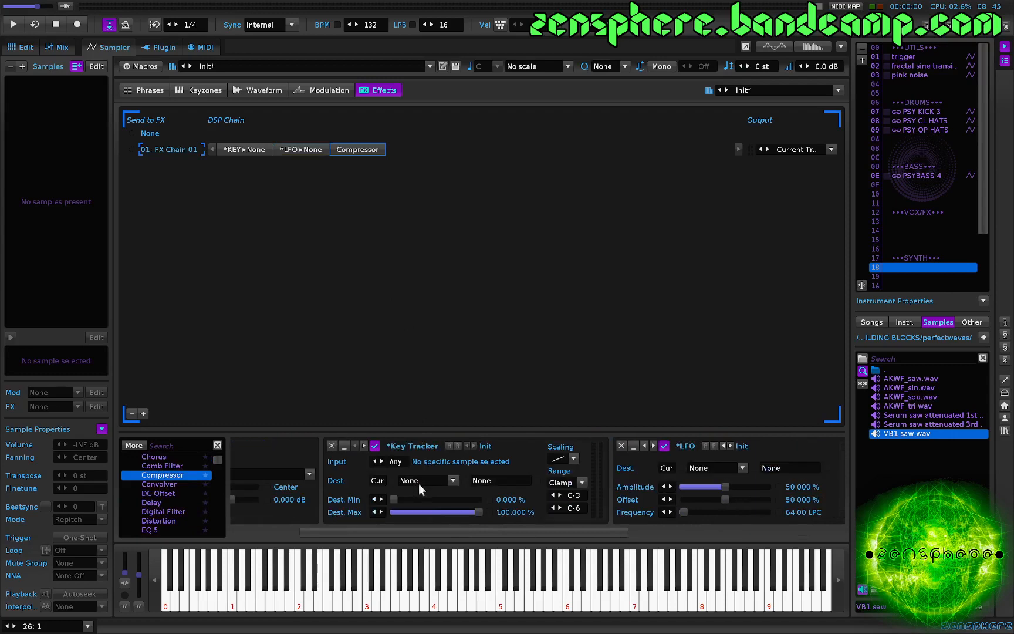
pyautogui.click(382, 461)
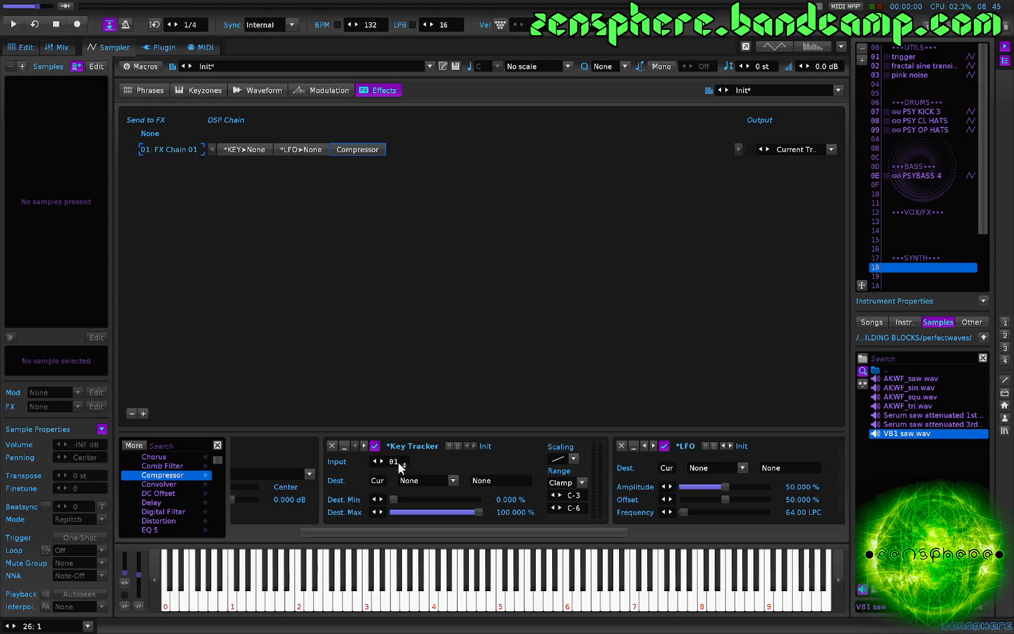
pyautogui.hotkey('ctrl', 'Down')
pyautogui.click(887, 65)
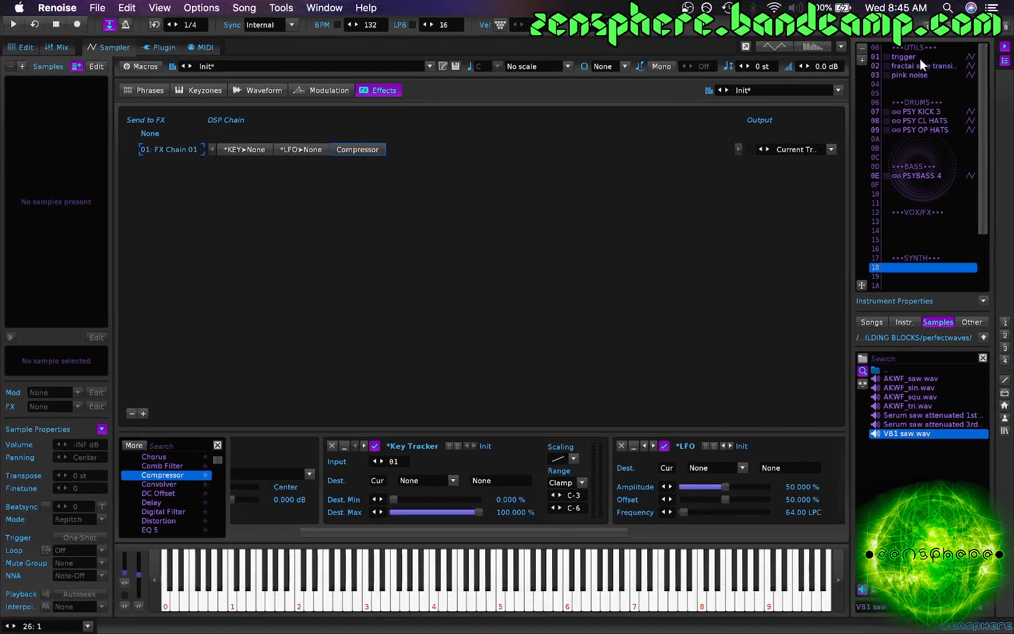
# Step: Route the Key Tracker to the LFO's Reset parameter and set its destination maximum to 0
pyautogui.click(413, 480)
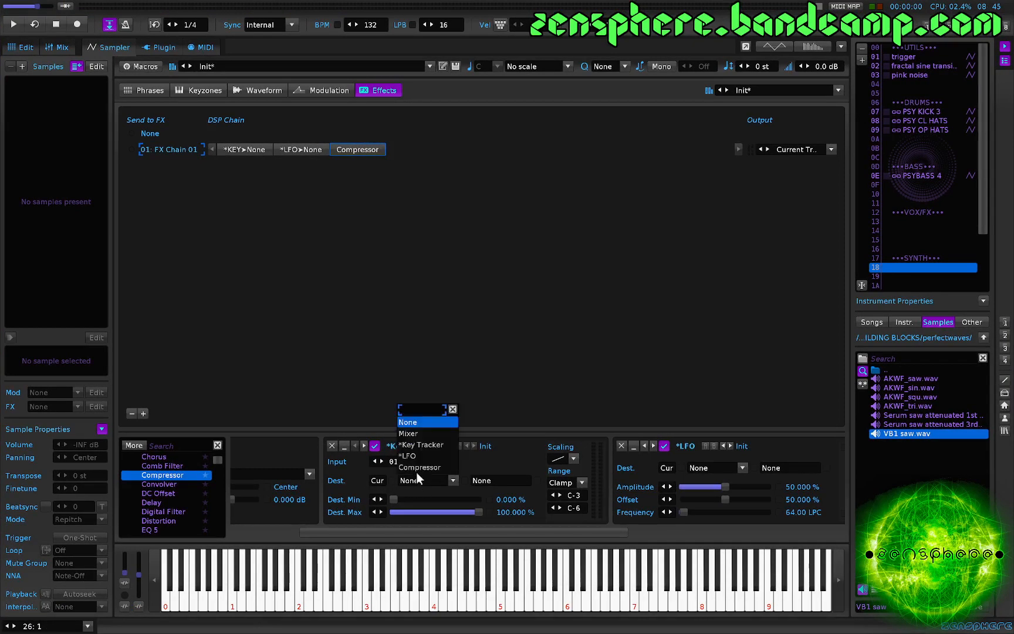
pyautogui.click(417, 454)
pyautogui.click(492, 482)
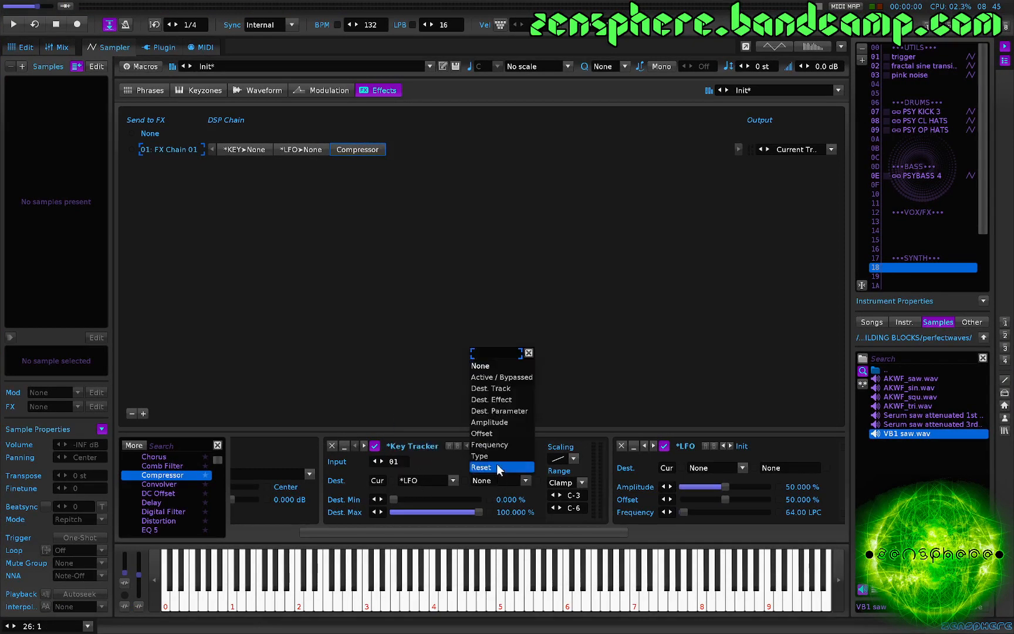
pyautogui.click(493, 469)
pyautogui.moveTo(476, 510); pyautogui.dragTo(391, 513)
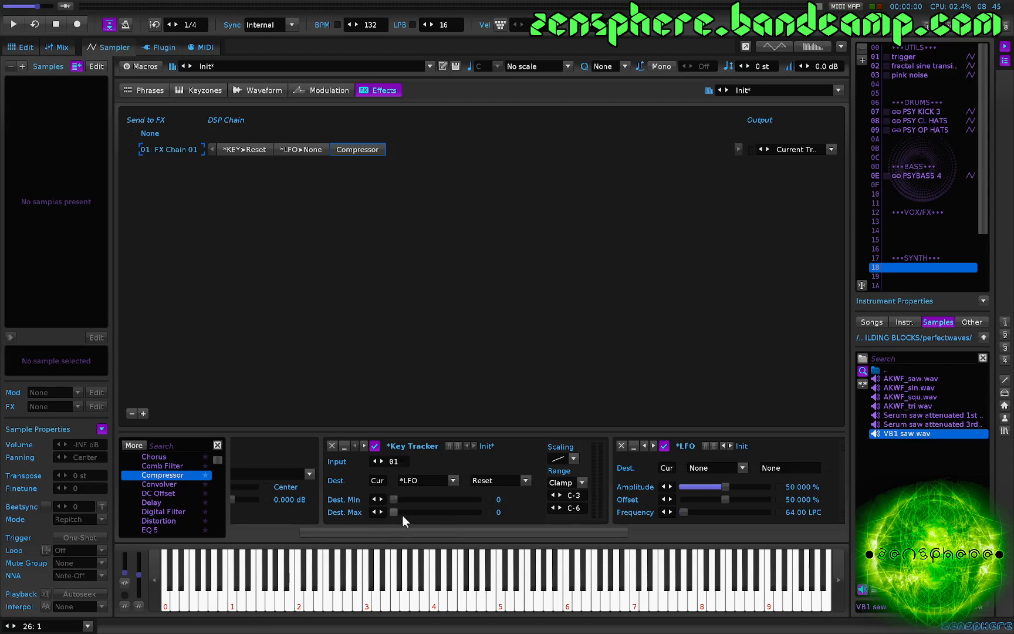
pyautogui.hscroll(4, 495, 507)
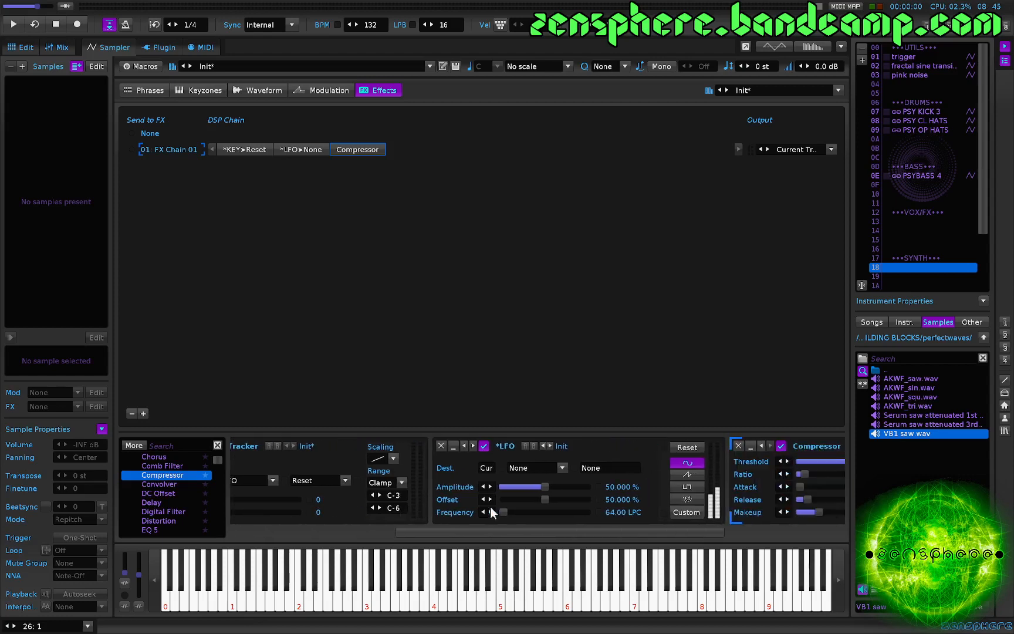
pyautogui.hscroll(-2, 436, 475)
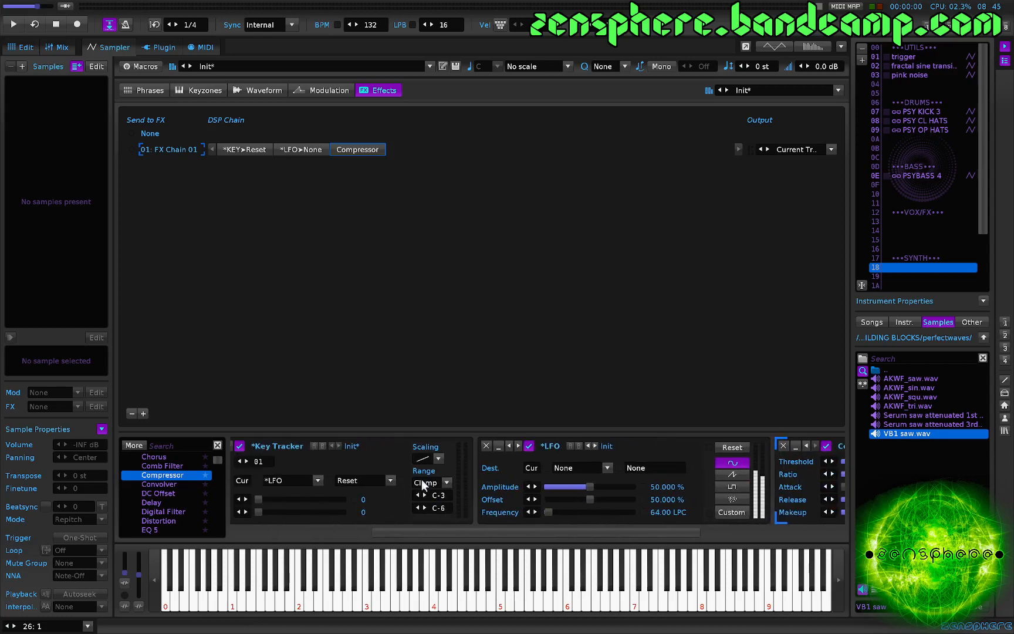
pyautogui.click(916, 57)
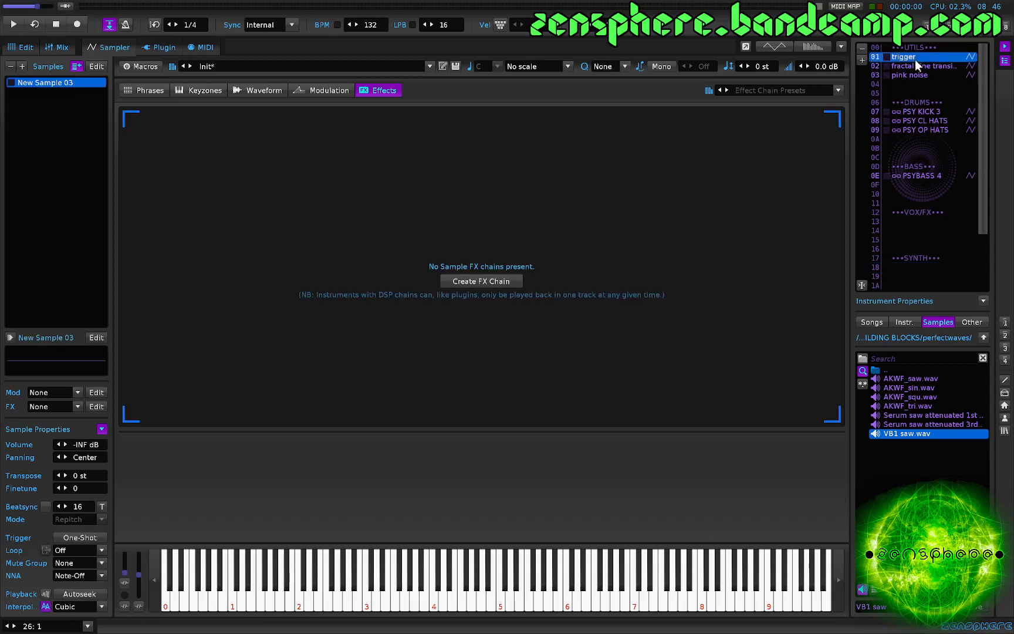
pyautogui.click(917, 267)
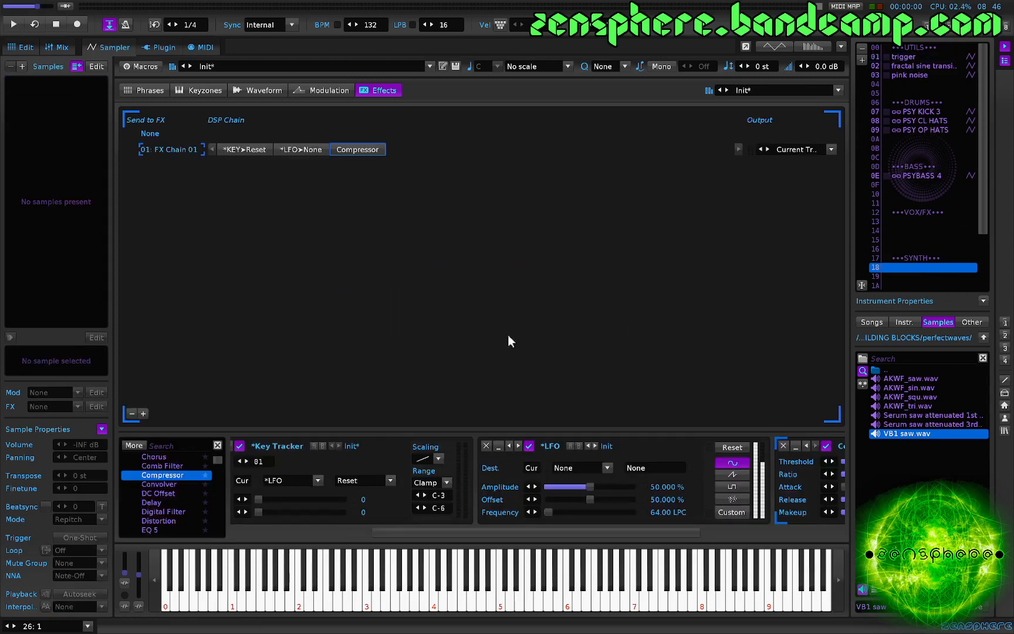
pyautogui.hscroll(-1, 296, 476)
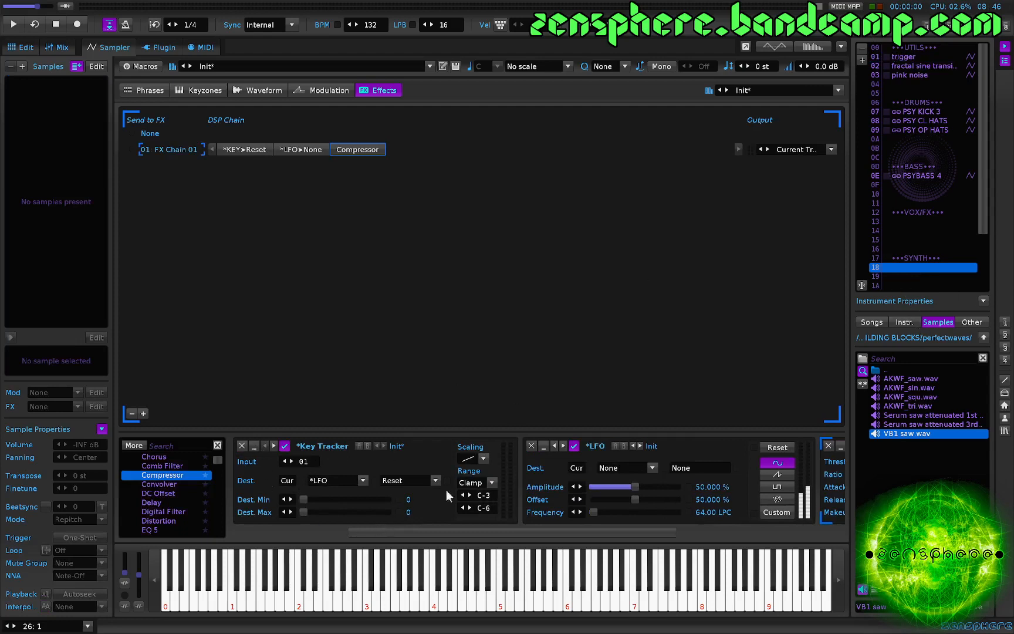
# Step: Switch the LFO to a custom one-shot waveform and set its amplitude to 100%
pyautogui.hscroll(1, 648, 479)
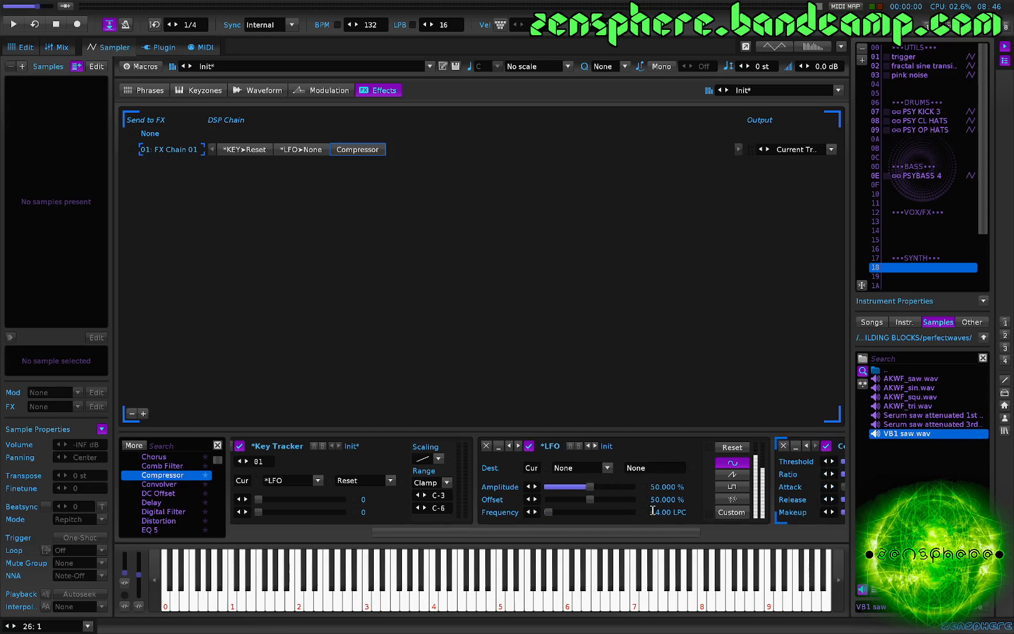
pyautogui.click(733, 512)
pyautogui.hscroll(3, 630, 500)
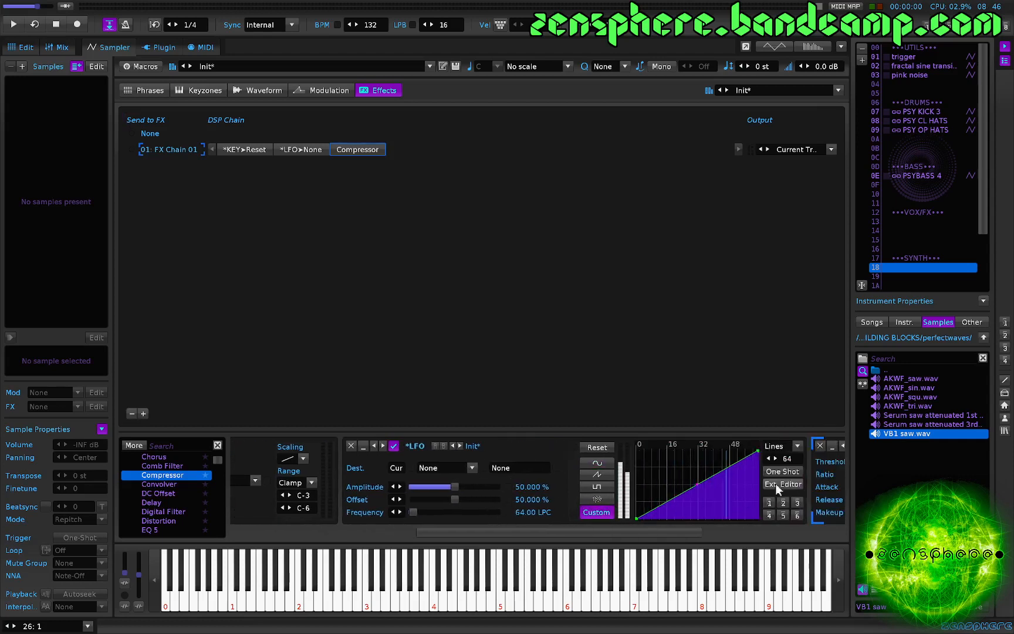
pyautogui.click(778, 472)
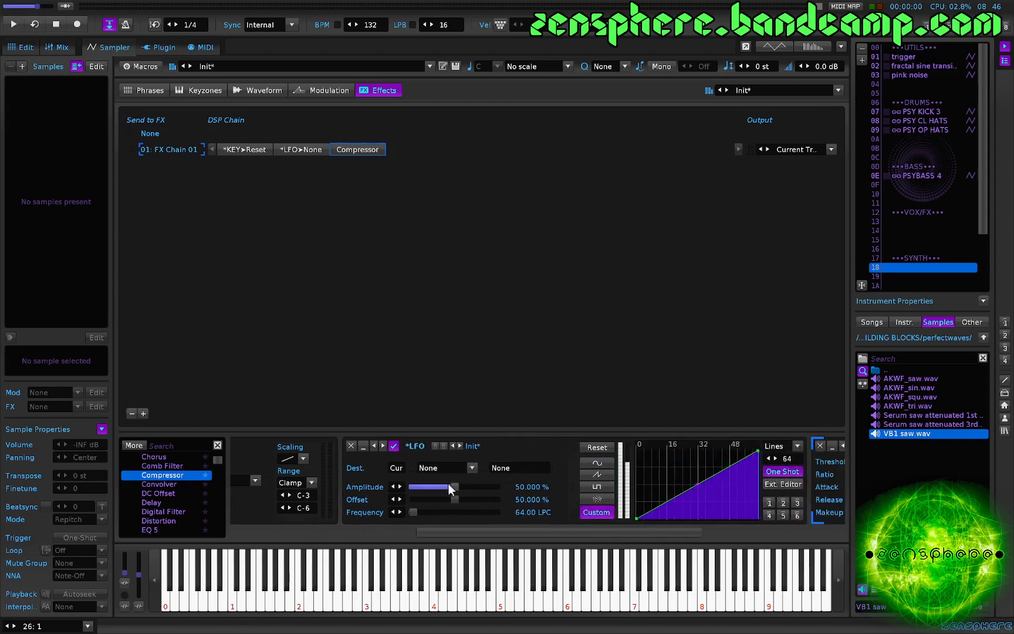
pyautogui.moveTo(451, 489); pyautogui.dragTo(498, 489)
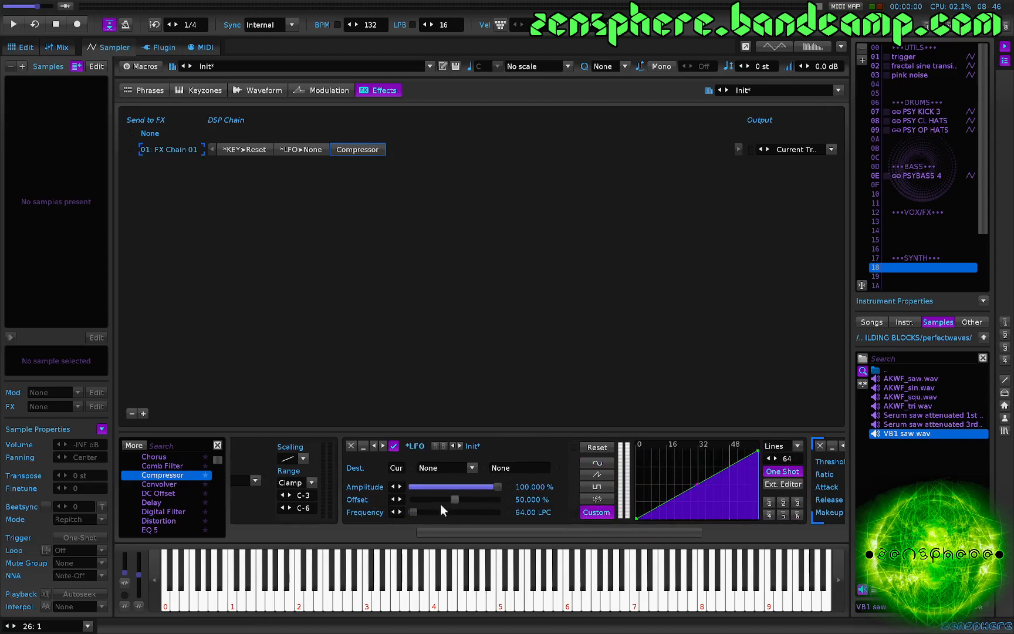
# Step: Set the LFO's frequency to 16 LPC
pyautogui.click(538, 514)
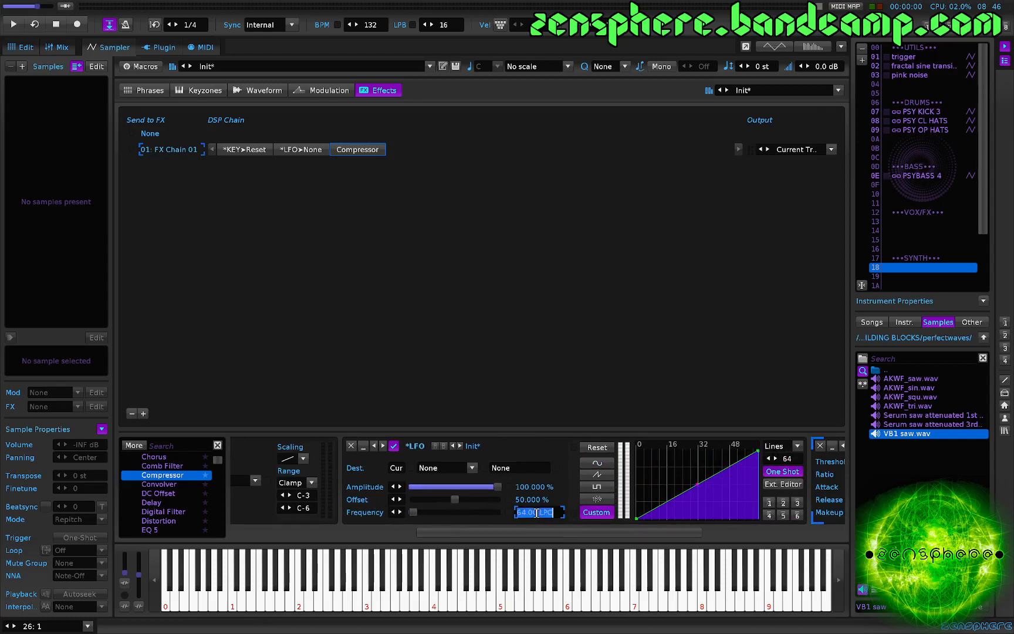
pyautogui.write('16')
pyautogui.press('Return')
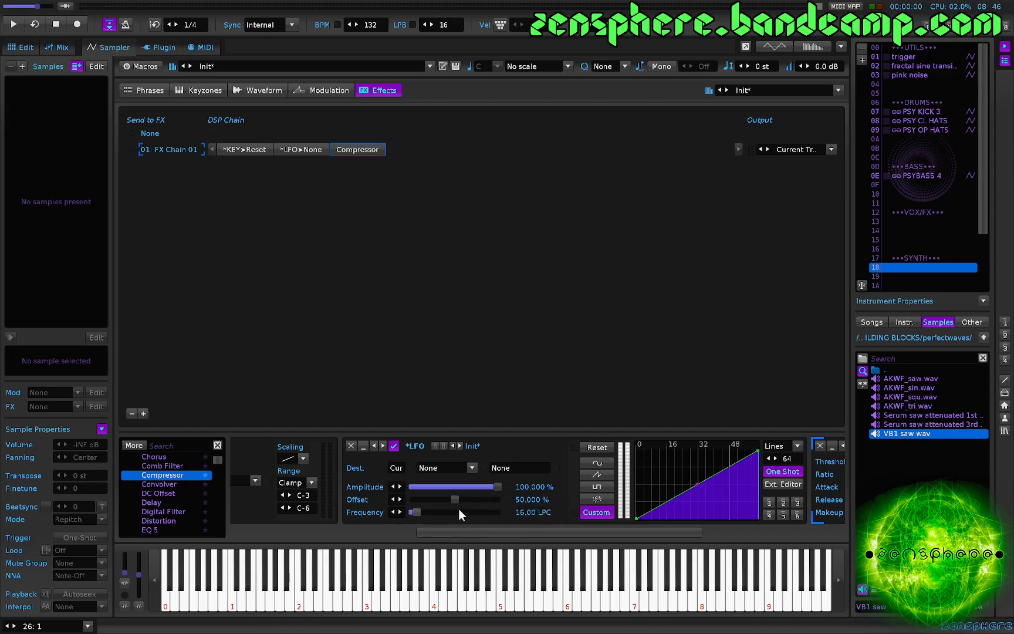
# Step: Route the LFO to the Compressor's Threshold parameter
pyautogui.scroll(-3, 657, 469)
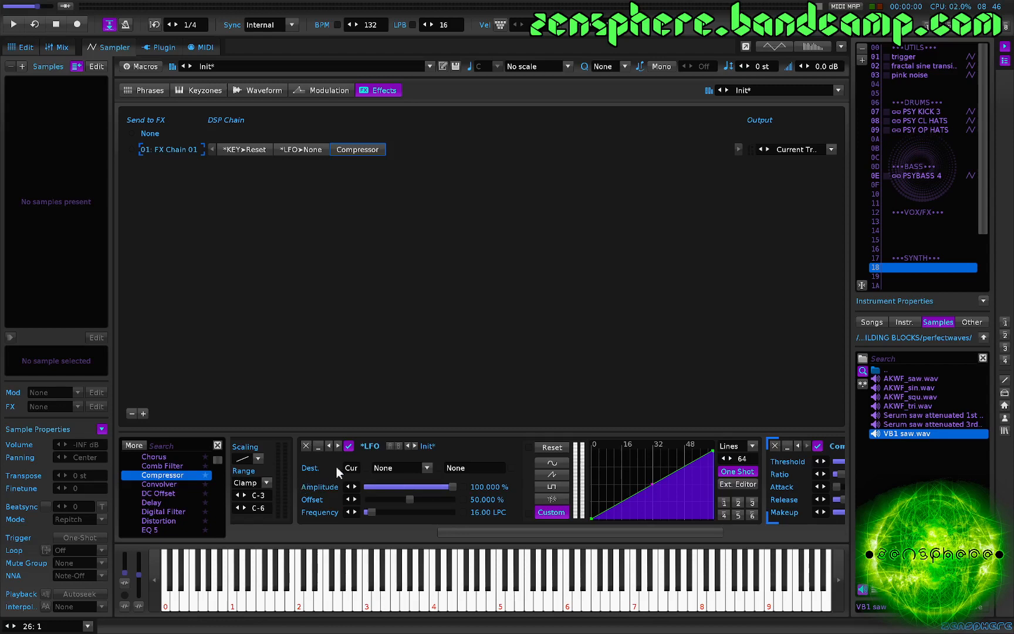
pyautogui.click(387, 469)
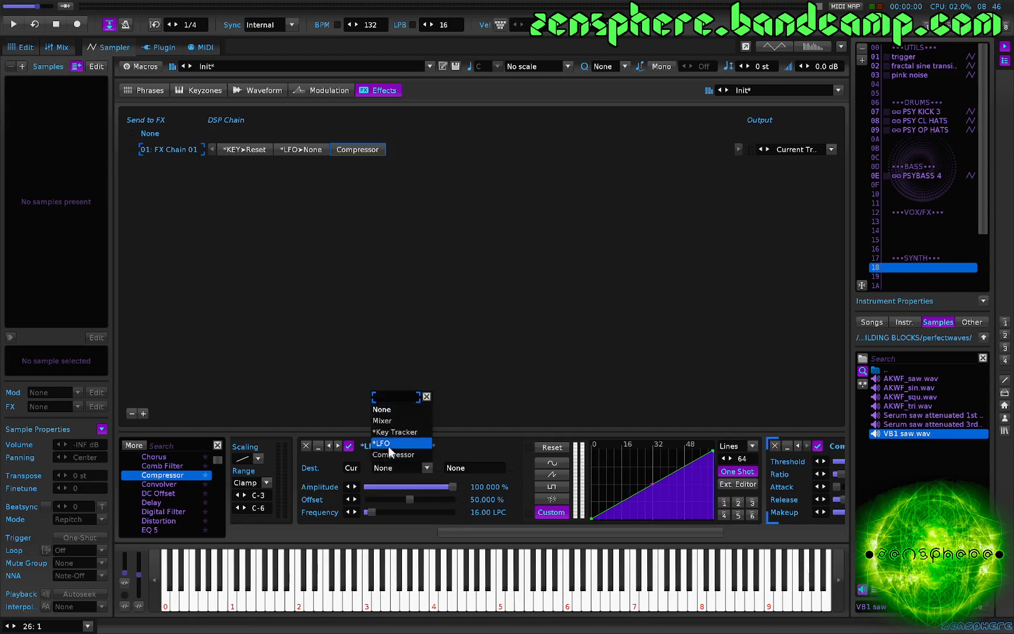
pyautogui.click(390, 446)
pyautogui.click(469, 468)
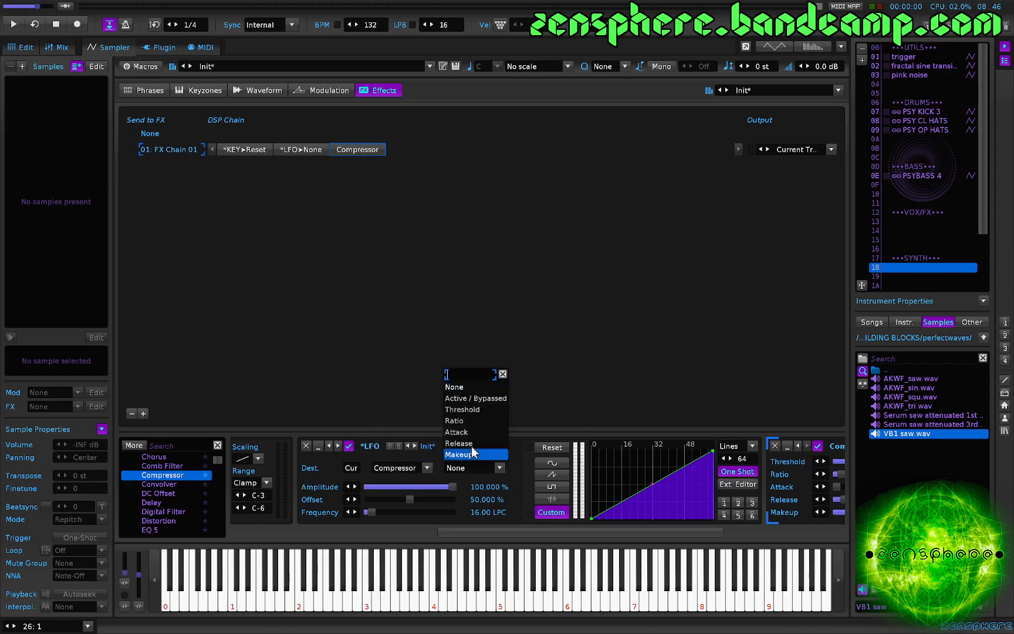
pyautogui.click(474, 410)
# Step: Group the Key Tracker, LFO and Compressor into a single Doofer
pyautogui.scroll(-2, 472, 490)
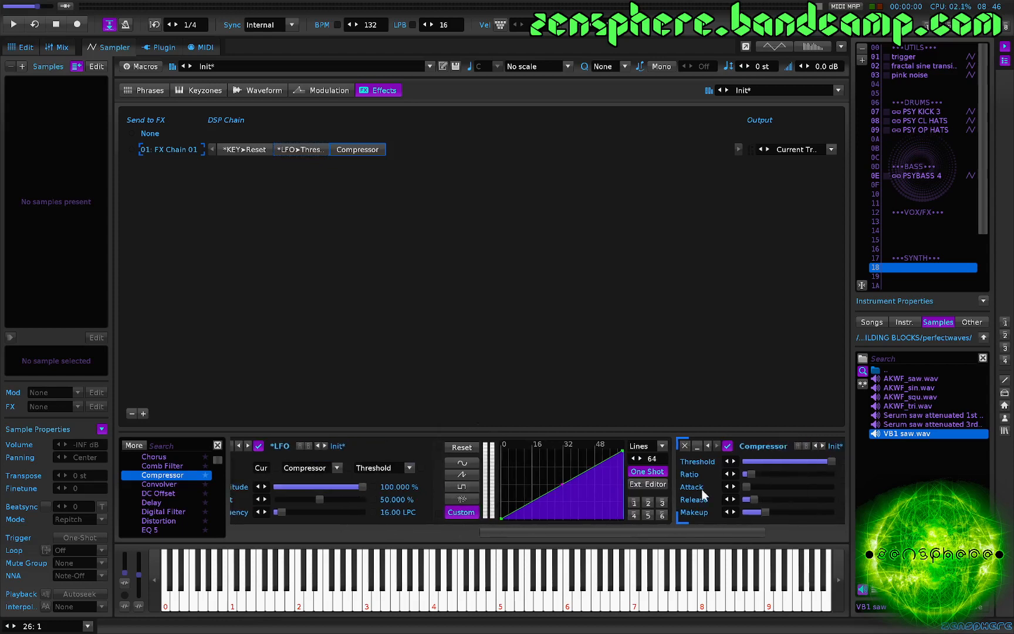
pyautogui.scroll(-2, 646, 491)
pyautogui.scroll(4, 595, 495)
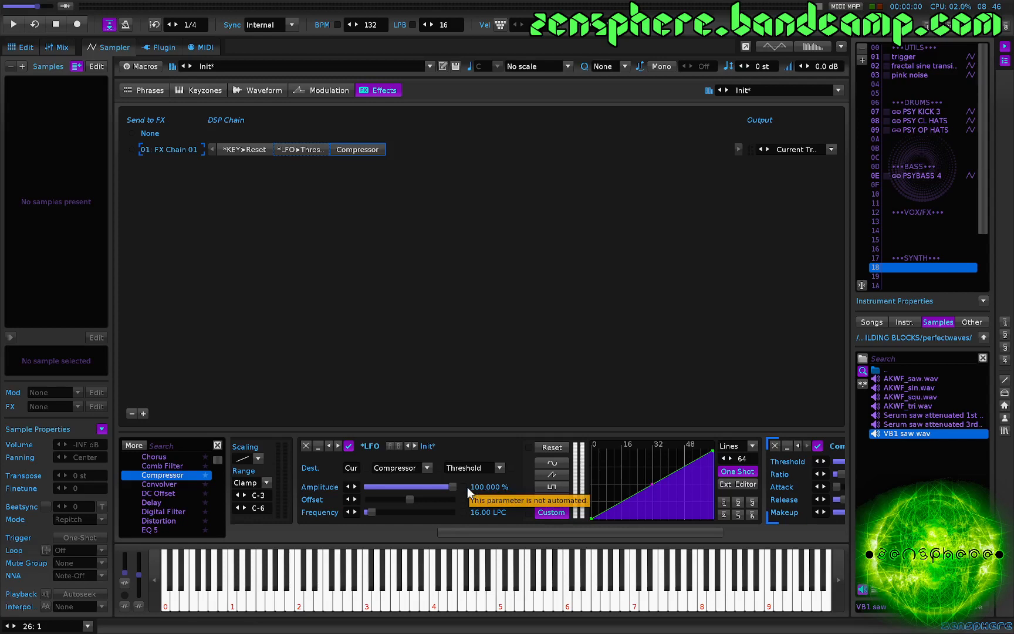
pyautogui.hotkey('ctrl', 'g')
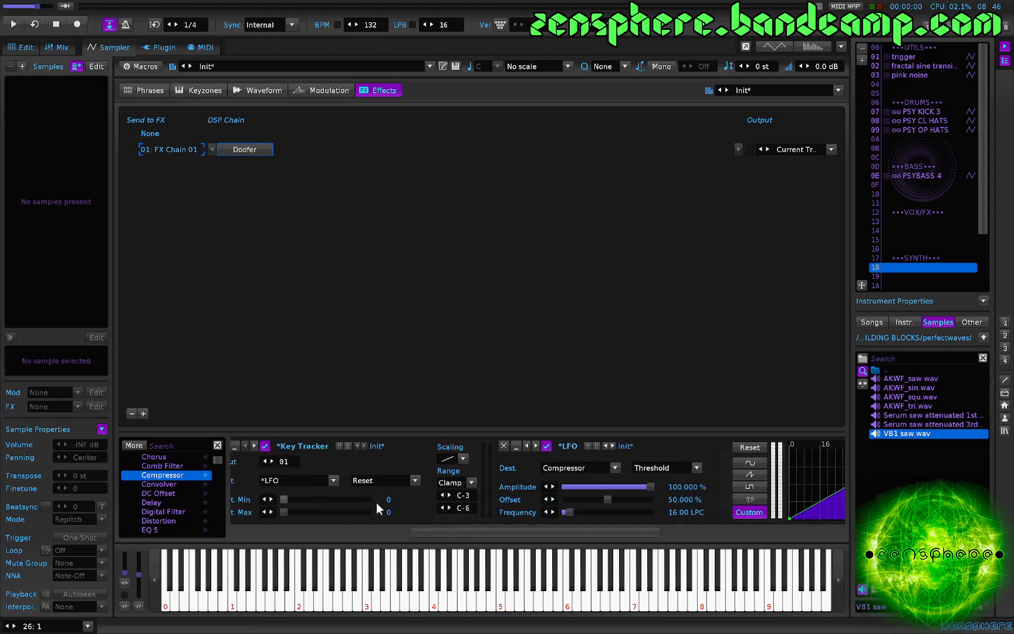
# Step: Examine the Doofer's macros and the Key Tracker, LFO and Compressor settings inside it
pyautogui.scroll(-8, 376, 503)
pyautogui.scroll(8, 565, 474)
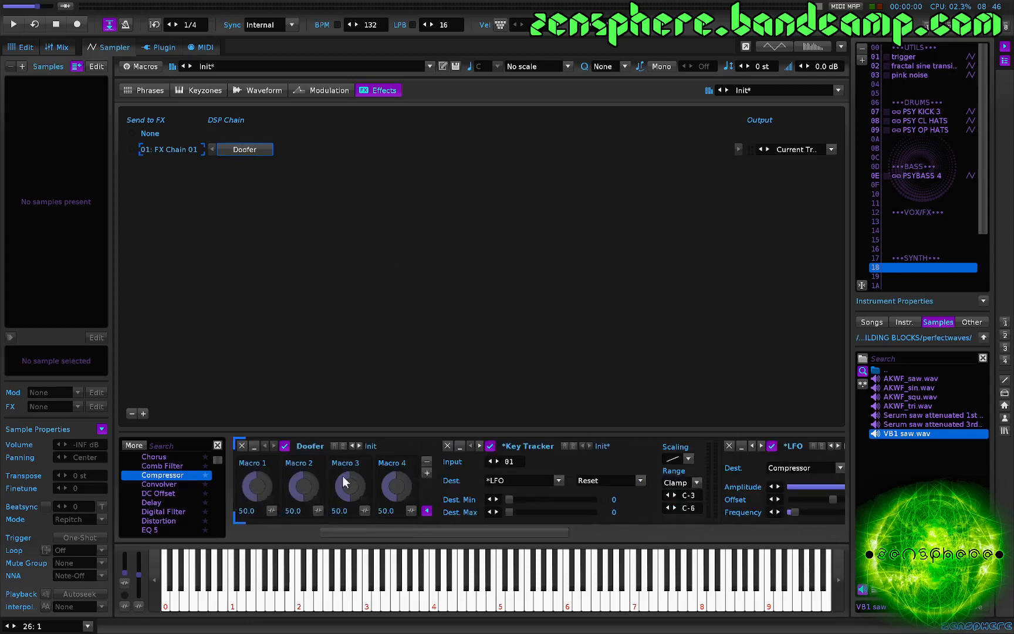
pyautogui.scroll(-8, 724, 476)
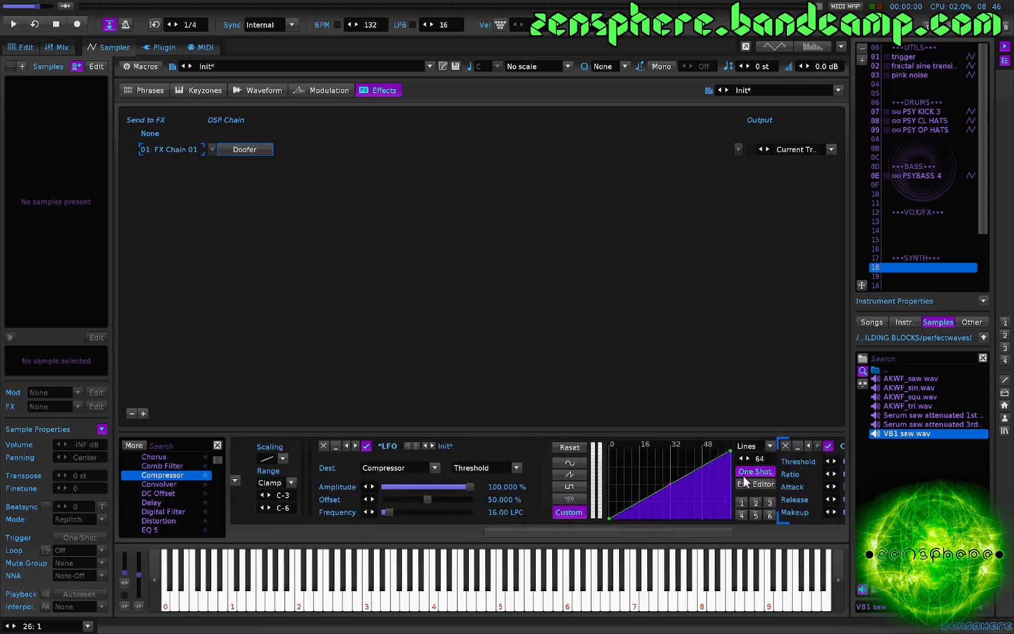
pyautogui.scroll(6, 639, 479)
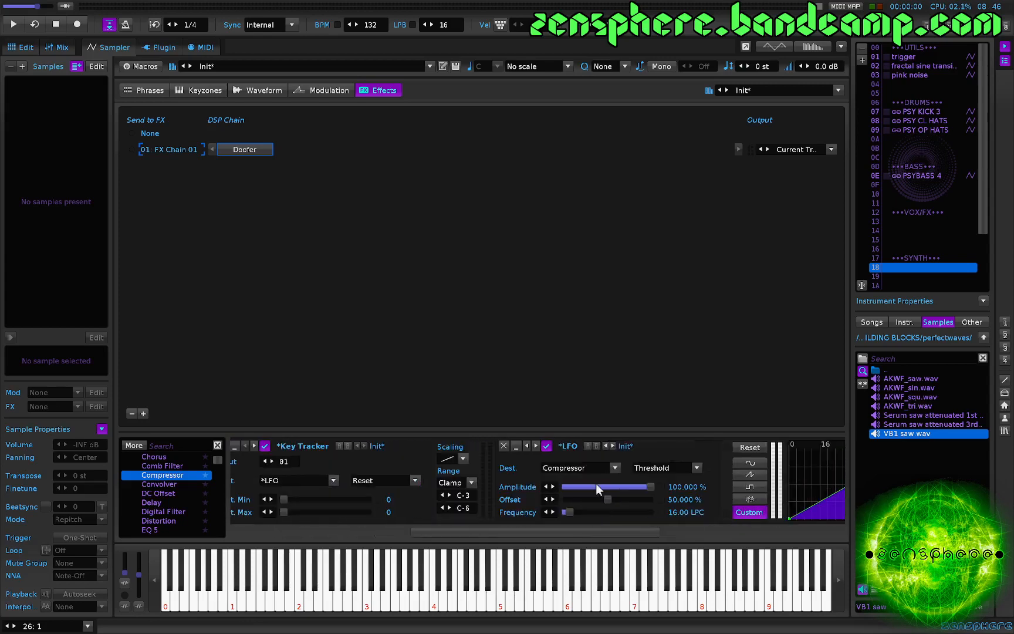
pyautogui.scroll(-1, 454, 488)
pyautogui.scroll(-7, 470, 483)
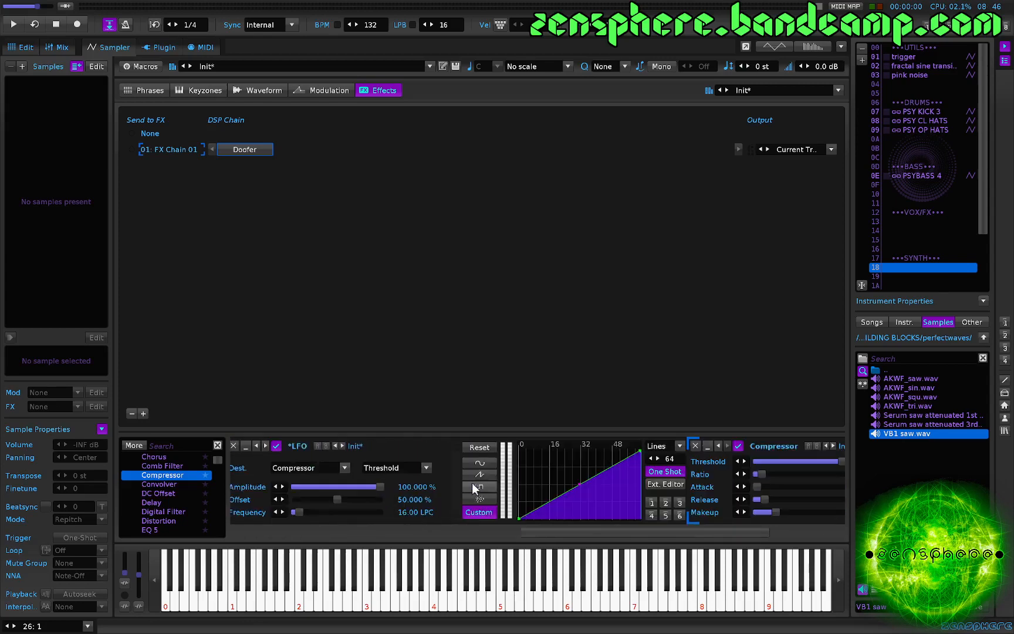
pyautogui.scroll(-1, 720, 471)
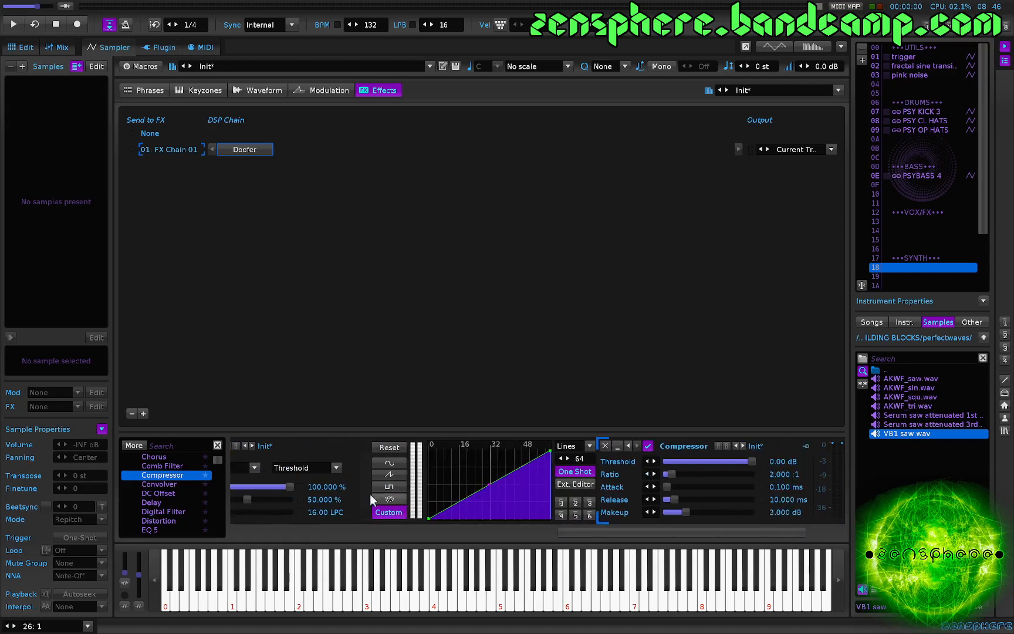
pyautogui.scroll(4, 536, 460)
pyautogui.scroll(-4, 458, 481)
pyautogui.scroll(7, 478, 465)
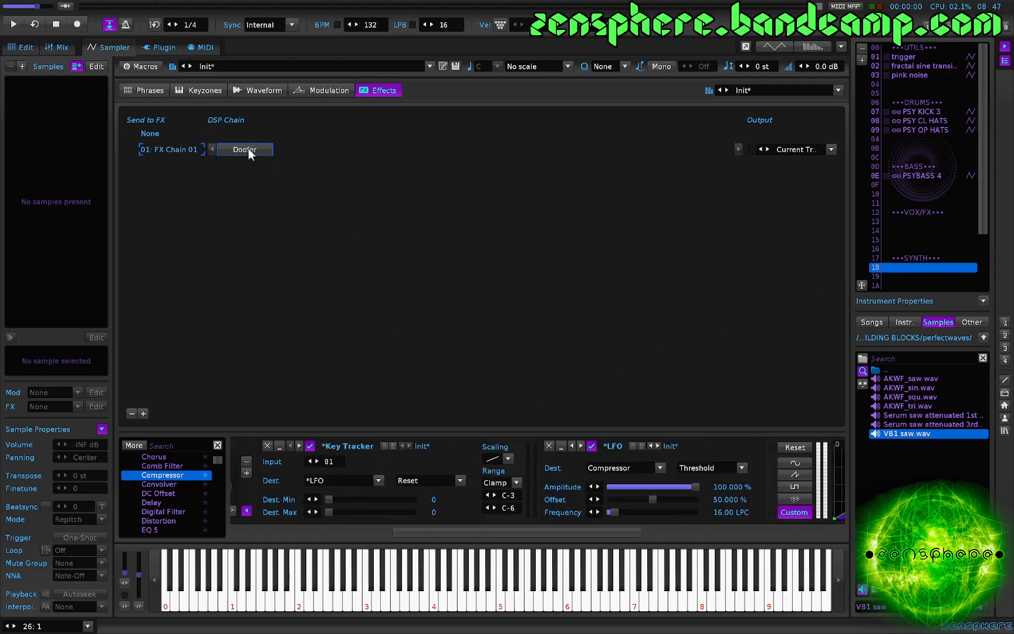
# Step: Load the AETHERS preset from the user library's pads folder into instrument slot 18
pyautogui.click(293, 67)
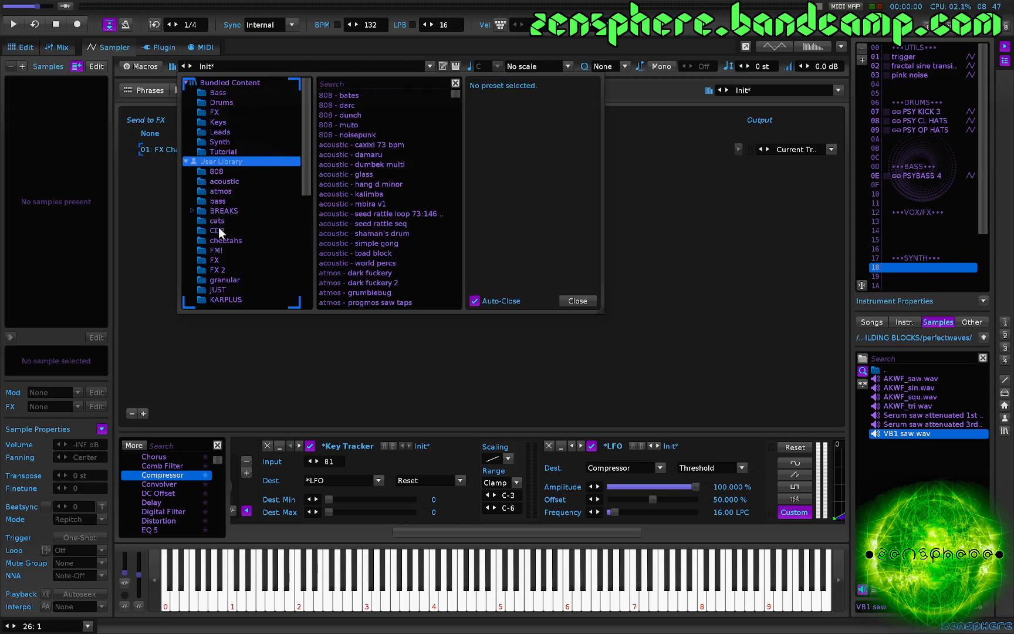
pyautogui.scroll(-4, 232, 257)
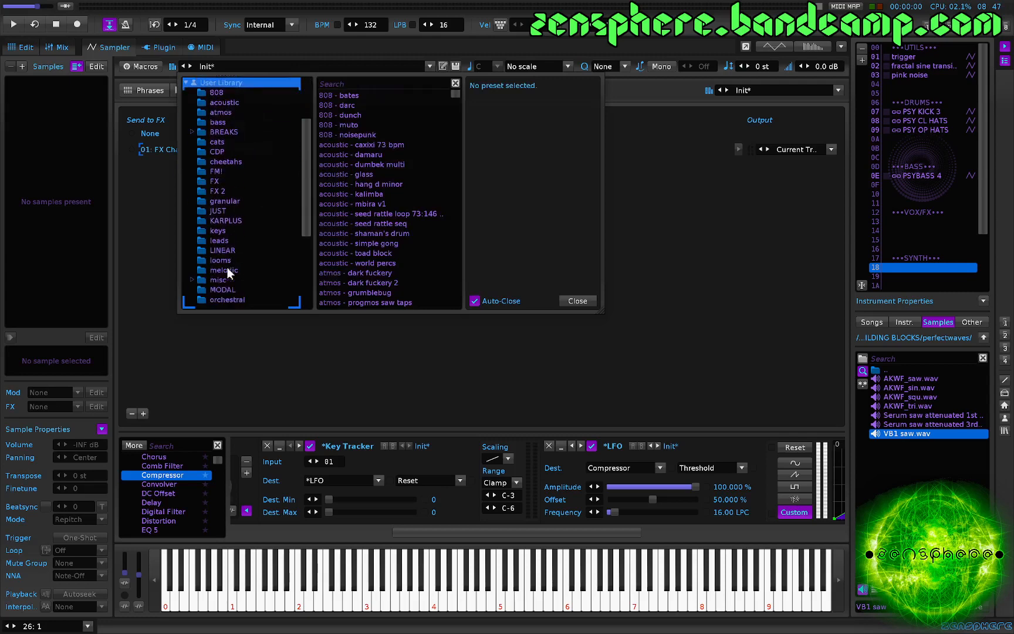
pyautogui.click(223, 272)
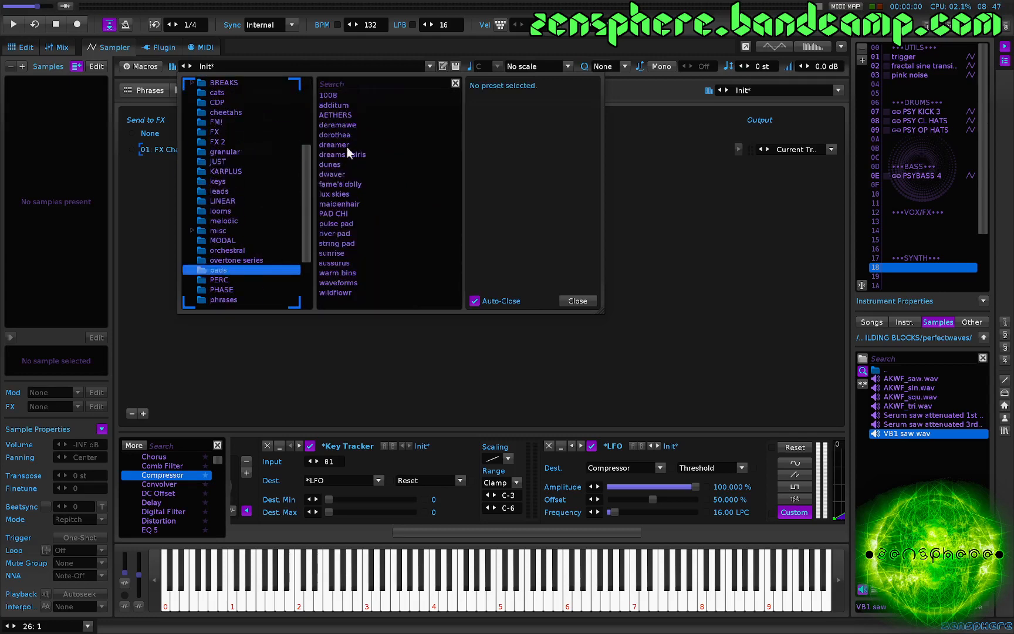
pyautogui.click(335, 116)
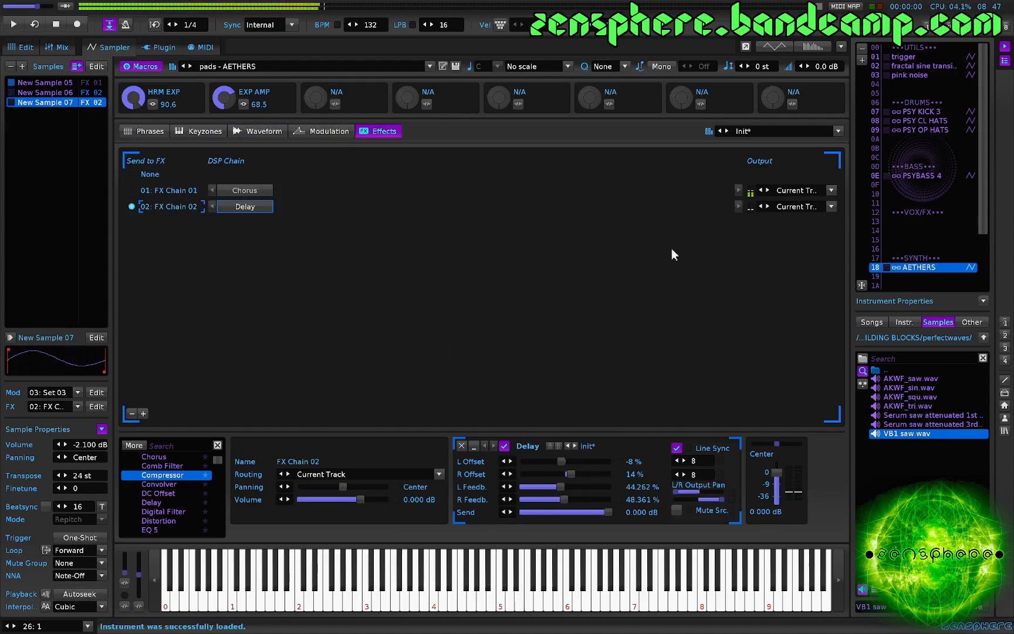
# Step: Enable the D:SC COMP device on synth track 1 in the mixer
pyautogui.press('F3')
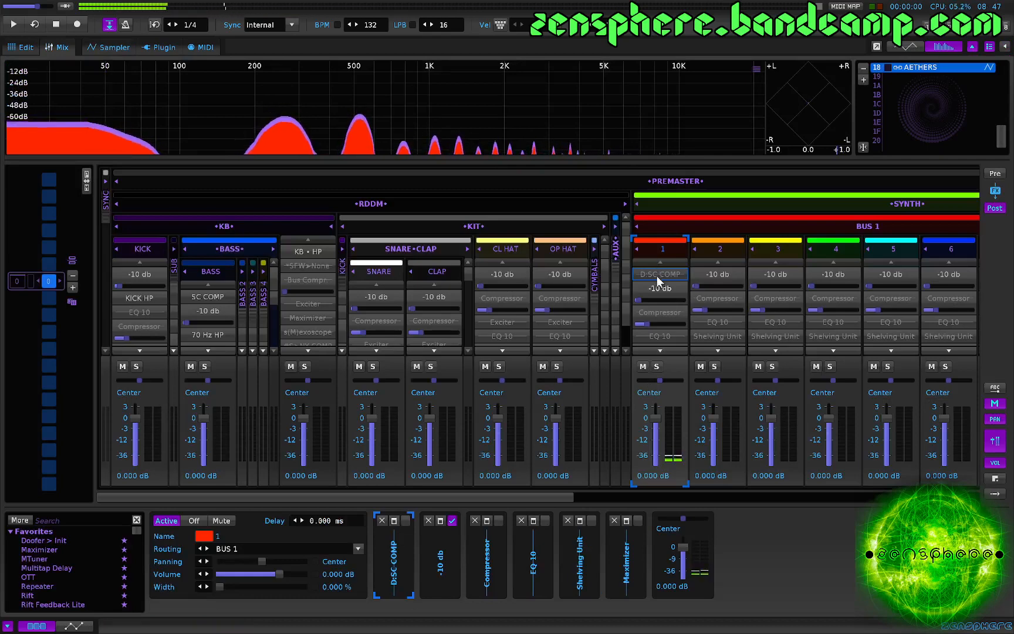
pyautogui.click(657, 275)
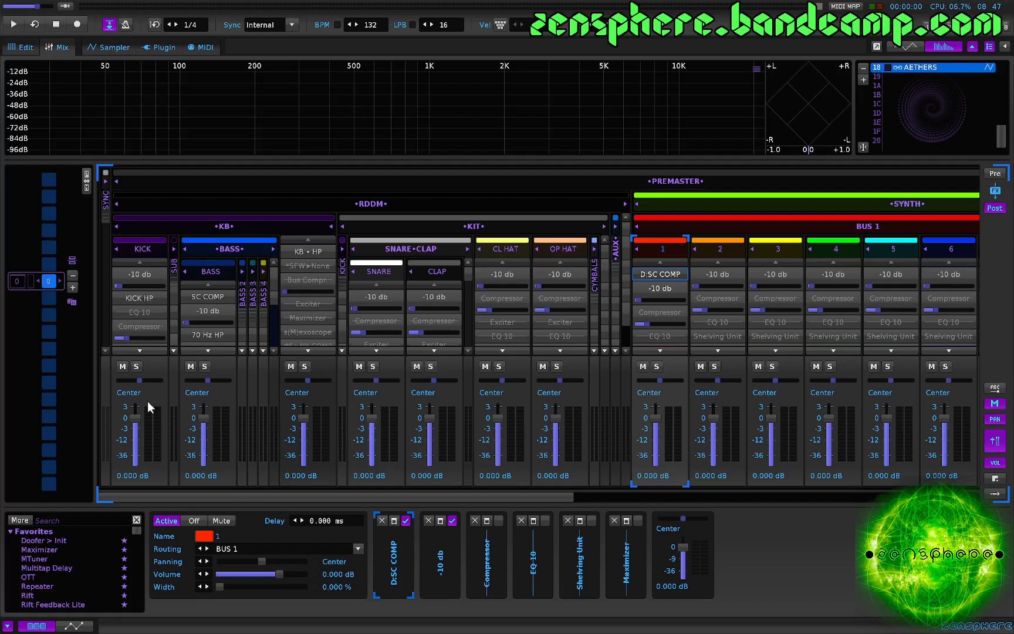
# Step: Select the KICK track in the pattern editor with PSY KICK 3 as the current instrument
pyautogui.press('F2')
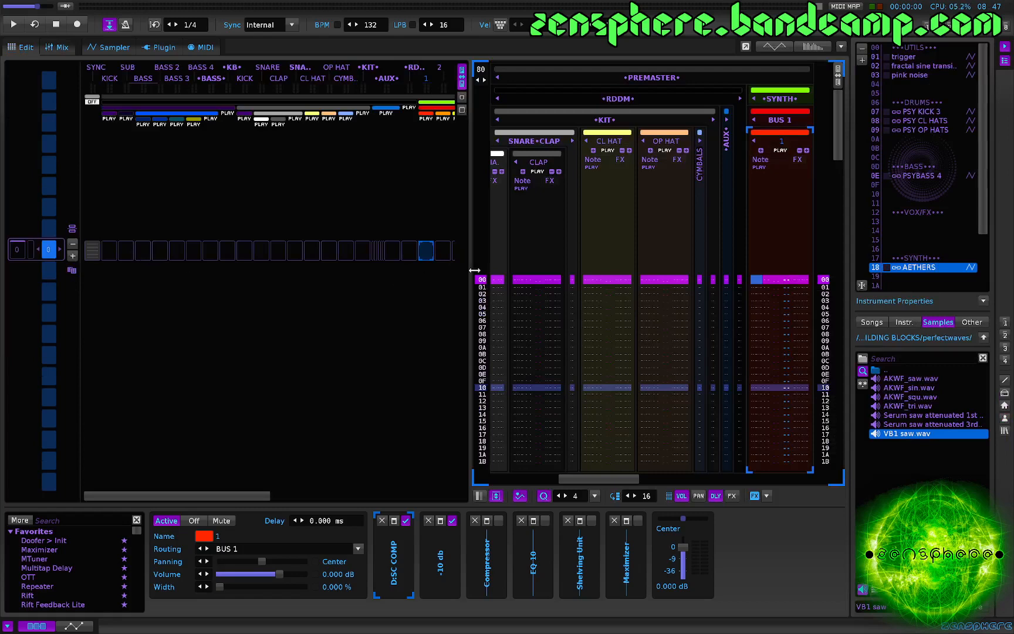
pyautogui.click(110, 257)
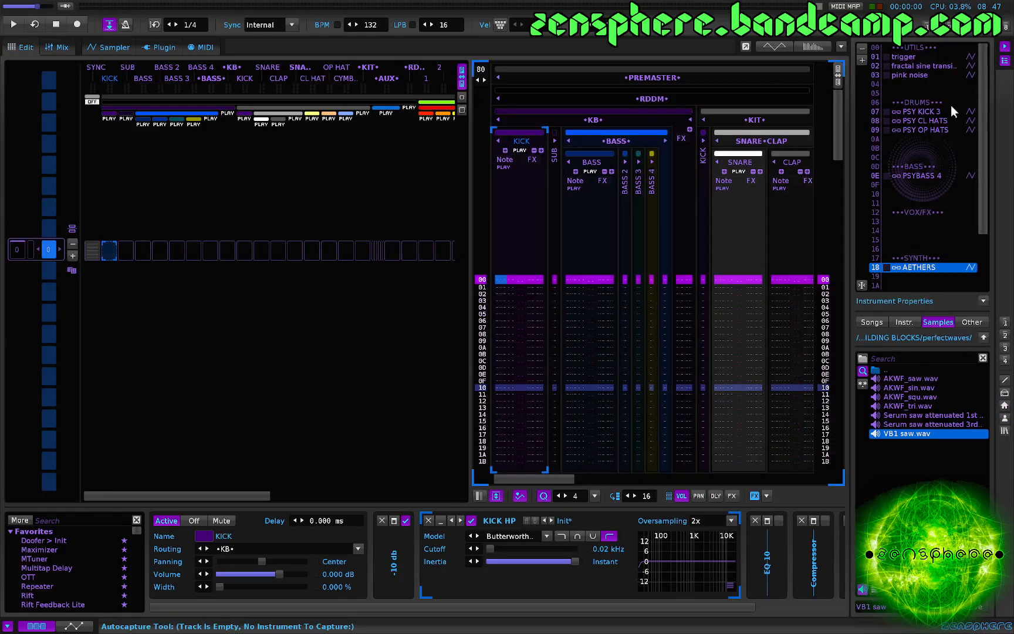
pyautogui.click(945, 111)
pyautogui.press('F3')
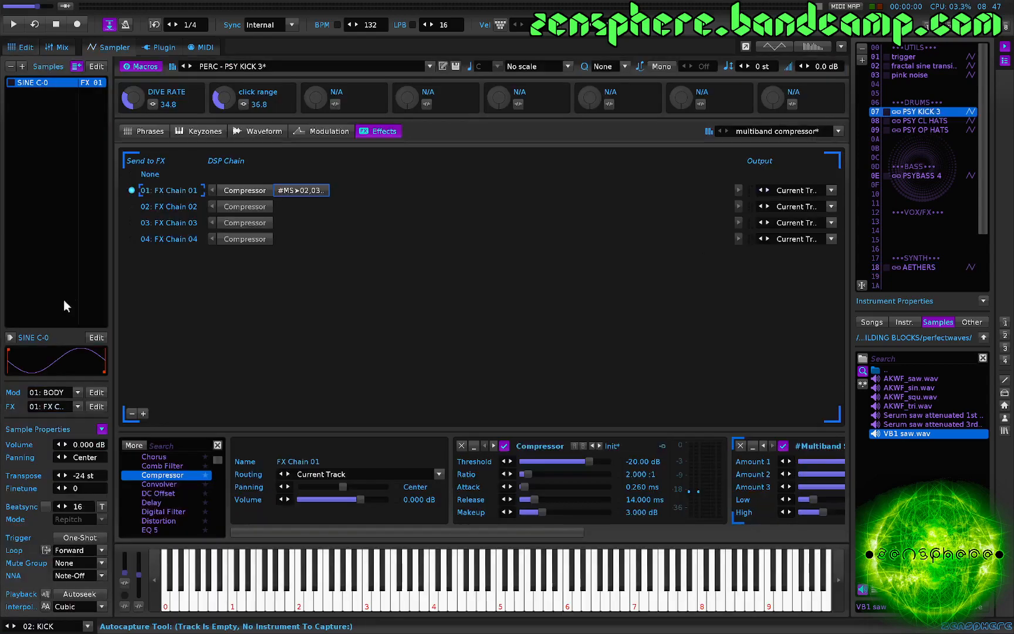
pyautogui.press('F1')
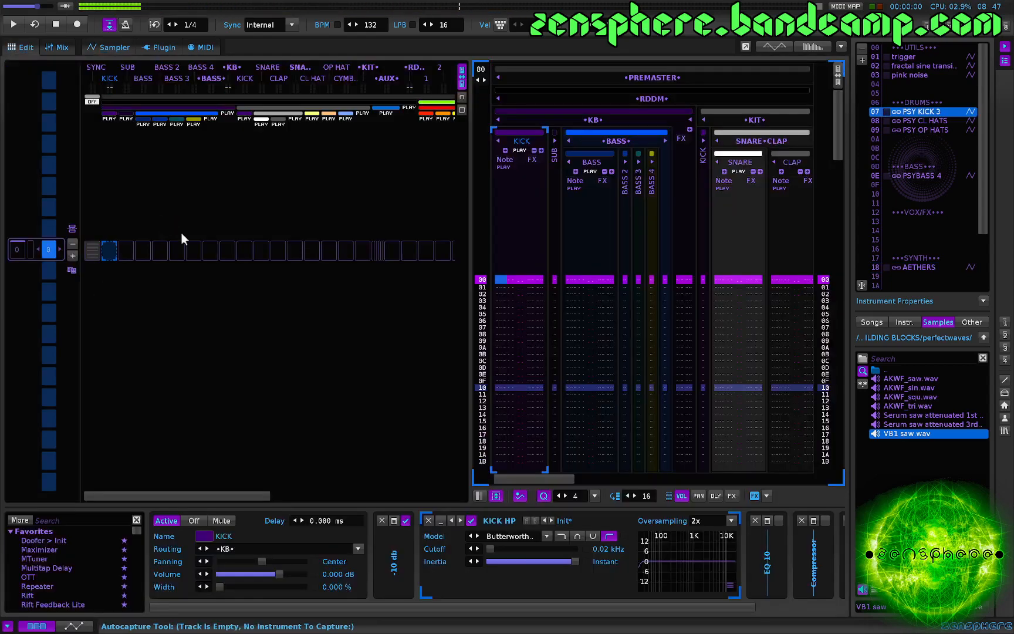
# Step: Fill the KICK track with a C-4 PSY KICK 3 note every 16 lines from line 00 and play the pattern back
pyautogui.press('Escape')
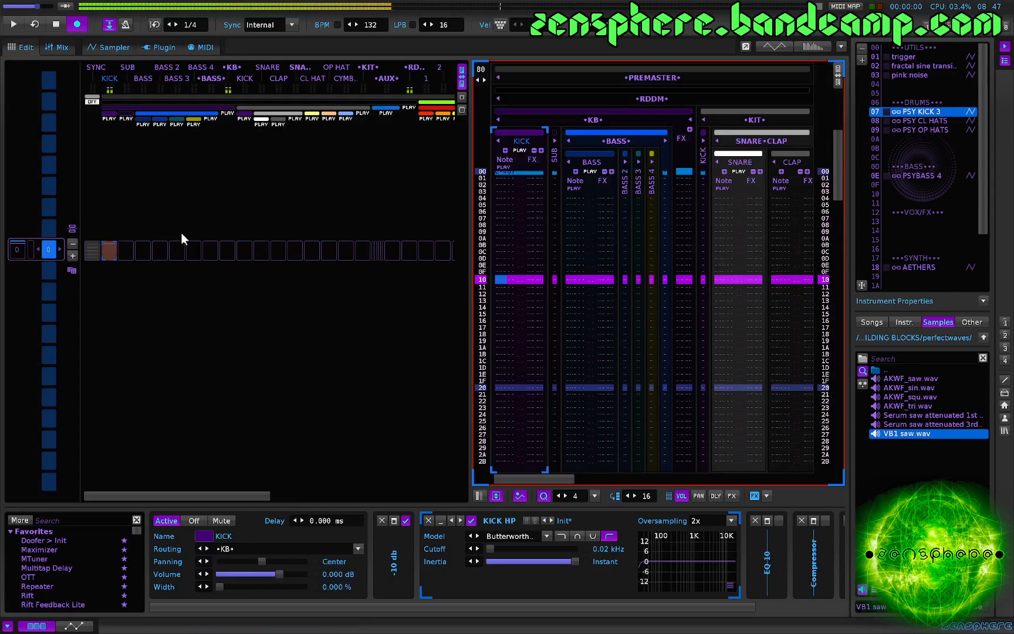
pyautogui.press('Up')
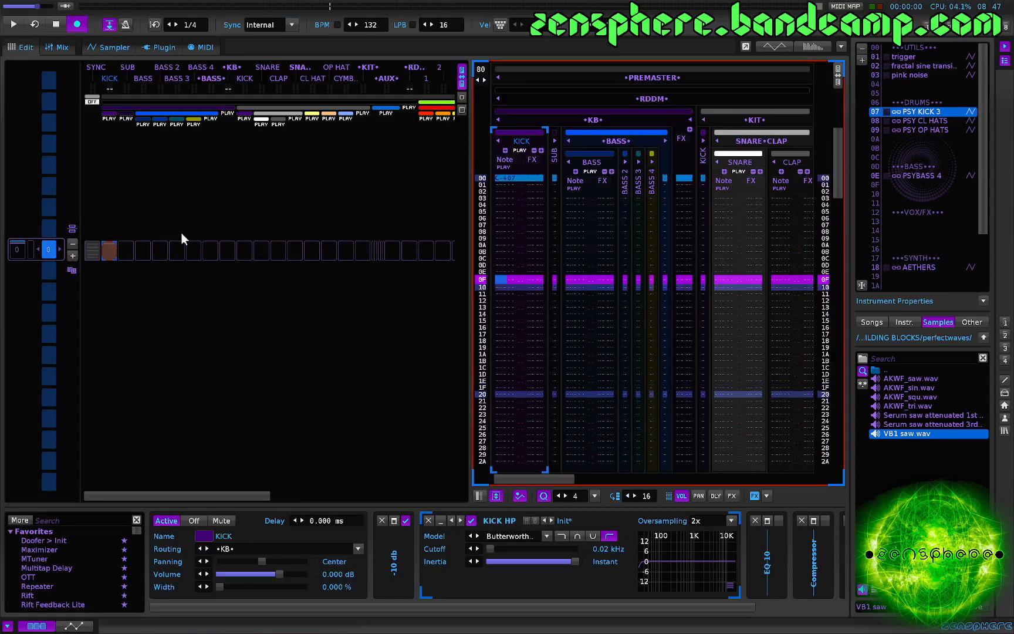
pyautogui.hotkey('ctrl', 'e')
pyautogui.hotkey('ctrl', 'e')
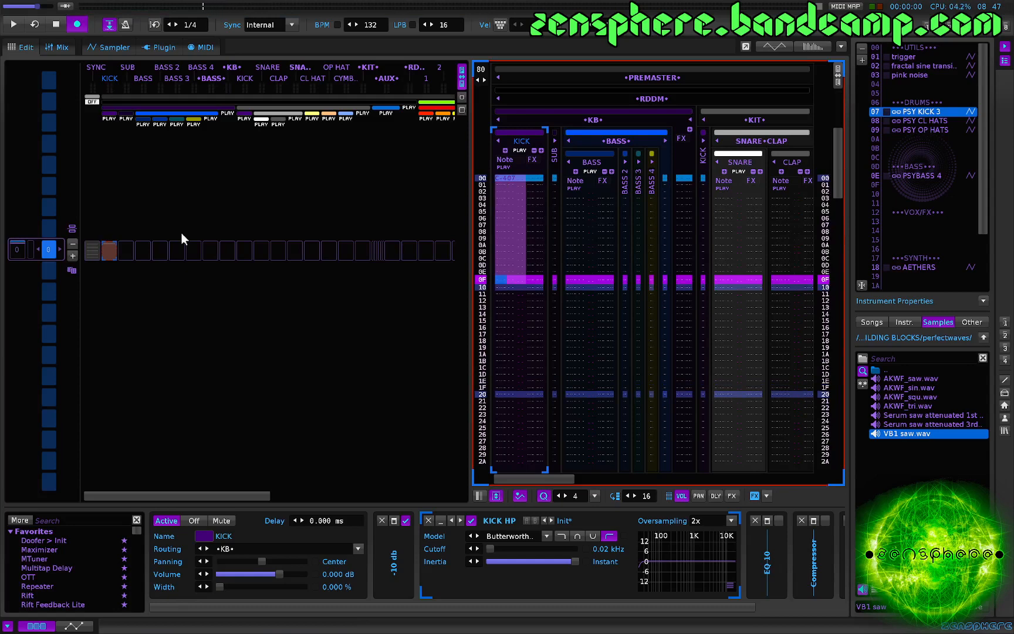
pyautogui.press('Down')
pyautogui.press('z')
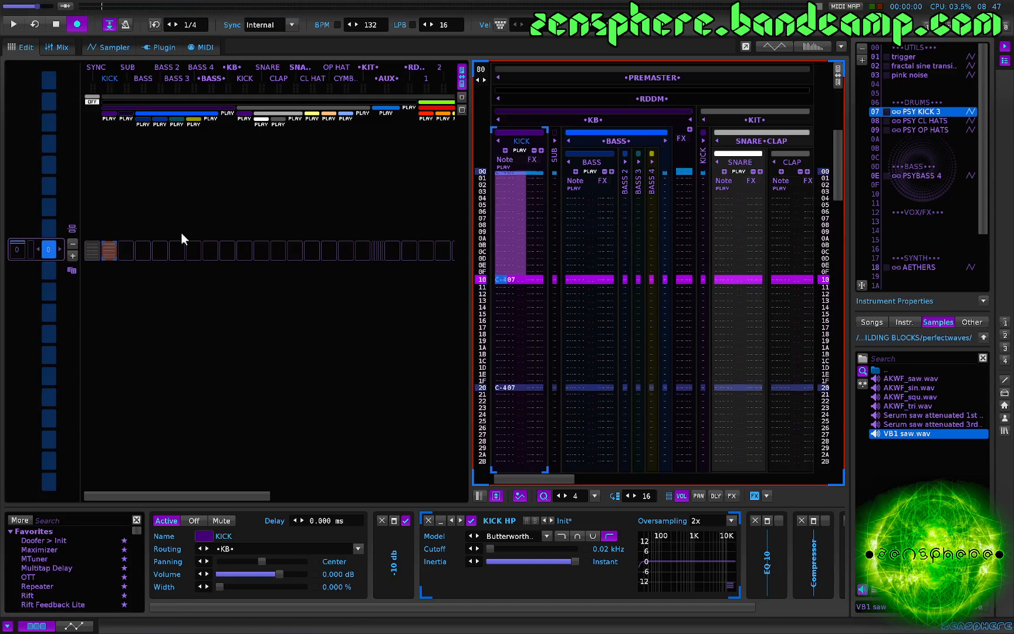
pyautogui.press('space')
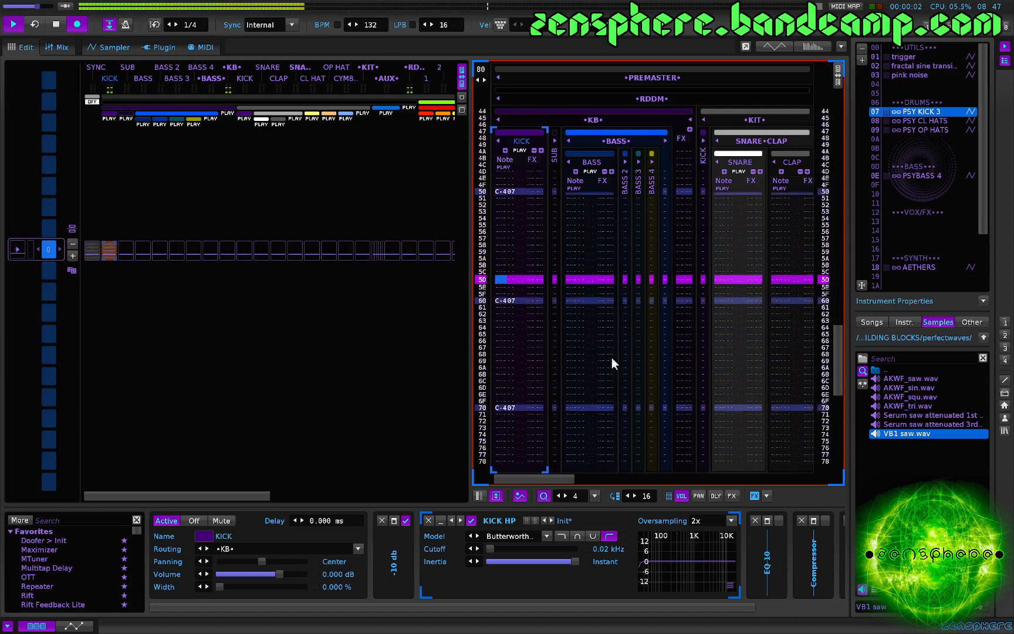
pyautogui.press('space')
# Step: Place the edit cursor in the note column of the BASS track at line 00
pyautogui.scroll(20, 576, 292)
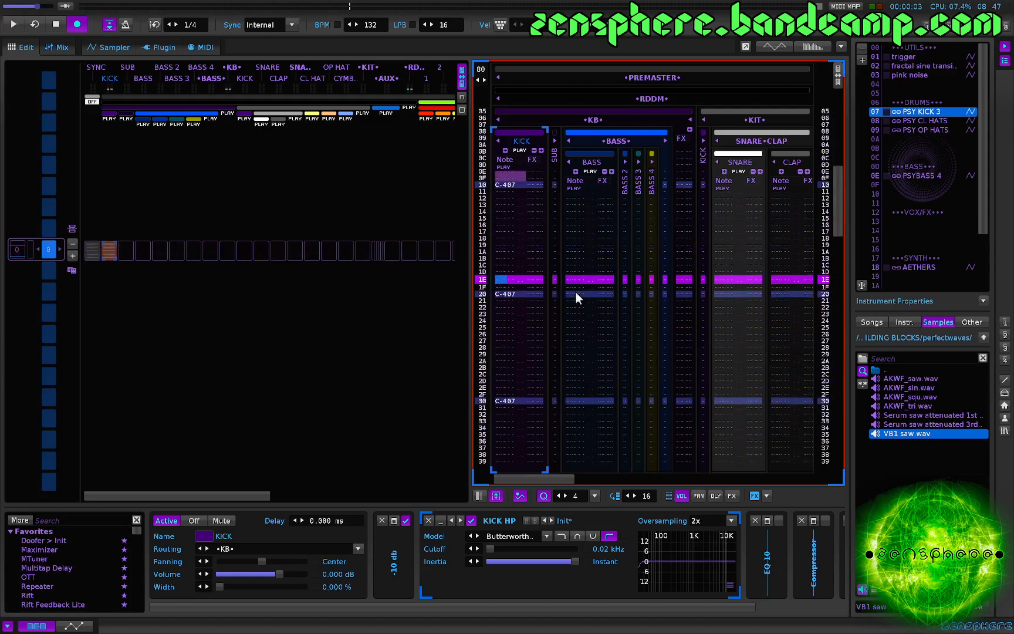
pyautogui.click(579, 279)
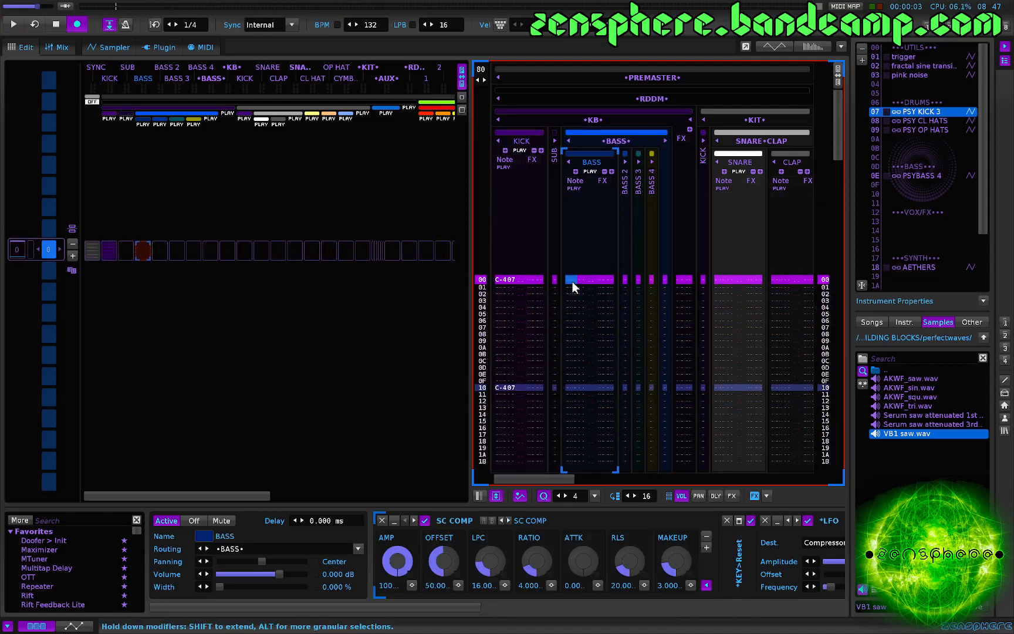
pyautogui.press('z')
pyautogui.press('Up')
pyautogui.press('Up')
pyautogui.press('Up')
pyautogui.press('Up')
pyautogui.press('Up')
pyautogui.press('Up')
pyautogui.press('Up')
pyautogui.press('Up')
pyautogui.press('Up')
pyautogui.press('Up')
pyautogui.press('Up')
pyautogui.press('Up')
pyautogui.press('Up')
pyautogui.press('Up')
pyautogui.press('Up')
pyautogui.press('Up')
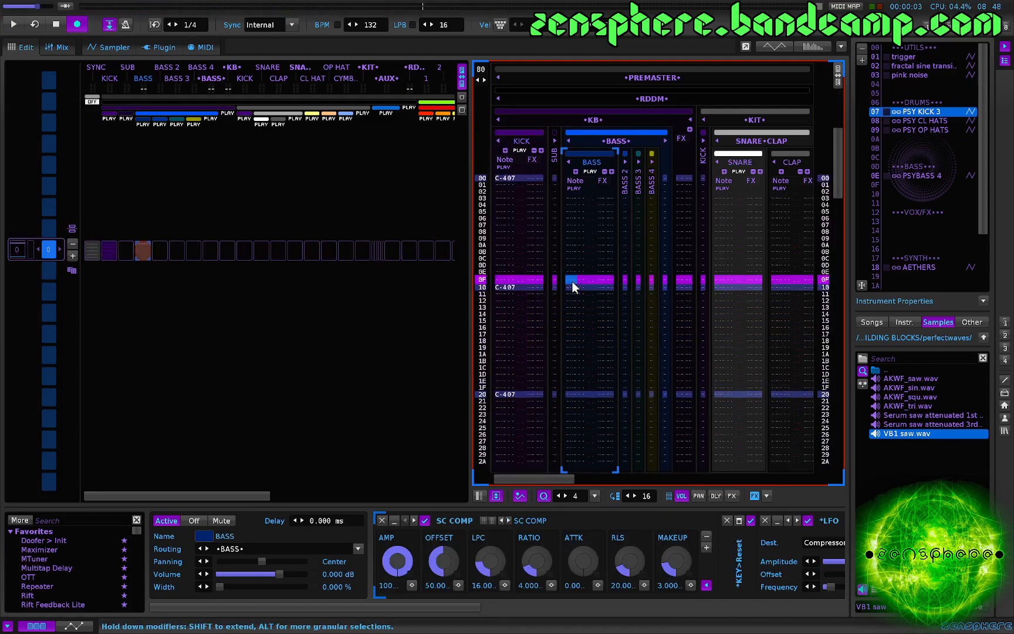
# Step: Select the PSYBASS 4 instrument and set the edit step to 4
pyautogui.hotkey('ctrl', 'Down')
pyautogui.hotkey('ctrl', 'Down')
pyautogui.hotkey('ctrl', 'Down')
pyautogui.hotkey('ctrl', 'Down')
pyautogui.hotkey('ctrl', 'Down')
pyautogui.hotkey('ctrl', 'Down')
pyautogui.hotkey('ctrl', 'Down')
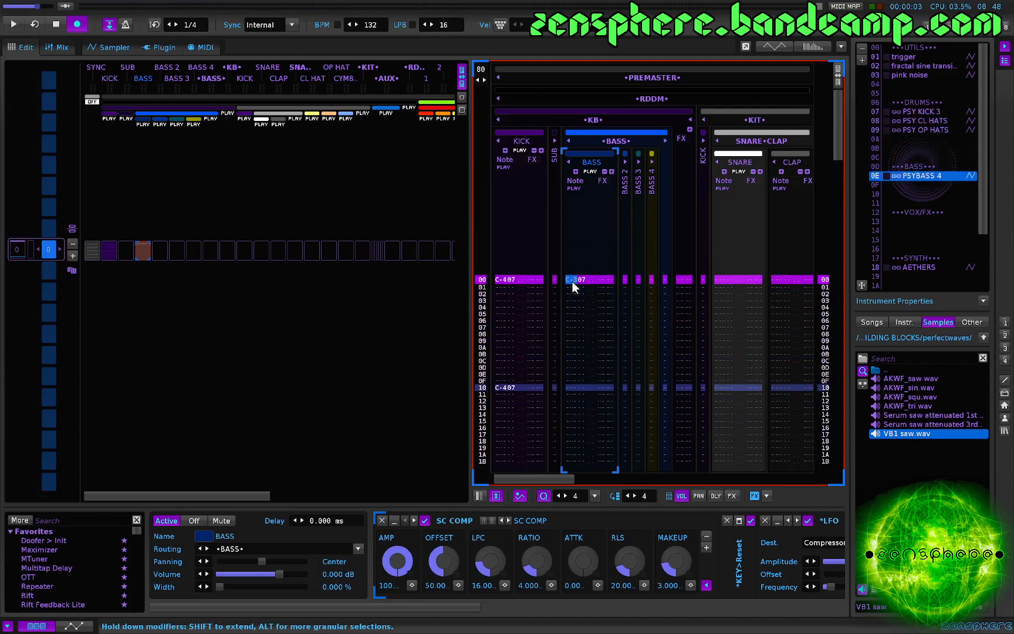
# Step: Enter C-3 PSYBASS 4 notes on lines 00, 04, 08 and 0C of the BASS track
pyautogui.press('z')
pyautogui.press('z')
pyautogui.press('z')
pyautogui.press('z')
pyautogui.press('z')
pyautogui.press('Up')
pyautogui.press('Up')
pyautogui.press('Up')
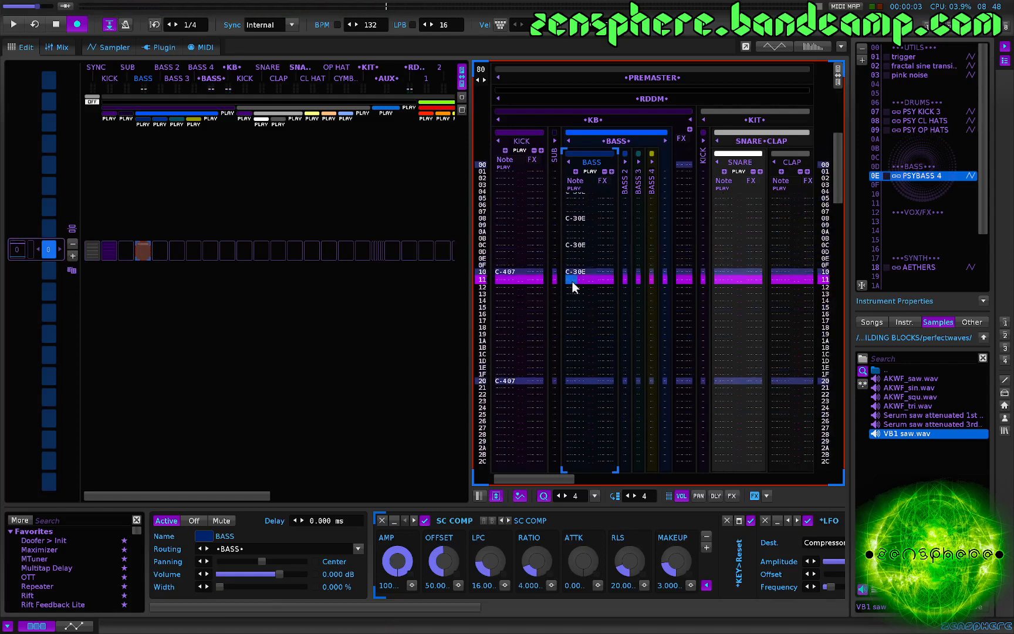
pyautogui.press('Up')
pyautogui.press('Up')
pyautogui.press('Up')
pyautogui.press('Up')
pyautogui.press('Up')
pyautogui.press('Up')
pyautogui.press('Up')
pyautogui.press('Up')
pyautogui.press('Up')
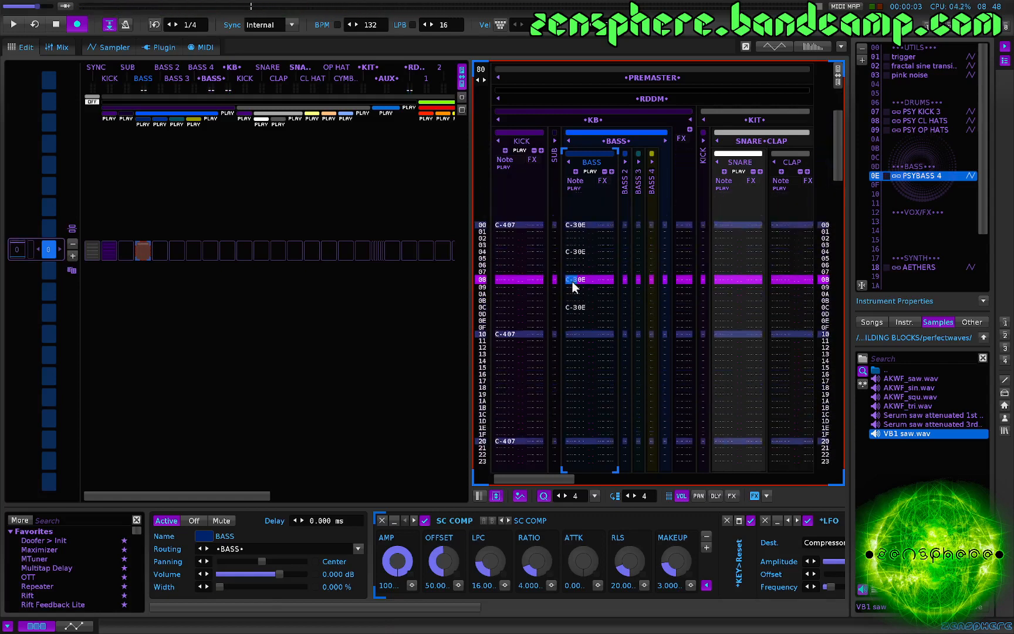
# Step: Enter note-off events on lines 02, 06, 0A and 0F of the BASS track's note column
pyautogui.press('Up')
pyautogui.press('Up')
pyautogui.press('Up')
pyautogui.press('Up')
pyautogui.press('Up')
pyautogui.press('Up')
pyautogui.press('a')
pyautogui.press('a')
pyautogui.press('a')
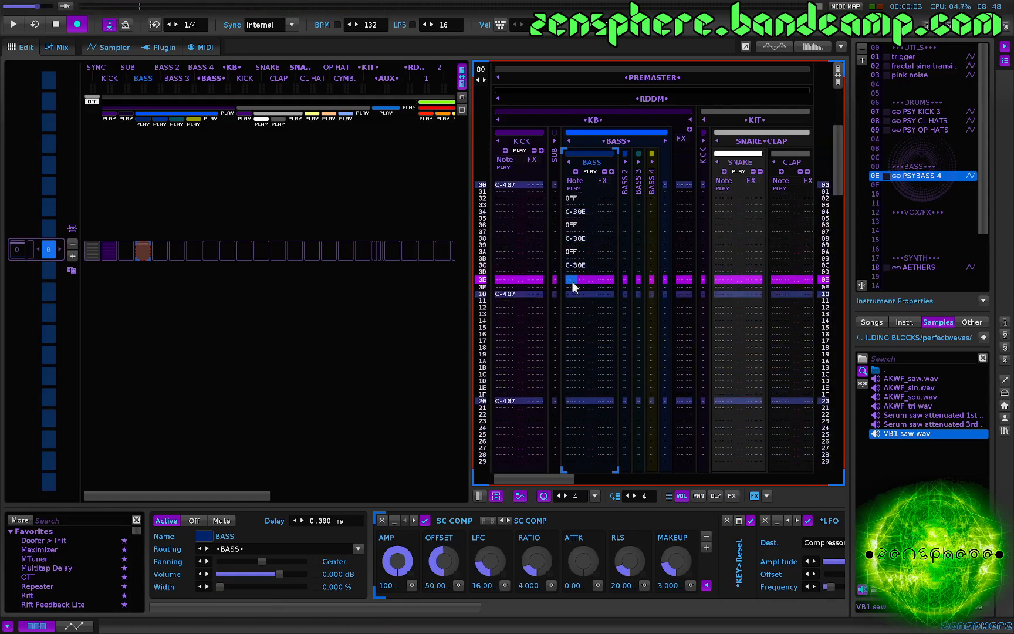
pyautogui.press('Down')
pyautogui.press('a')
# Step: Repeat lines 00 to 0F of the BASS note column through the rest of the pattern and play it back
pyautogui.press('Up')
pyautogui.press('Up')
pyautogui.press('Up')
pyautogui.press('Up')
pyautogui.press('Up')
pyautogui.press('Down')
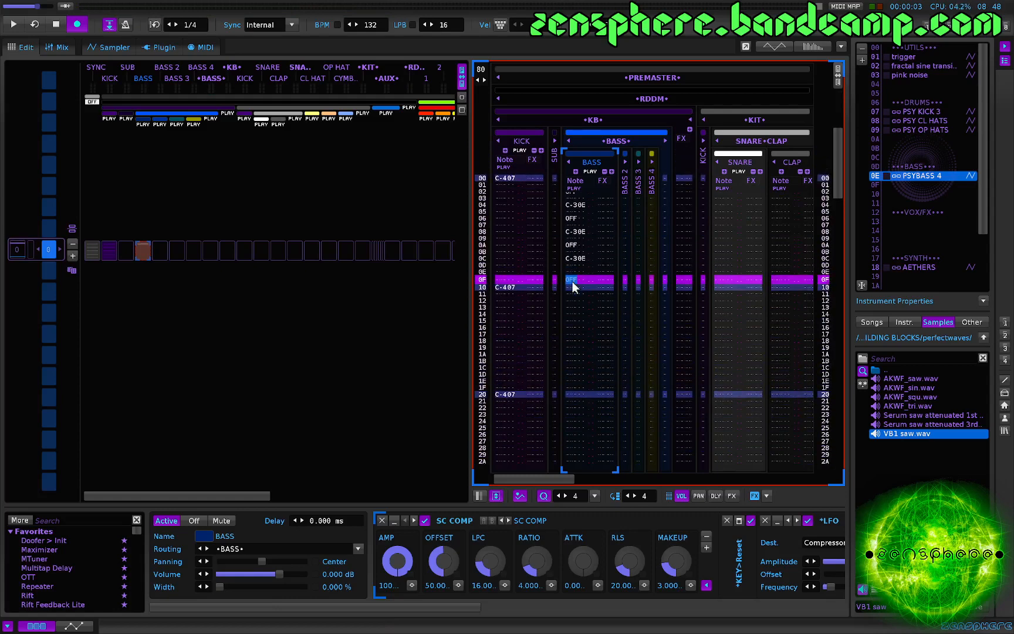
pyautogui.hotkey('ctrl', 'e')
pyautogui.hotkey('ctrl', 'e')
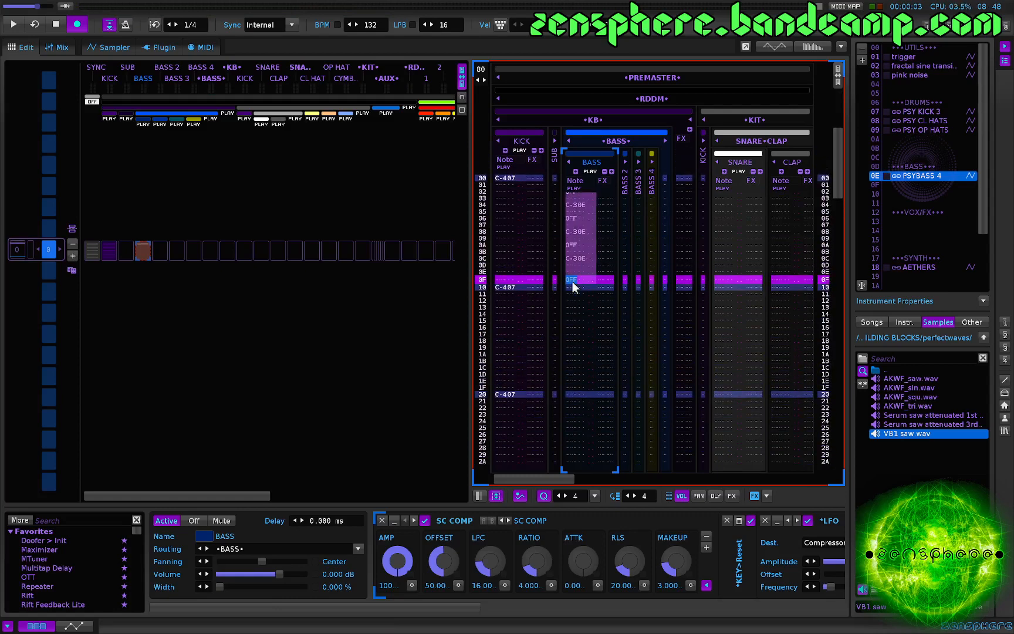
pyautogui.press('Down')
pyautogui.hotkey('ctrl', 'p')
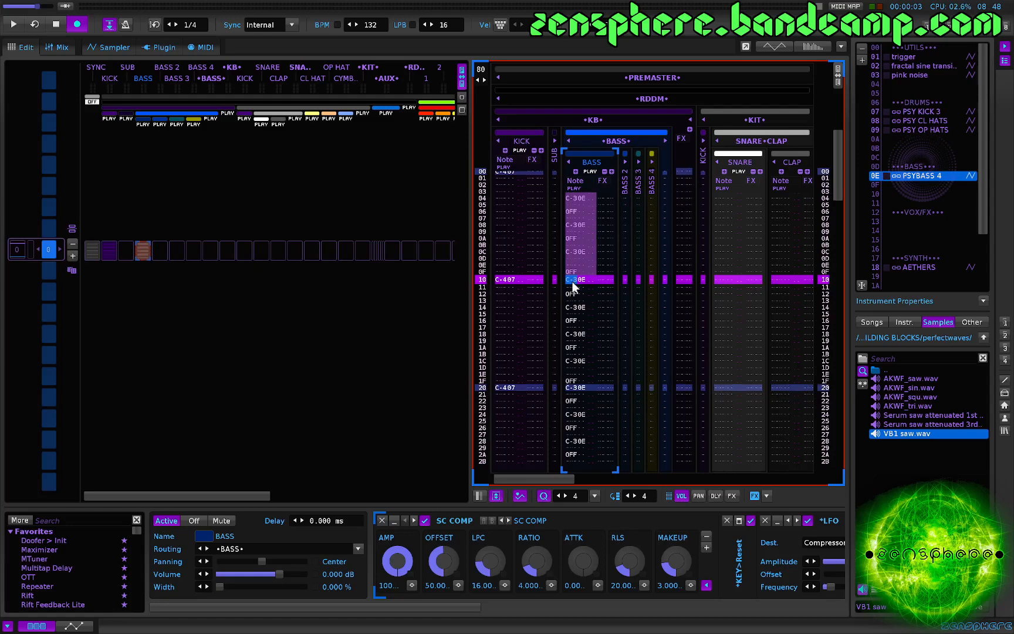
pyautogui.press('space')
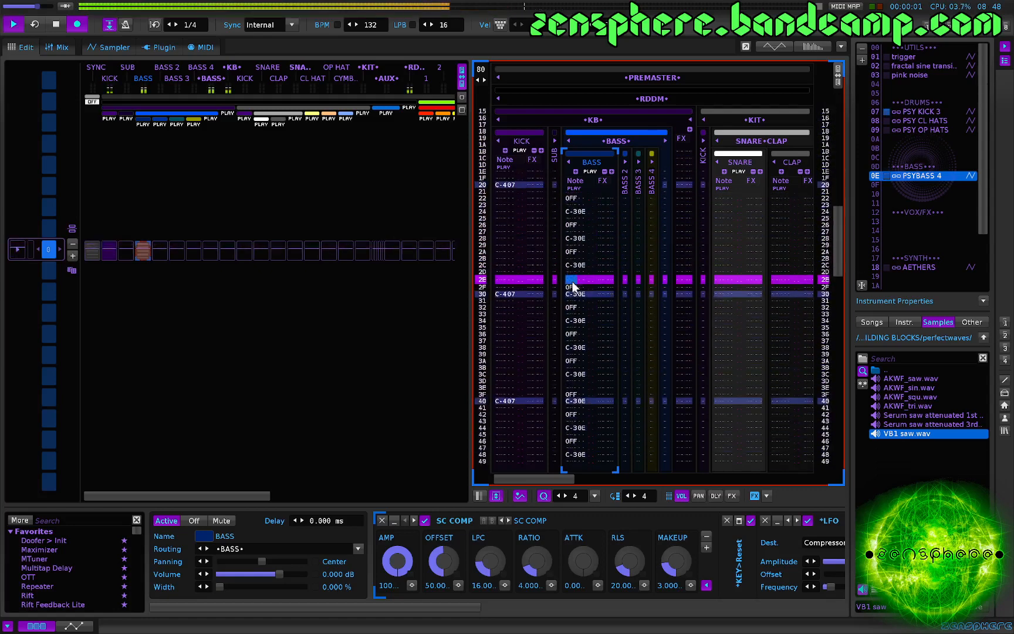
pyautogui.press('space')
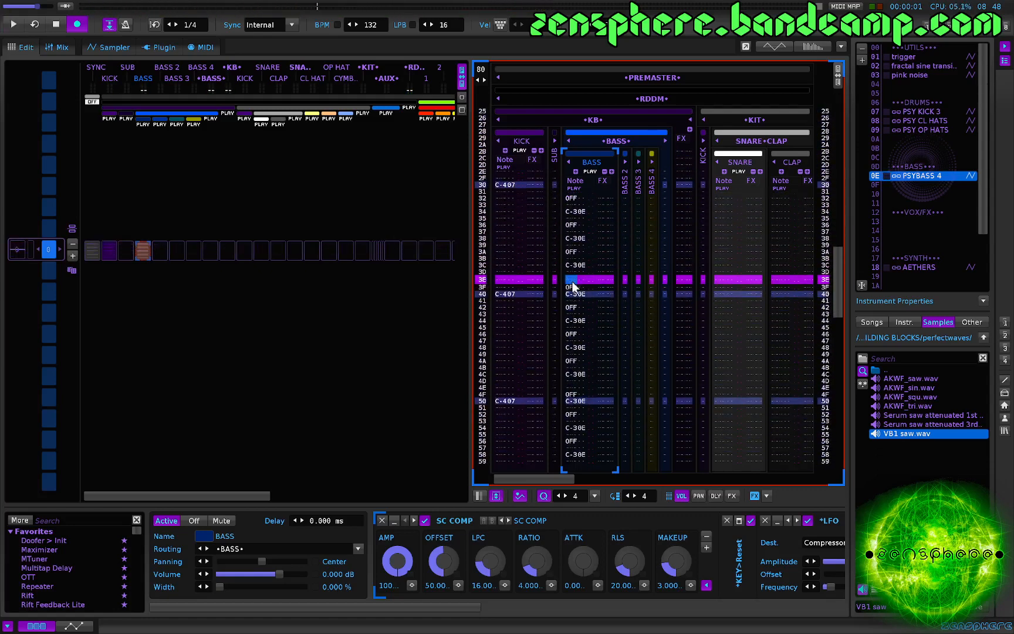
# Step: Add a second note column to the BASS track and name it "trig"
pyautogui.scroll(12, 573, 286)
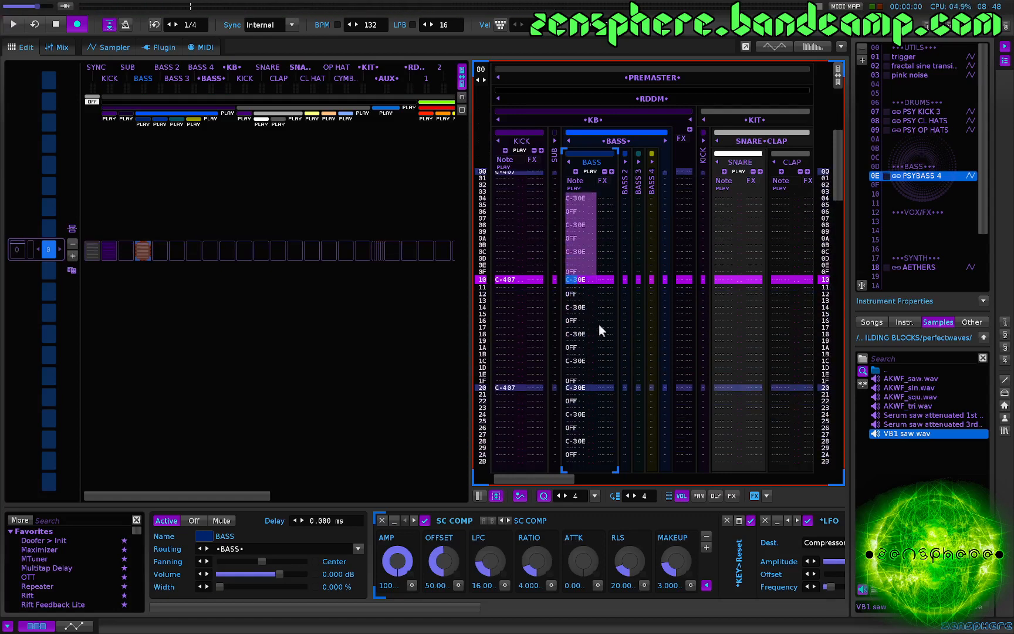
pyautogui.scroll(4, 600, 331)
pyautogui.click(599, 281)
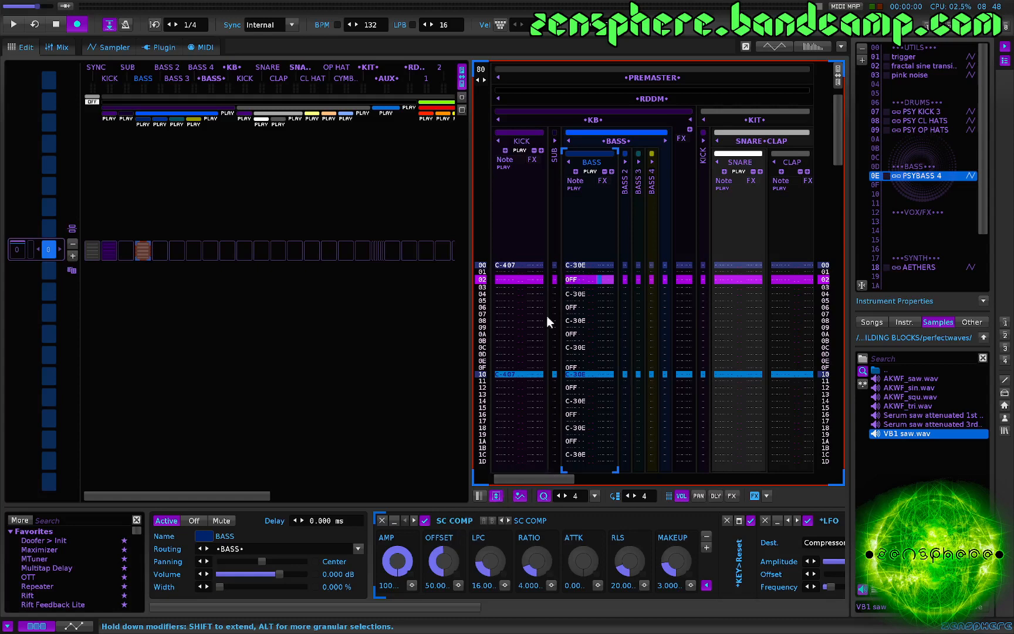
pyautogui.click(576, 172)
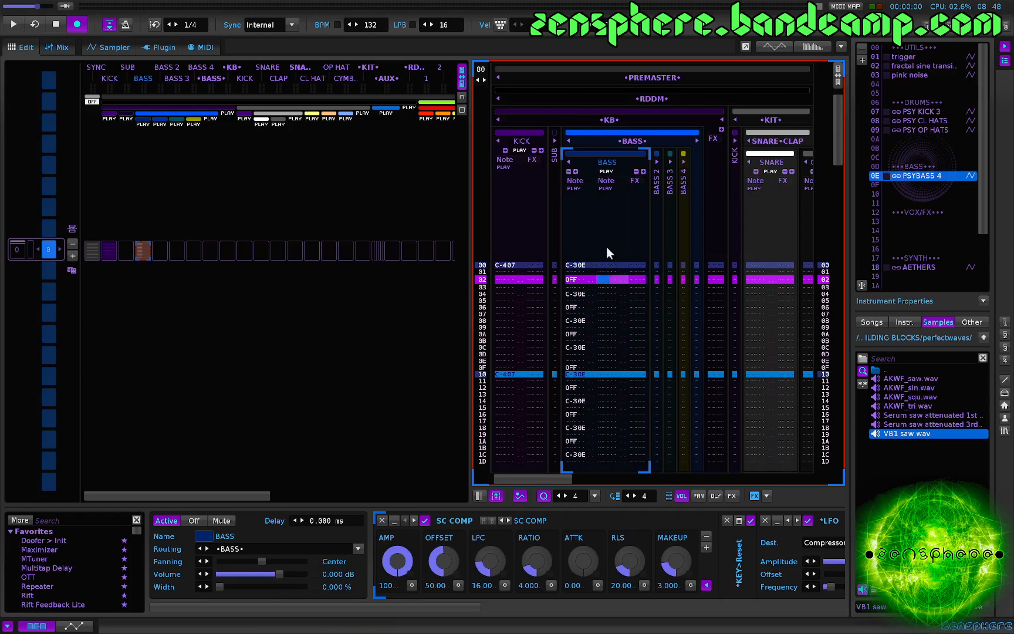
pyautogui.doubleClick(604, 182)
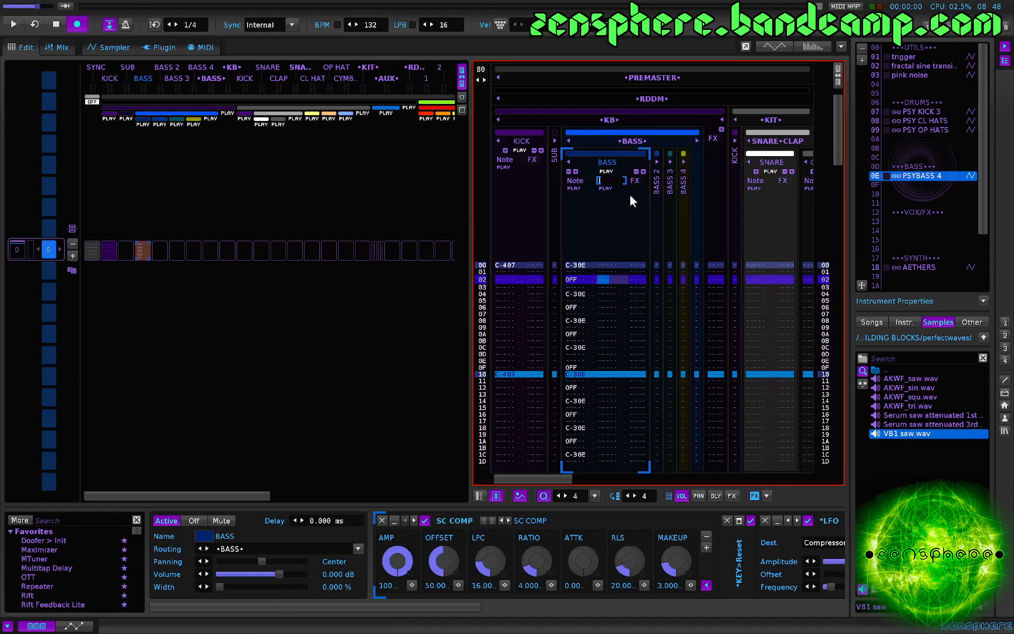
pyautogui.press('Return')
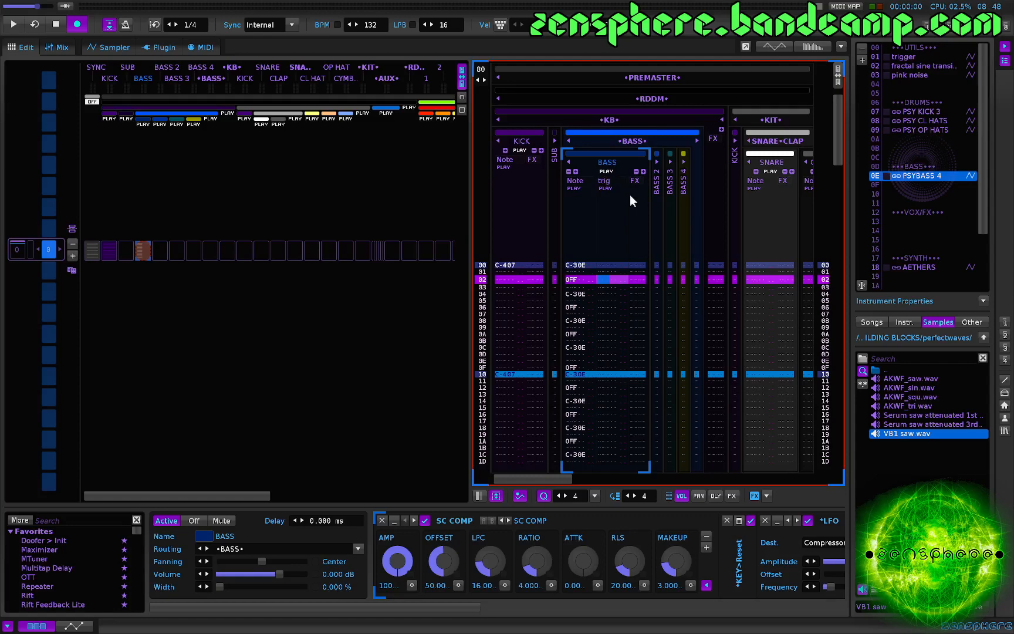
# Step: Set the edit step to 16 and enter a C-3 note of the trigger instrument on line 00 of the trig column
pyautogui.click(605, 268)
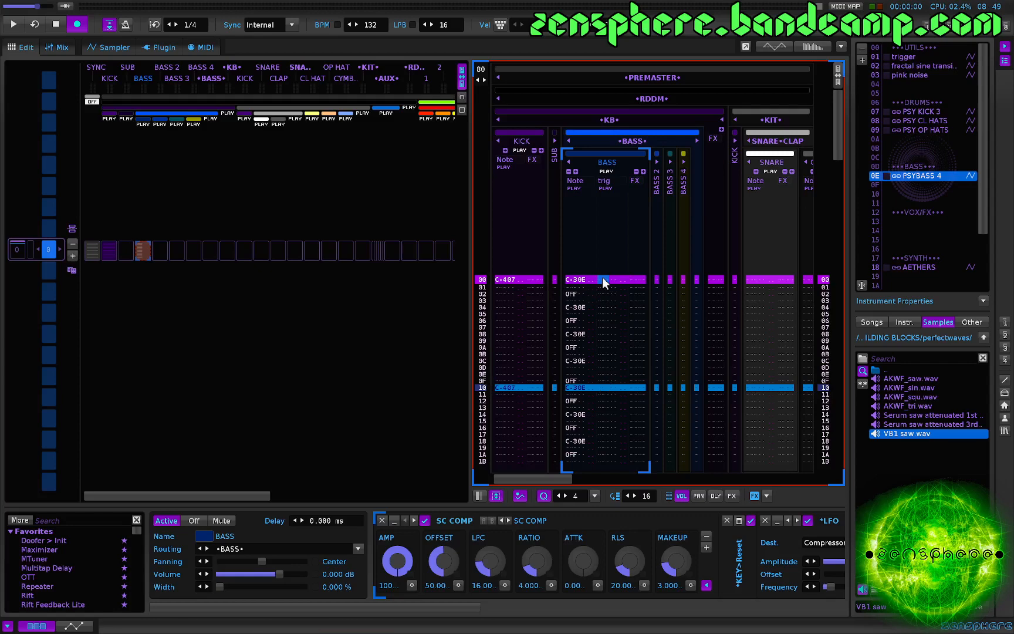
pyautogui.press('space')
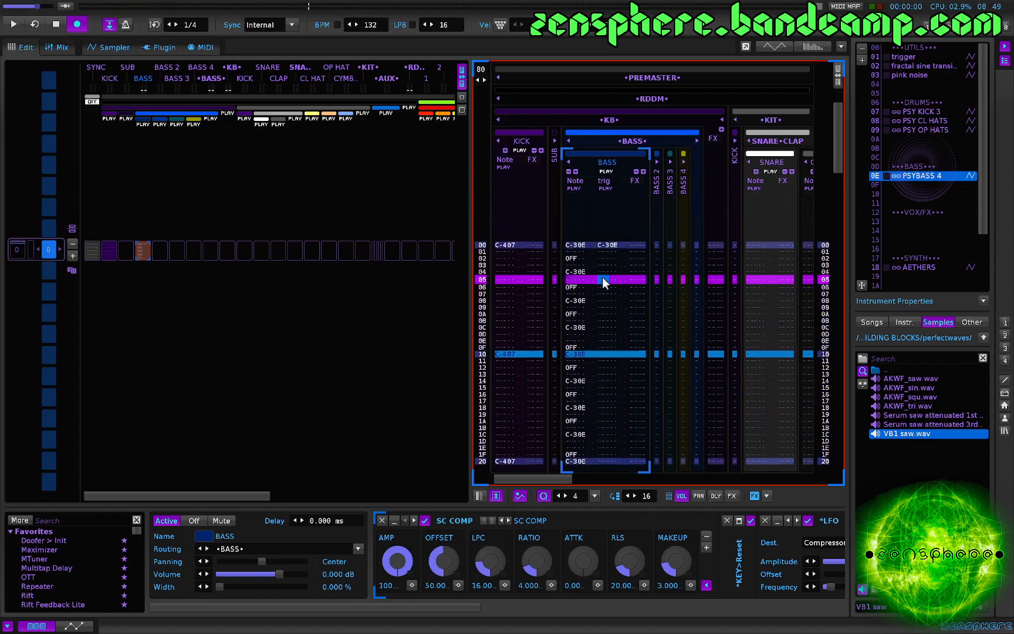
pyautogui.hotkey('ctrl', 'Up')
pyautogui.hotkey('ctrl', 'Up')
pyautogui.hotkey('ctrl', 'Up')
pyautogui.hotkey('ctrl', 'Up')
pyautogui.hotkey('ctrl', 'Up')
pyautogui.hotkey('ctrl', 'Up')
pyautogui.hotkey('ctrl', 'Up')
pyautogui.hotkey('ctrl', 'Up')
pyautogui.hotkey('ctrl', 'Up')
pyautogui.hotkey('ctrl', 'Up')
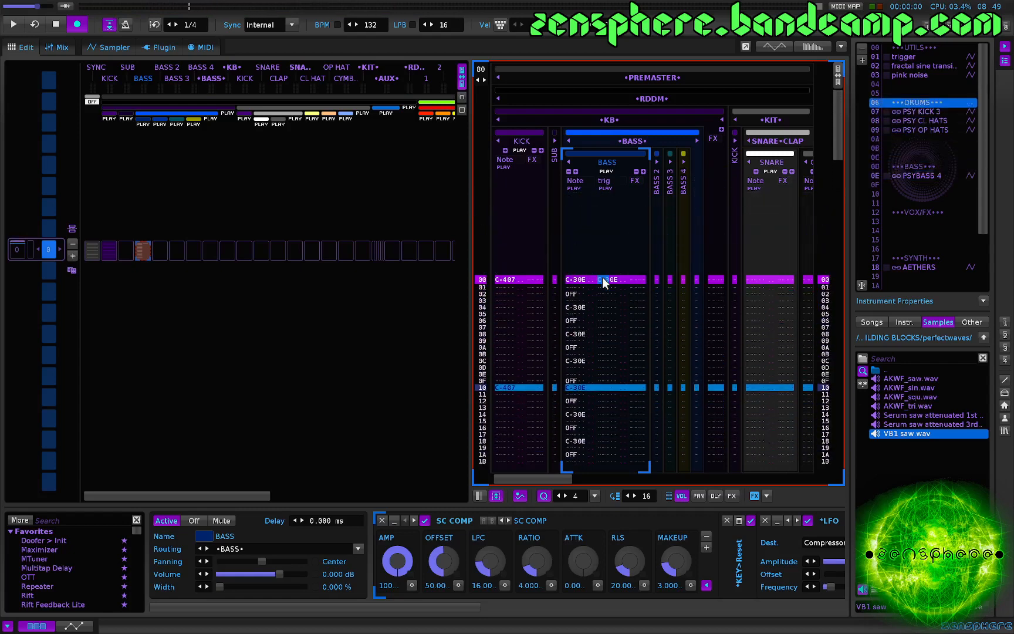
pyautogui.press('z')
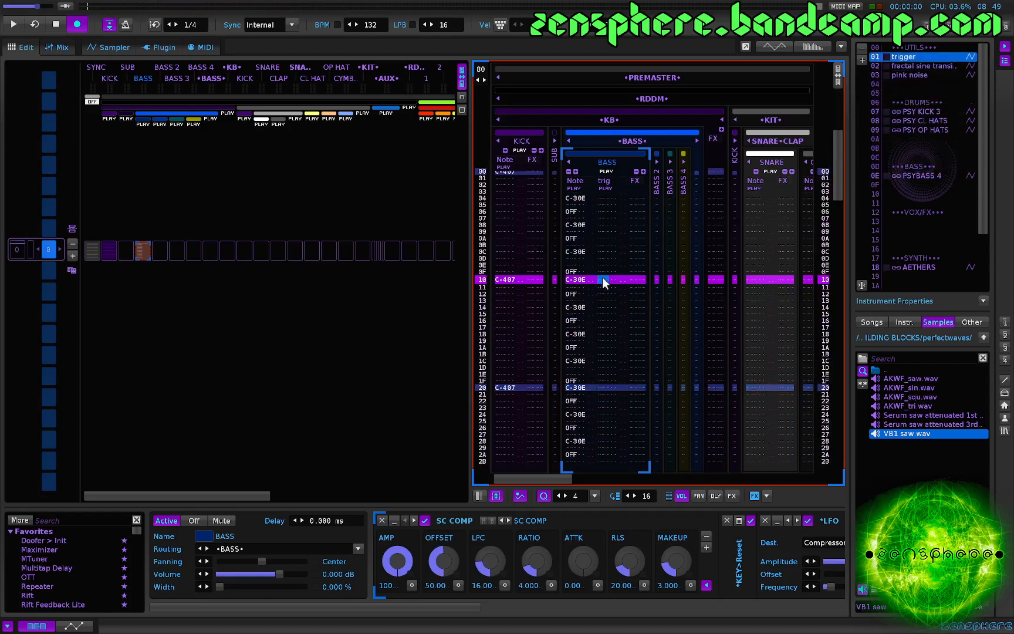
# Step: Repeat lines 00 to 0F of the BASS track, including the trig column, continuously through the pattern, undoing the paste misplaced in the trig column
pyautogui.press('Up')
pyautogui.press('Up')
pyautogui.press('Up')
pyautogui.press('Up')
pyautogui.press('Up')
pyautogui.press('Up')
pyautogui.press('Up')
pyautogui.press('Up')
pyautogui.press('Up')
pyautogui.press('Up')
pyautogui.press('Up')
pyautogui.press('Up')
pyautogui.press('Up')
pyautogui.press('Up')
pyautogui.press('Up')
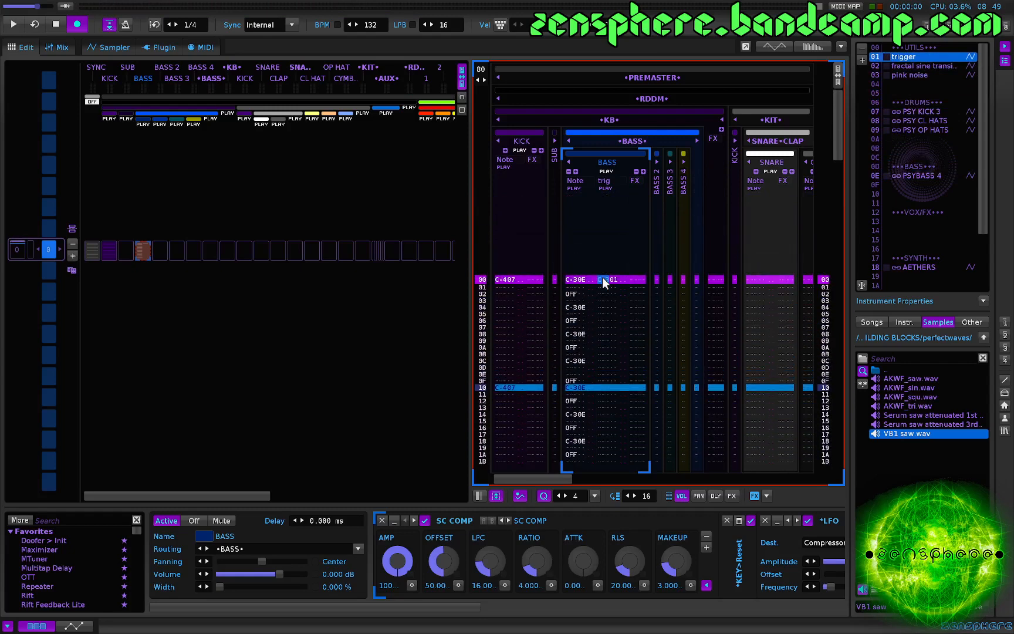
pyautogui.hotkey('shift', 'Down')
pyautogui.hotkey('shift', 'Down')
pyautogui.hotkey('shift', 'Down')
pyautogui.hotkey('shift', 'Down')
pyautogui.hotkey('shift', 'Down')
pyautogui.hotkey('shift', 'Down')
pyautogui.hotkey('shift', 'Down')
pyautogui.hotkey('shift', 'Down')
pyautogui.hotkey('shift', 'Down')
pyautogui.hotkey('shift', 'Down')
pyautogui.hotkey('shift', 'Down')
pyautogui.hotkey('shift', 'Down')
pyautogui.hotkey('shift', 'Down')
pyautogui.hotkey('shift', 'Down')
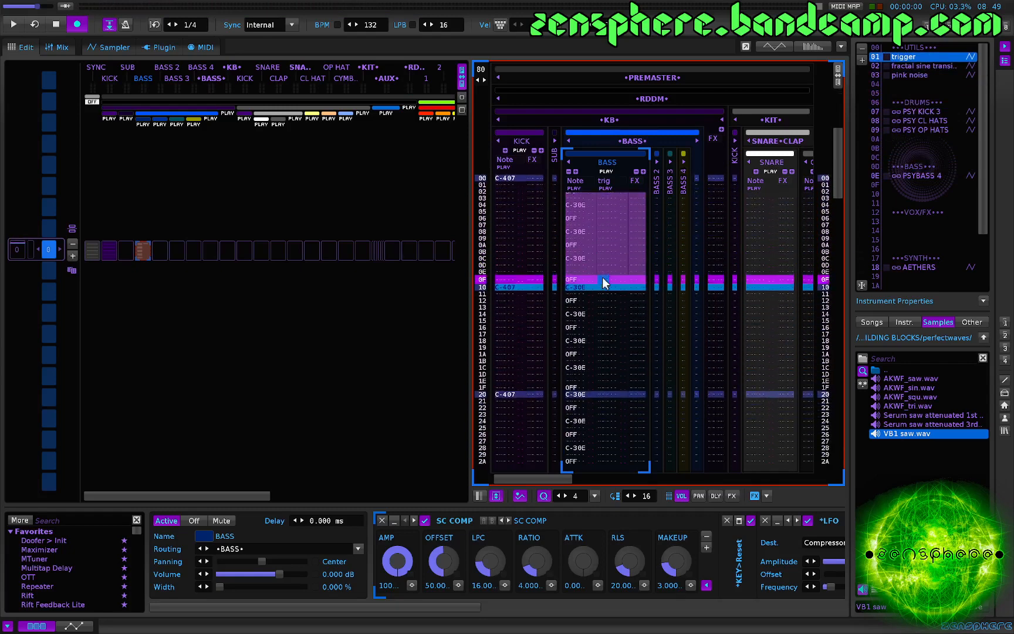
pyautogui.hotkey('shift', 'Down')
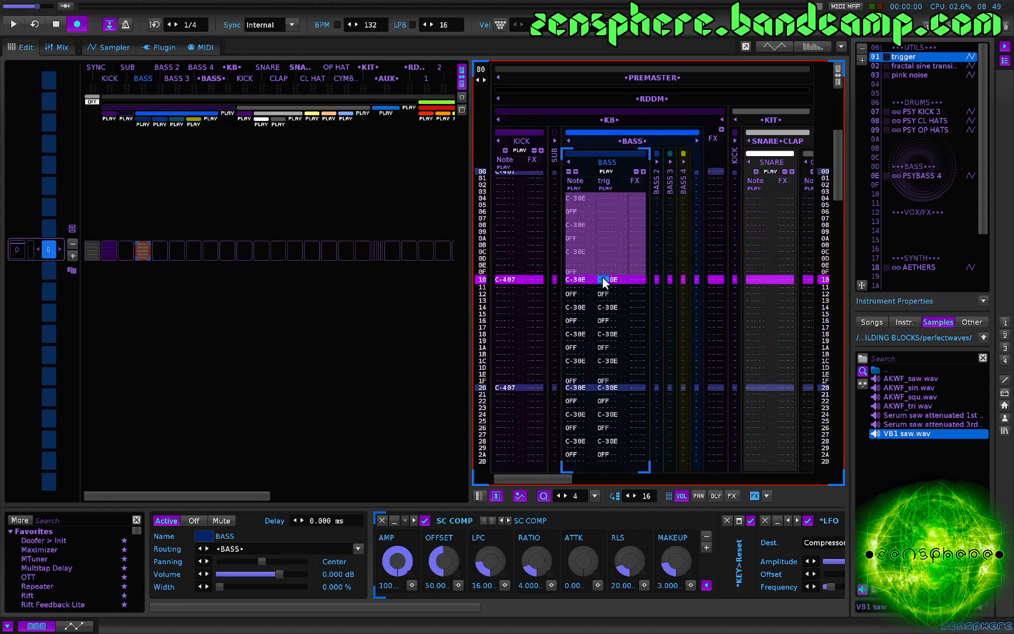
pyautogui.hotkey('ctrl', 'z')
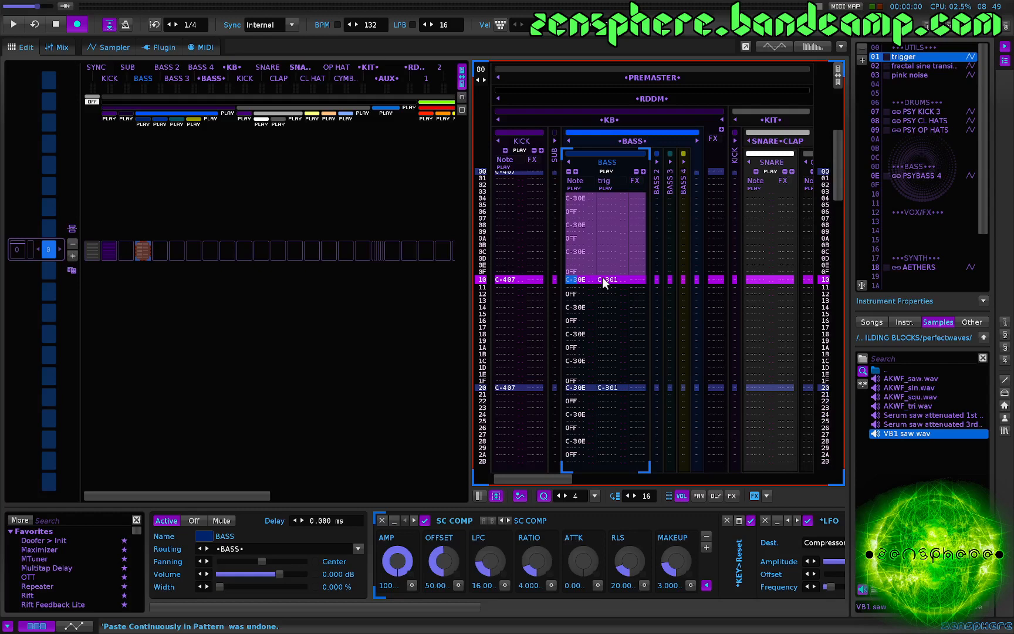
pyautogui.scroll(5, 605, 281)
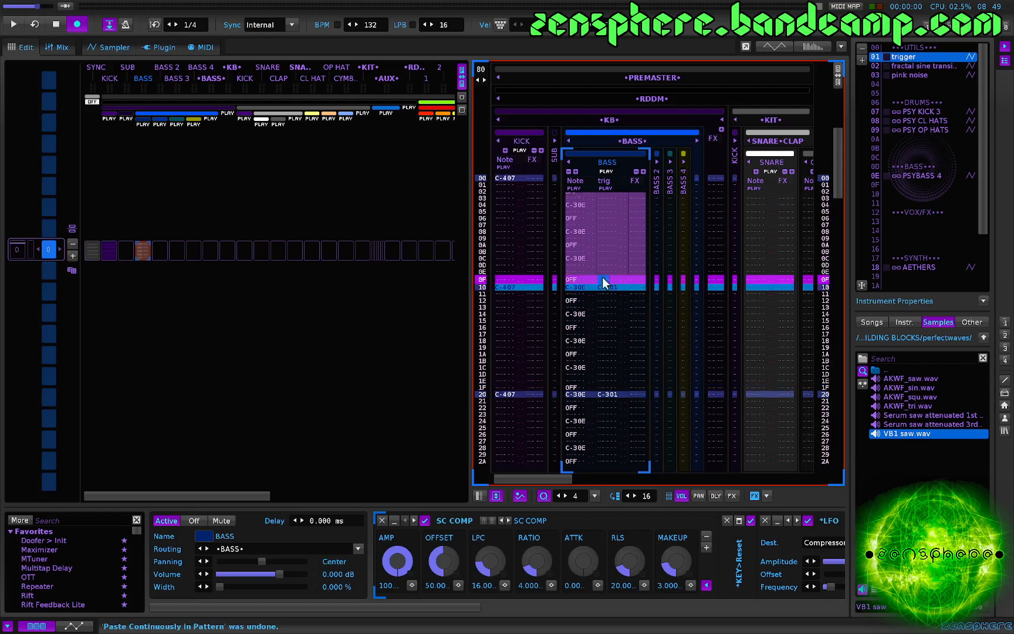
pyautogui.scroll(-1, 605, 283)
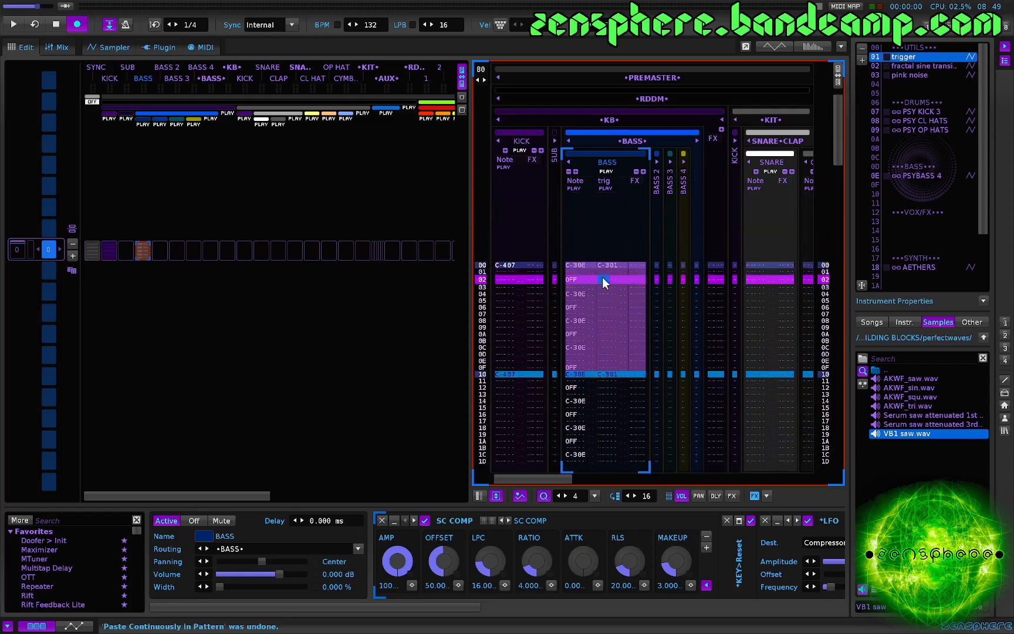
pyautogui.scroll(-2, 605, 283)
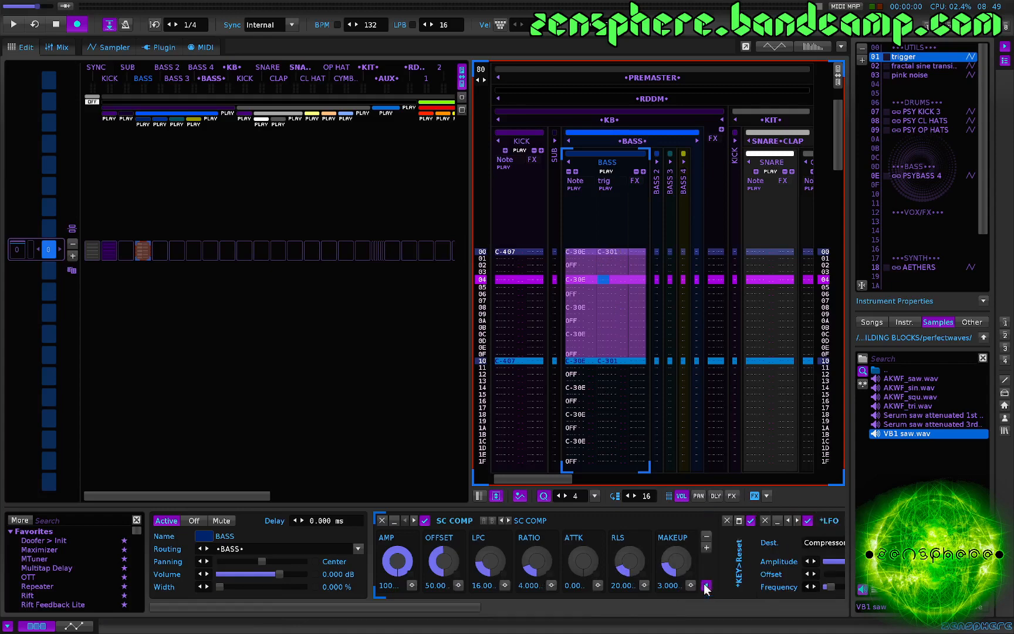
# Step: Expand the *Key Tracker device and examine its trigger input and the *LFO settings driving the Compressor threshold
pyautogui.click(739, 520)
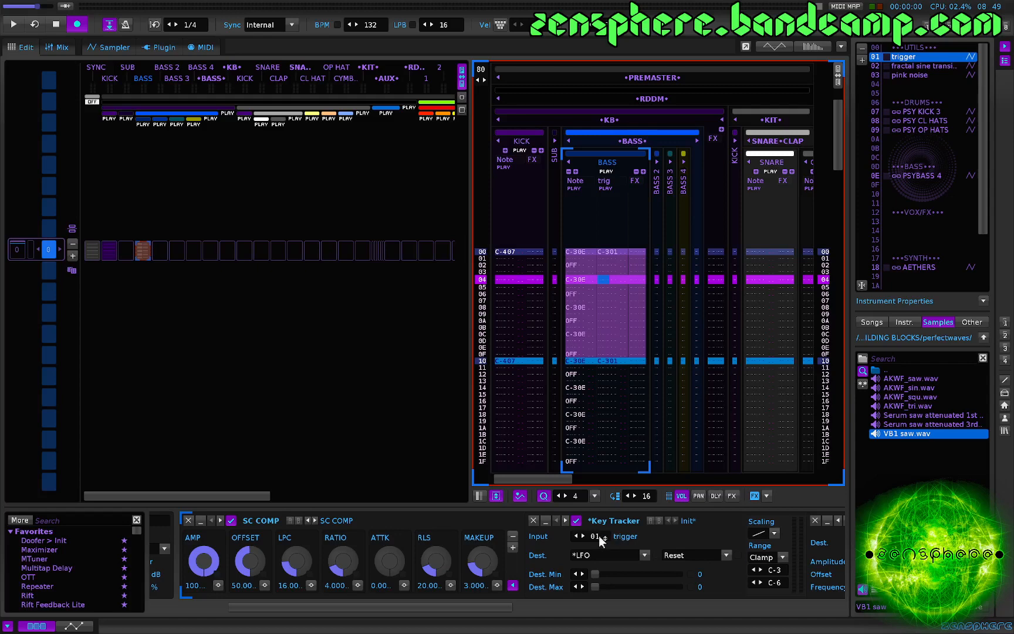
pyautogui.scroll(-2, 598, 575)
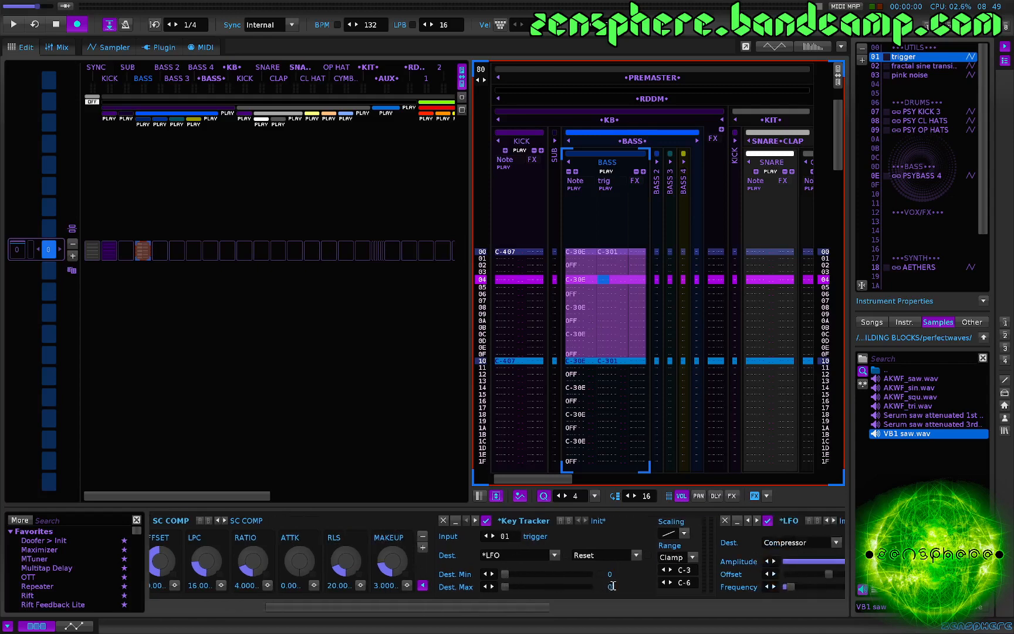
pyautogui.scroll(-2, 614, 585)
pyautogui.scroll(-2, 652, 580)
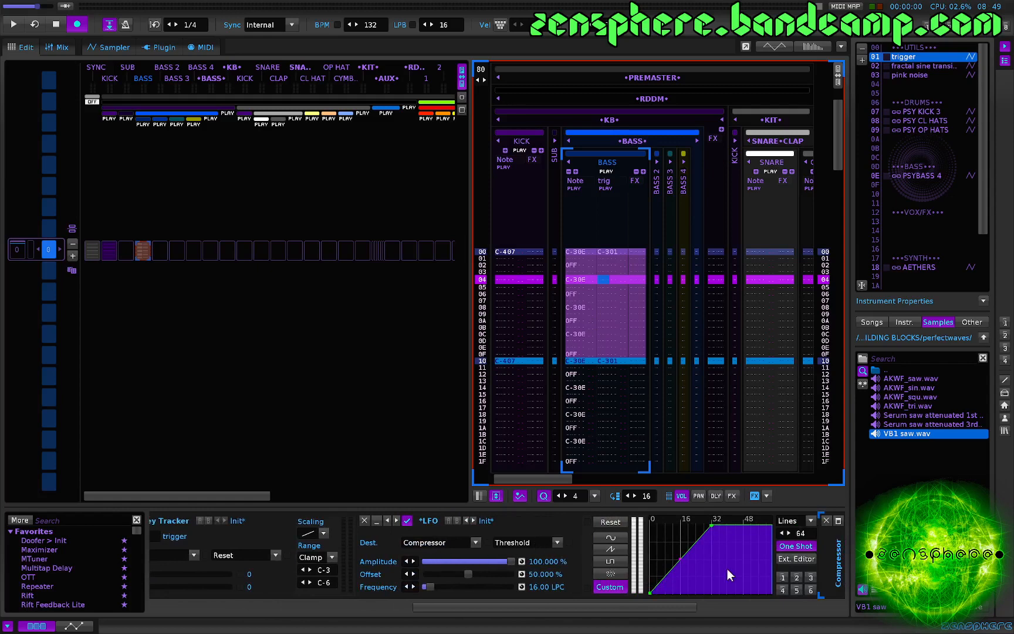
pyautogui.scroll(-3, 716, 577)
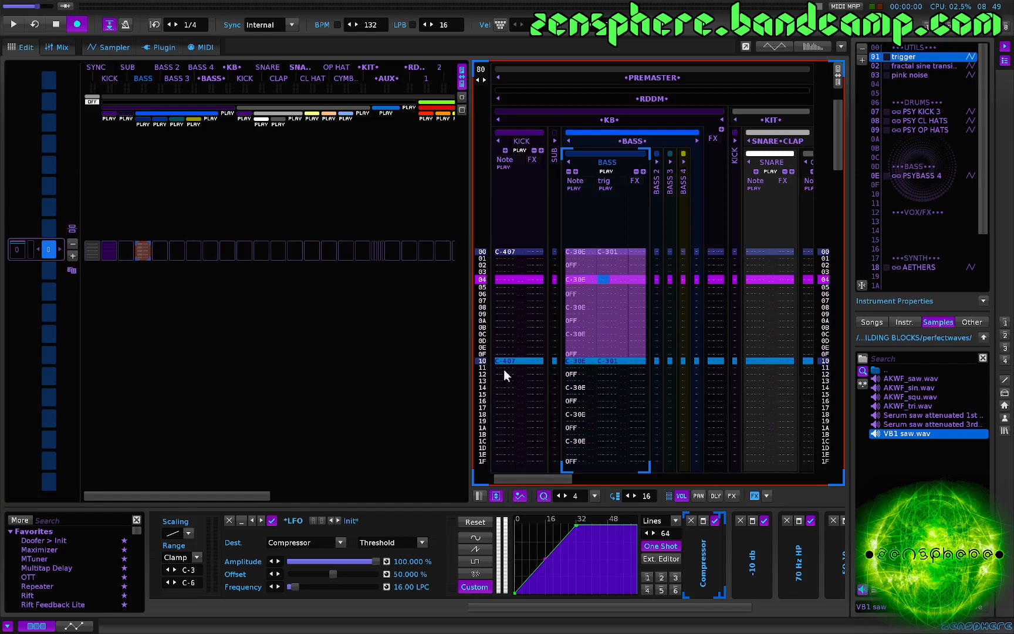
# Step: Start playback, then bend the *LFO envelope's rising segment to a curve scaling of 0.383 in the external editor
pyautogui.press('space')
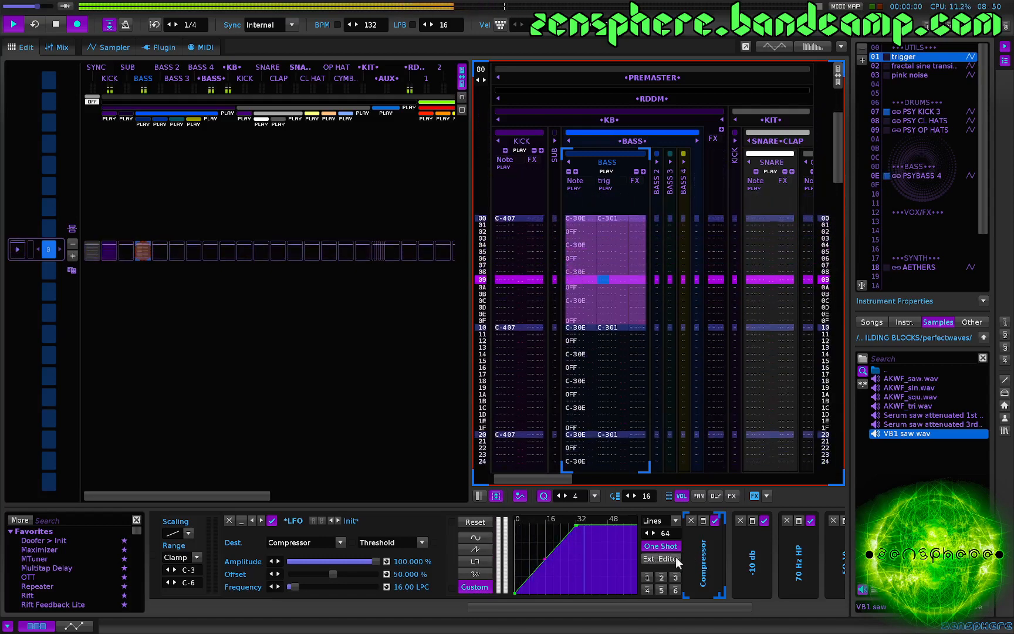
pyautogui.click(659, 560)
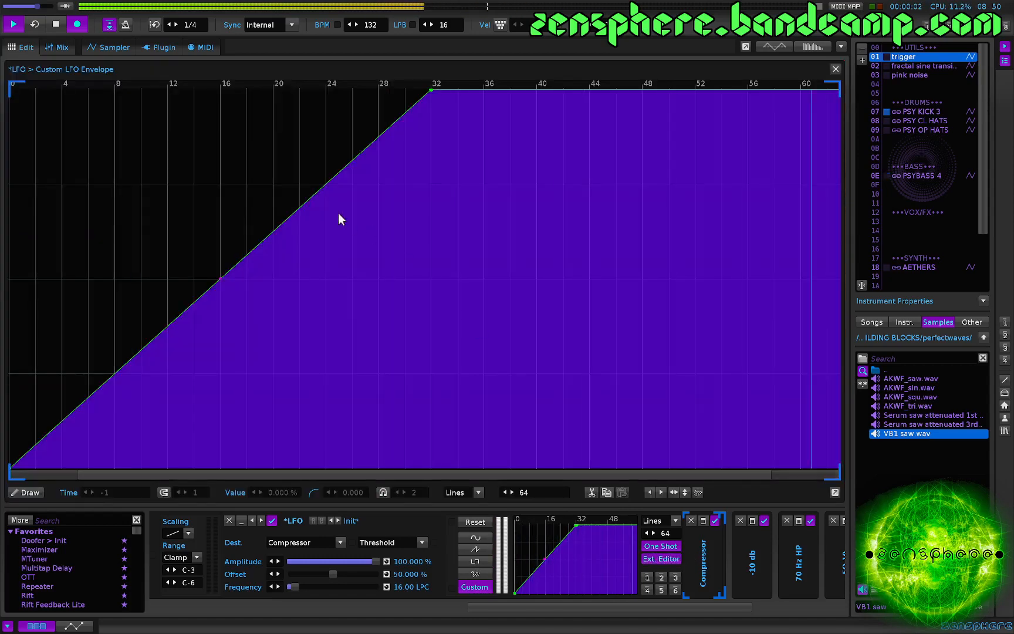
pyautogui.moveTo(222, 277); pyautogui.dragTo(256, 430)
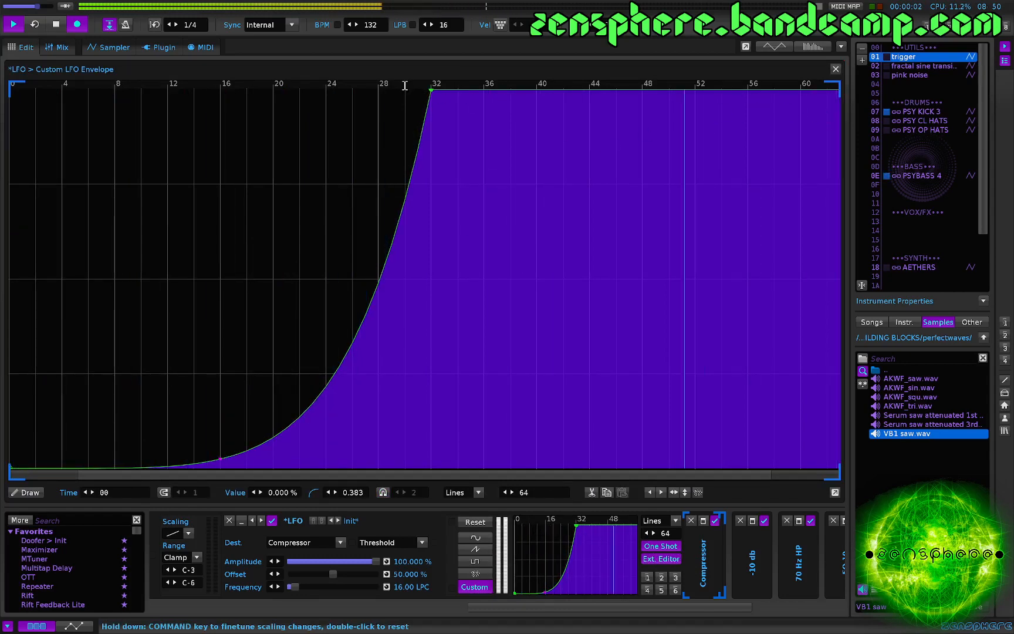
# Step: Try the envelope's peak point at line 44, soften the rising curve to 0.326, and return the peak to line 32
pyautogui.moveTo(431, 91); pyautogui.dragTo(590, 90)
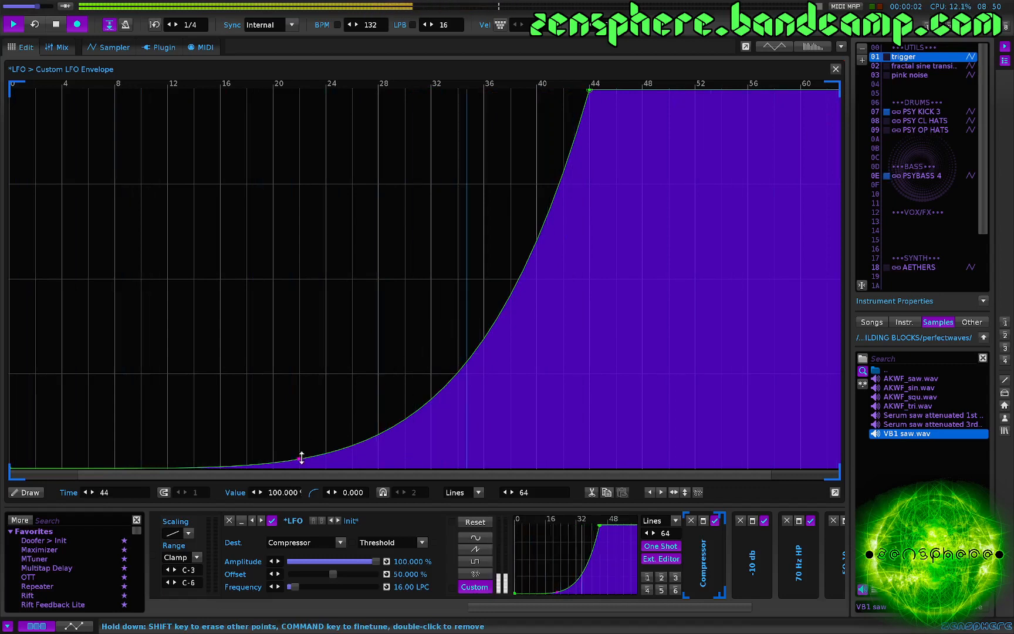
pyautogui.moveTo(299, 457)
pyautogui.mouseDown()
pyautogui.moveTo(299, 337)
pyautogui.moveTo(300, 452)
pyautogui.mouseUp()
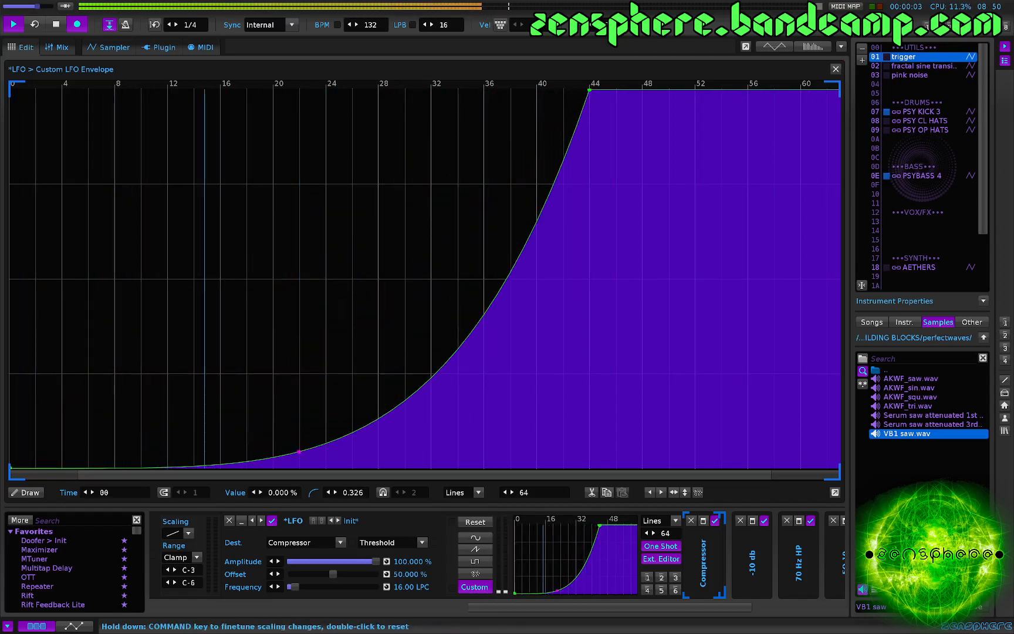
pyautogui.moveTo(589, 90); pyautogui.dragTo(431, 90)
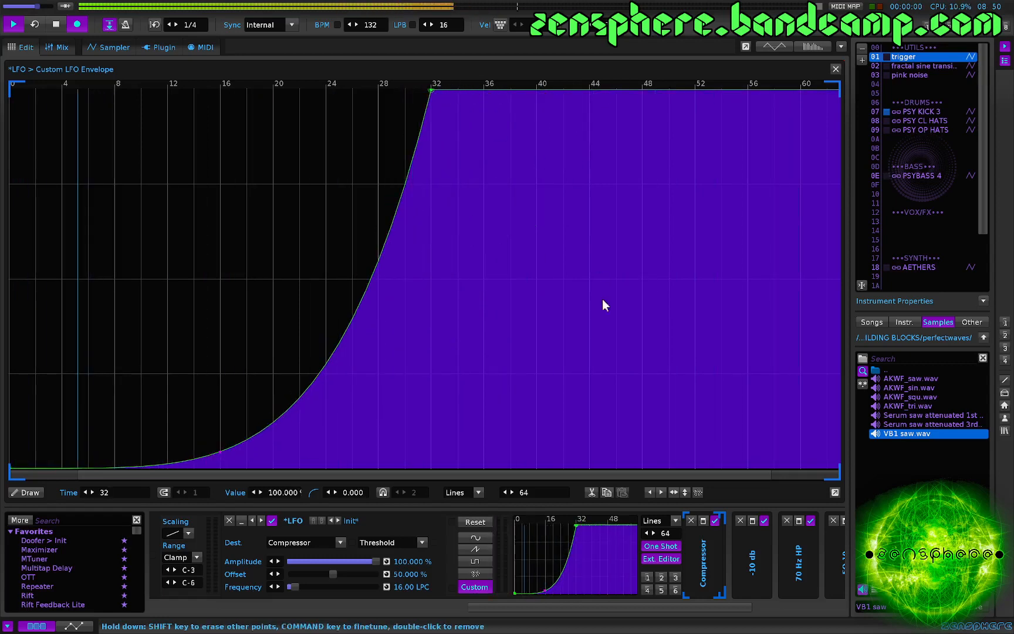
# Step: Add envelope points at line 46 near 0% and line 48 at 100%, and bend the falling segment to -0.395
pyautogui.click(589, 468)
pyautogui.click(643, 90)
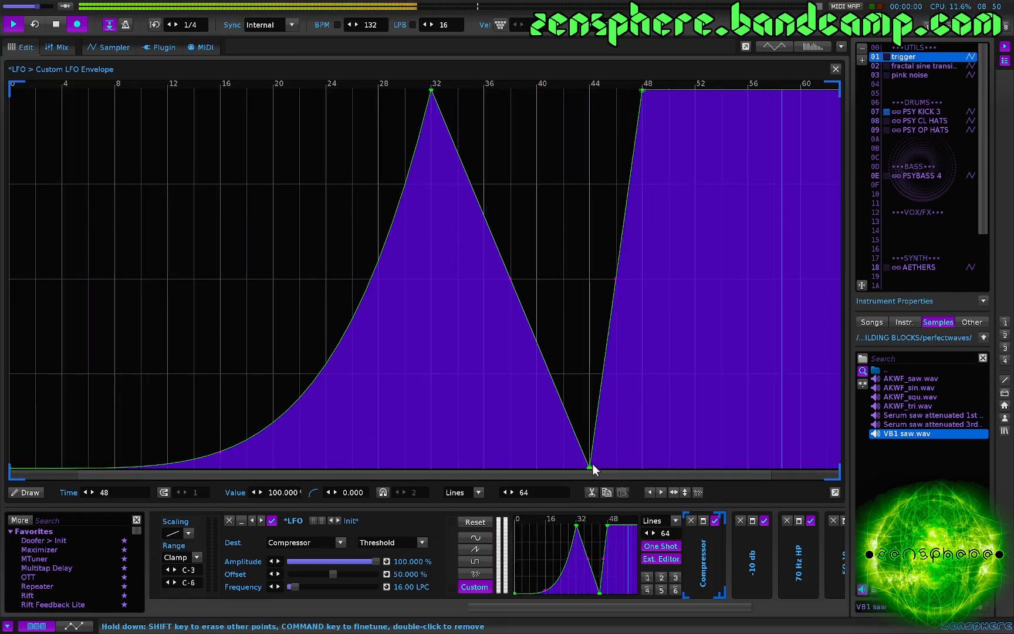
pyautogui.moveTo(589, 468); pyautogui.dragTo(616, 468)
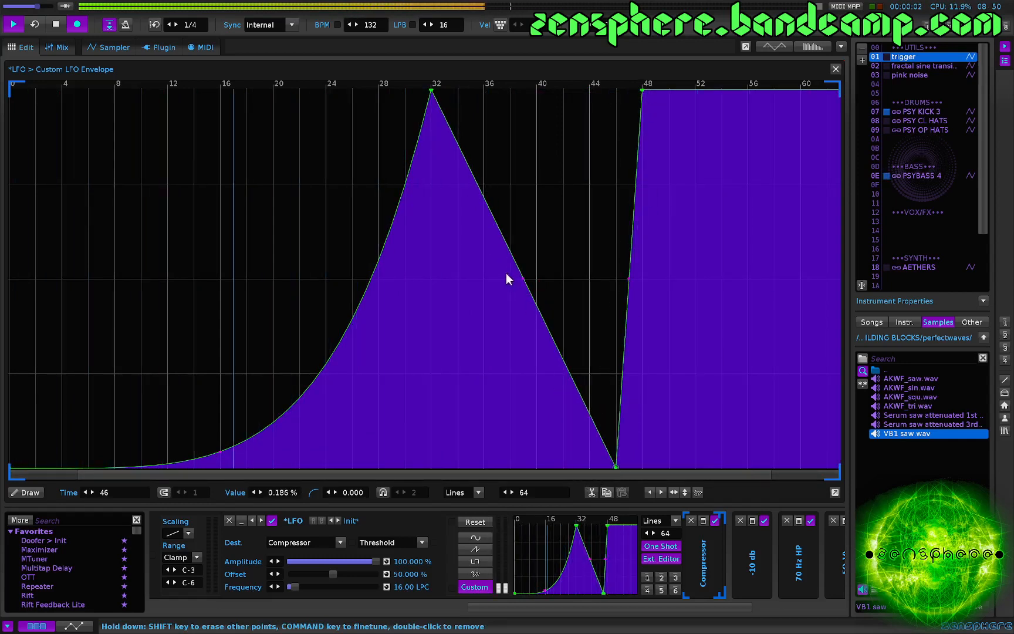
pyautogui.moveTo(523, 278); pyautogui.dragTo(523, 459)
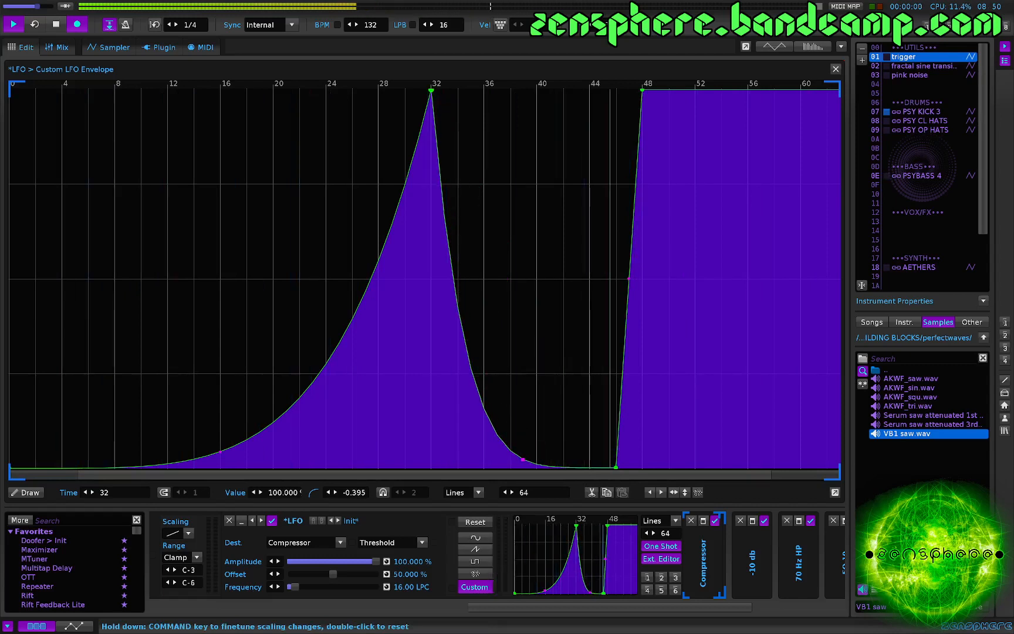
# Step: Delete the *LFO envelope points at lines 46 and 48 and lower the envelope's end point to 0%
pyautogui.doubleClick(616, 468)
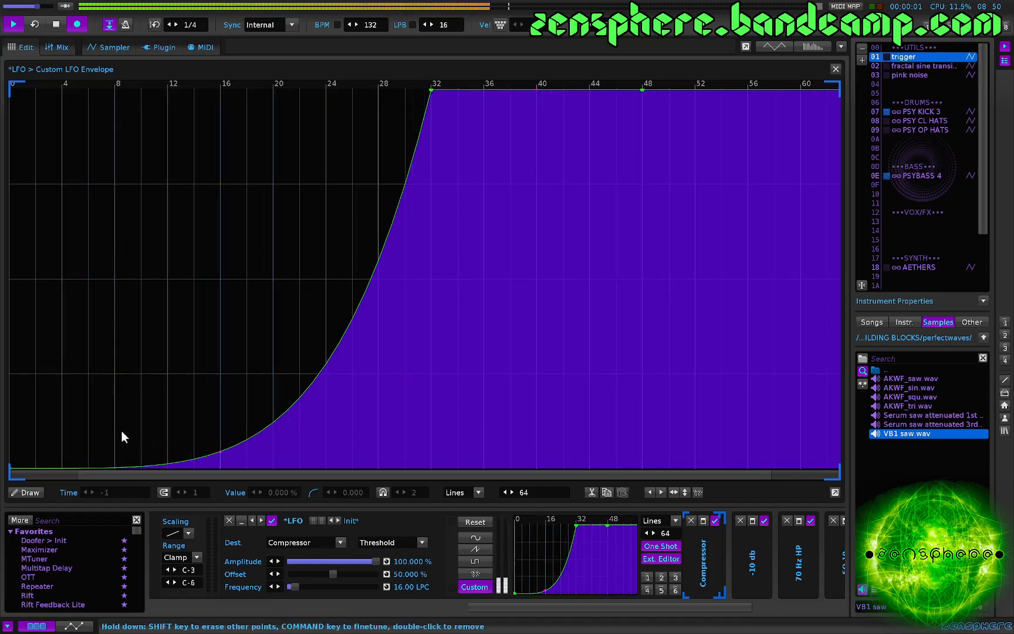
pyautogui.moveTo(839, 91); pyautogui.dragTo(840, 470)
pyautogui.doubleClick(642, 90)
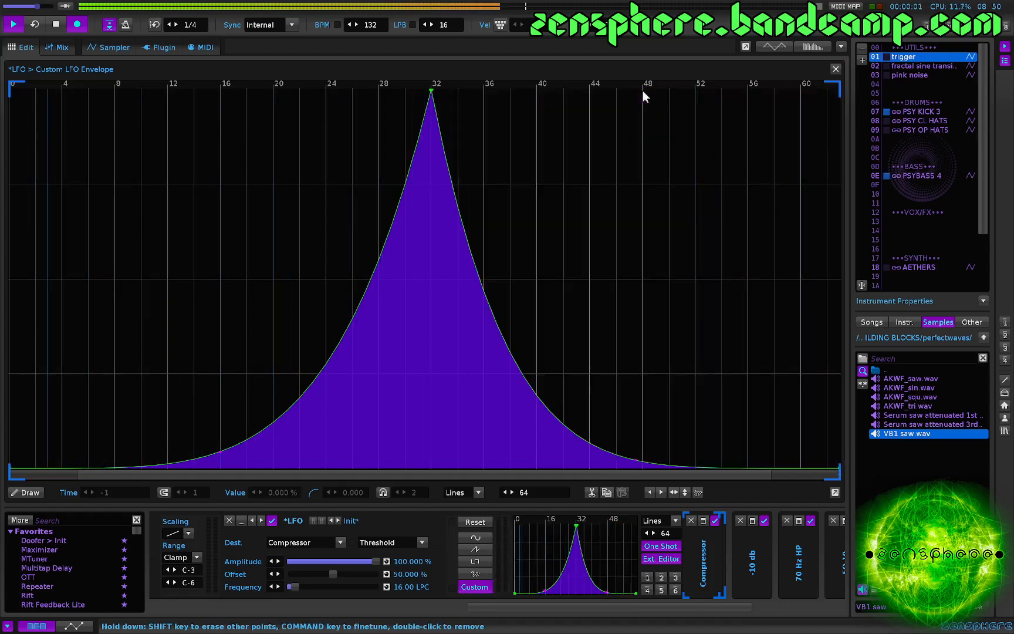
# Step: Try the envelope's peak at line 1 with an extra point at line 43, then delete that point and return the peak to line 32
pyautogui.moveTo(433, 94); pyautogui.dragTo(22, 91)
pyautogui.moveTo(421, 458); pyautogui.dragTo(577, 285)
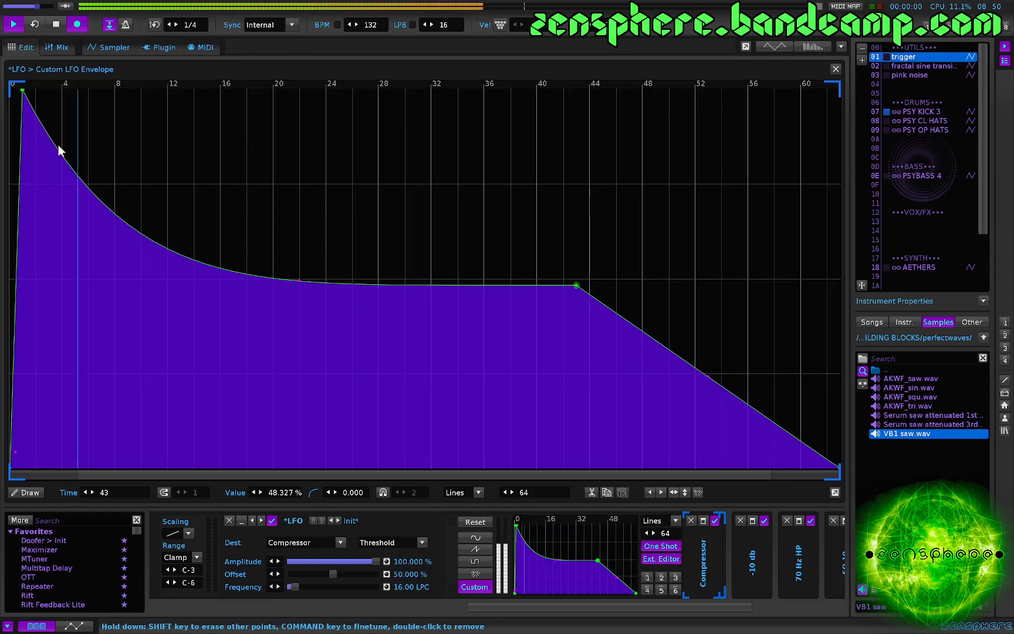
pyautogui.doubleClick(577, 285)
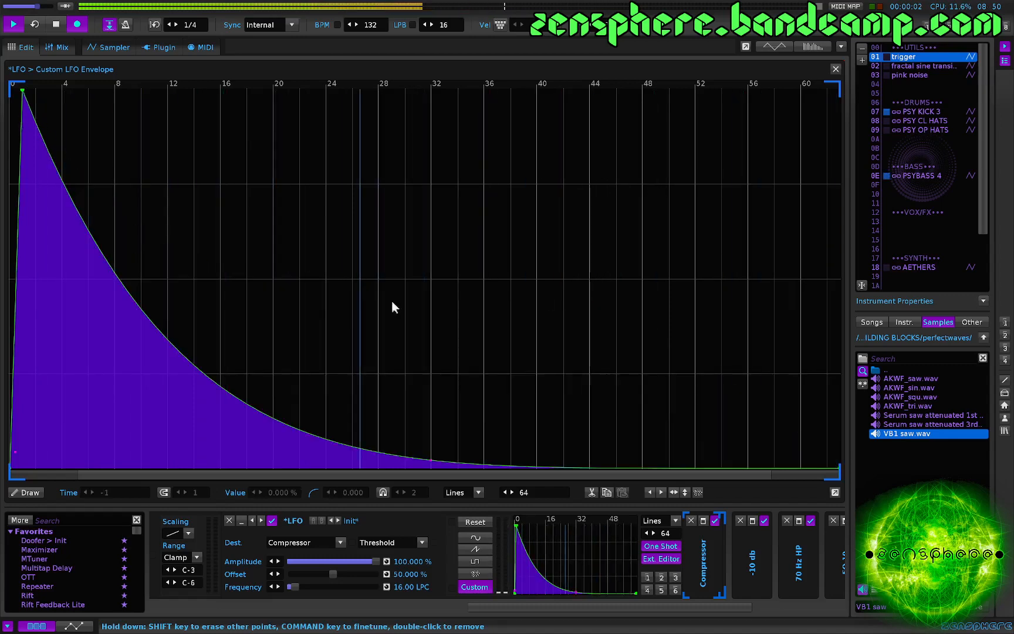
pyautogui.moveTo(23, 90); pyautogui.dragTo(430, 90)
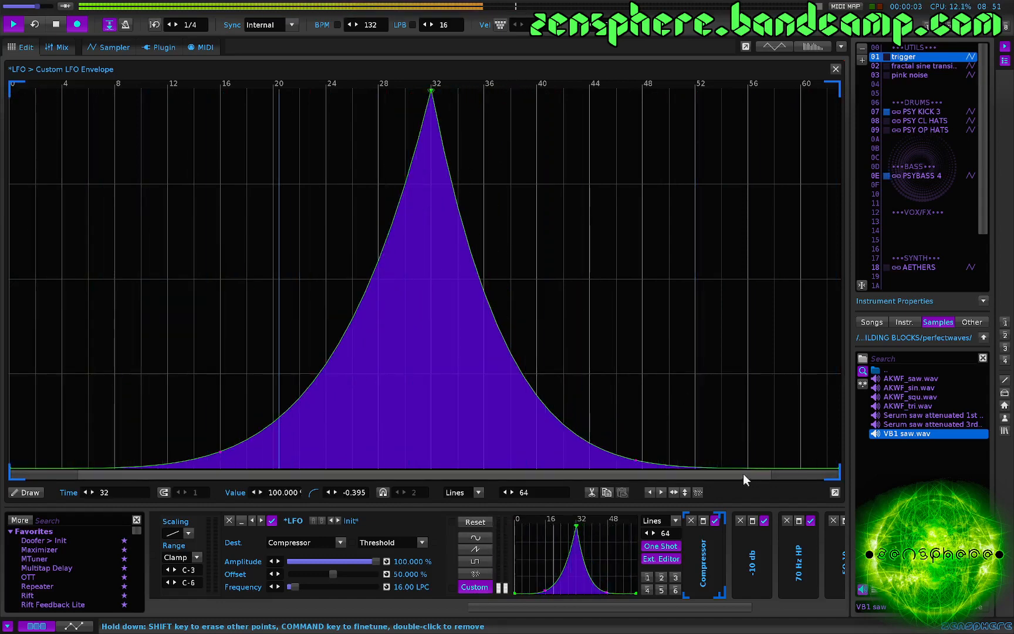
# Step: Move the envelope's end point to line 59 at 100% so the level holds from the peak at line 32
pyautogui.moveTo(839, 470); pyautogui.dragTo(787, 90)
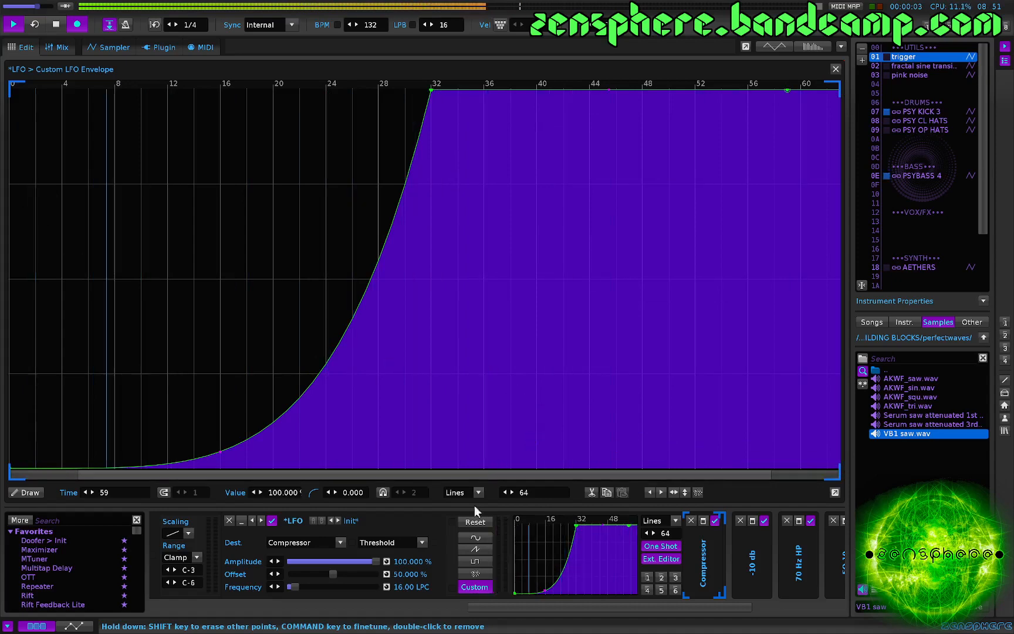
# Step: Set the SC COMP Doofer's MAKEUP to 7.237 dB and its RATIO to 4.900:1
pyautogui.hscroll(-3, 570, 560)
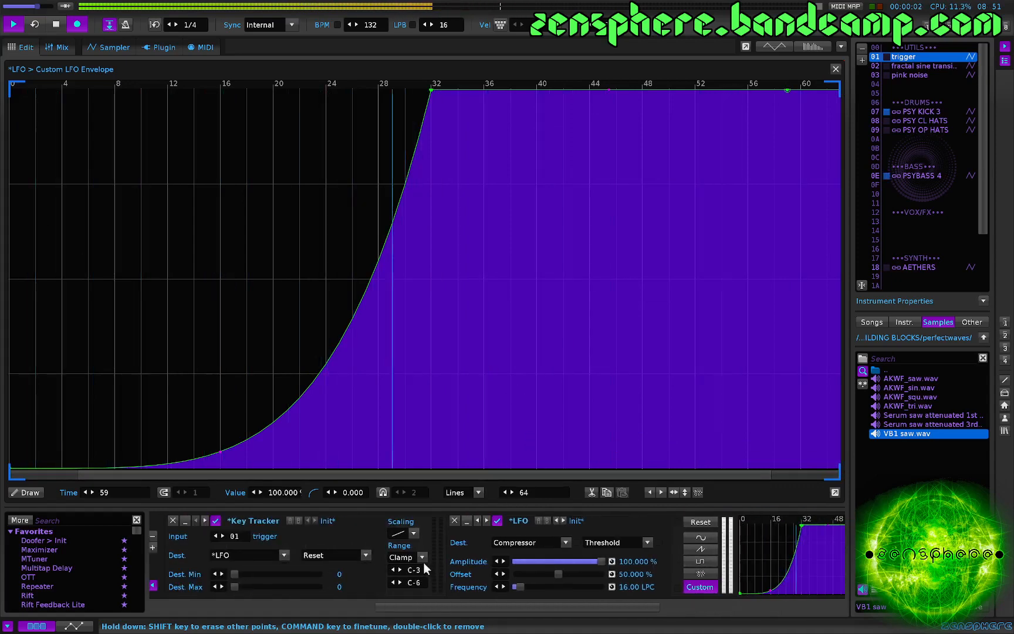
pyautogui.hscroll(-5, 422, 563)
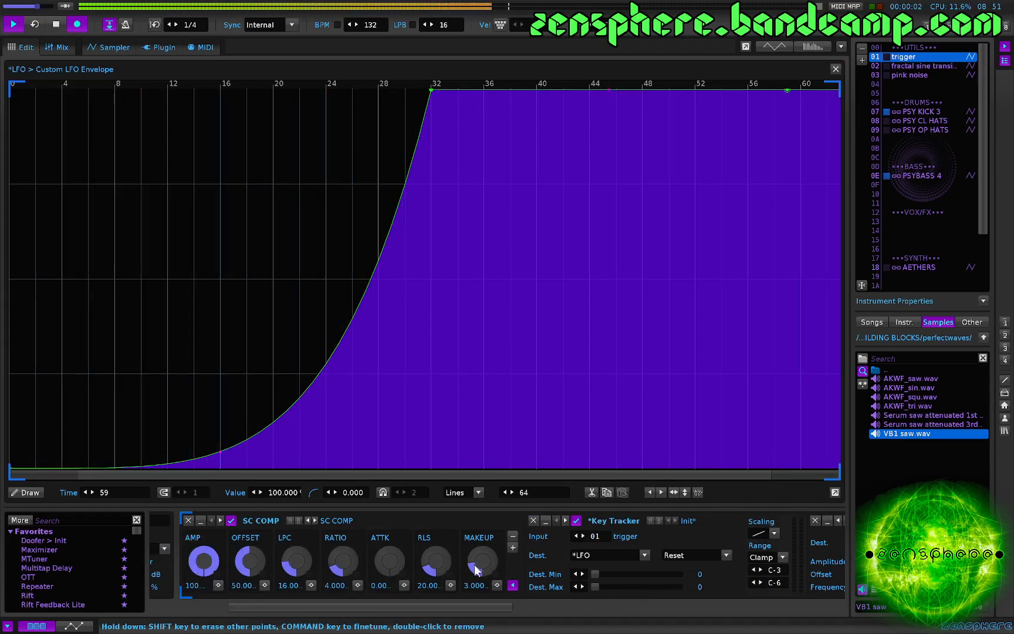
pyautogui.moveTo(478, 573); pyautogui.dragTo(479, 561)
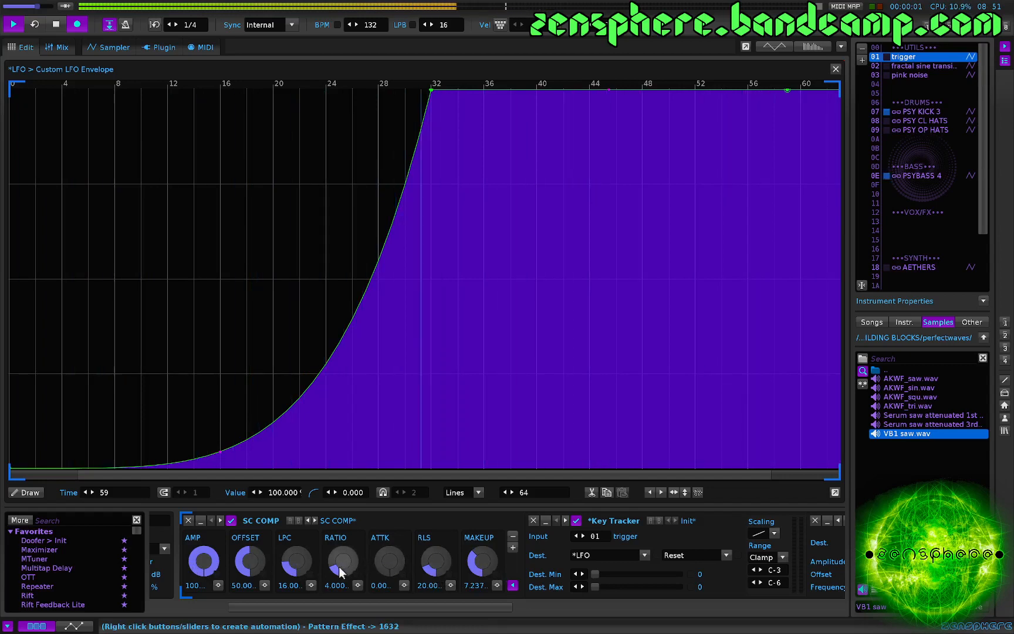
pyautogui.moveTo(342, 572)
pyautogui.mouseDown()
pyautogui.moveTo(342, 558)
pyautogui.moveTo(342, 581)
pyautogui.moveTo(343, 569)
pyautogui.mouseUp()
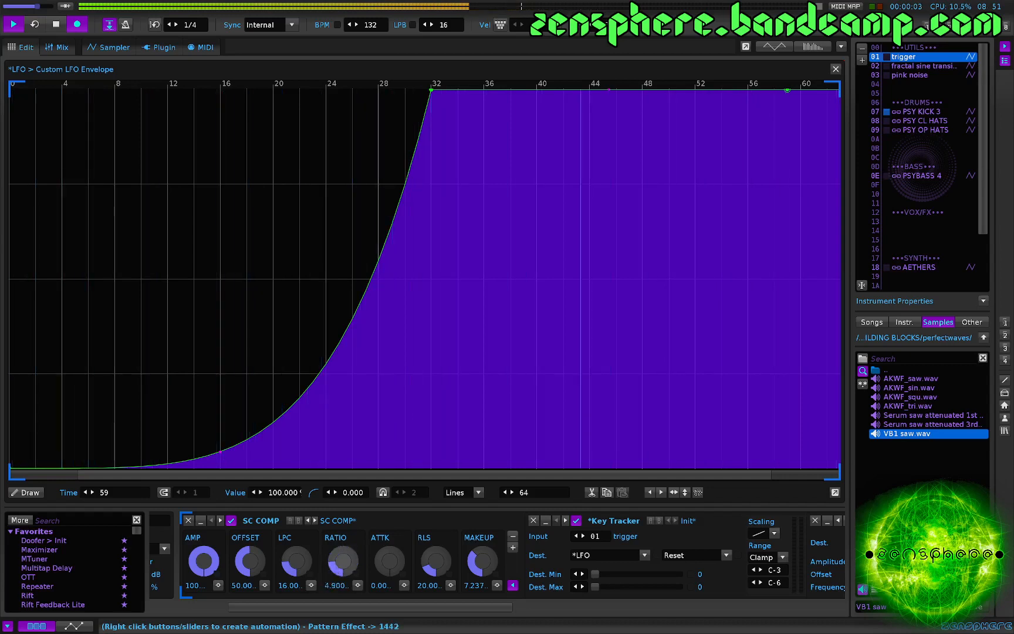
# Step: Set the SC COMP Doofer's LPC to 19.80 and its OFFSET to 34.40%
pyautogui.moveTo(264, 559); pyautogui.dragTo(265, 566)
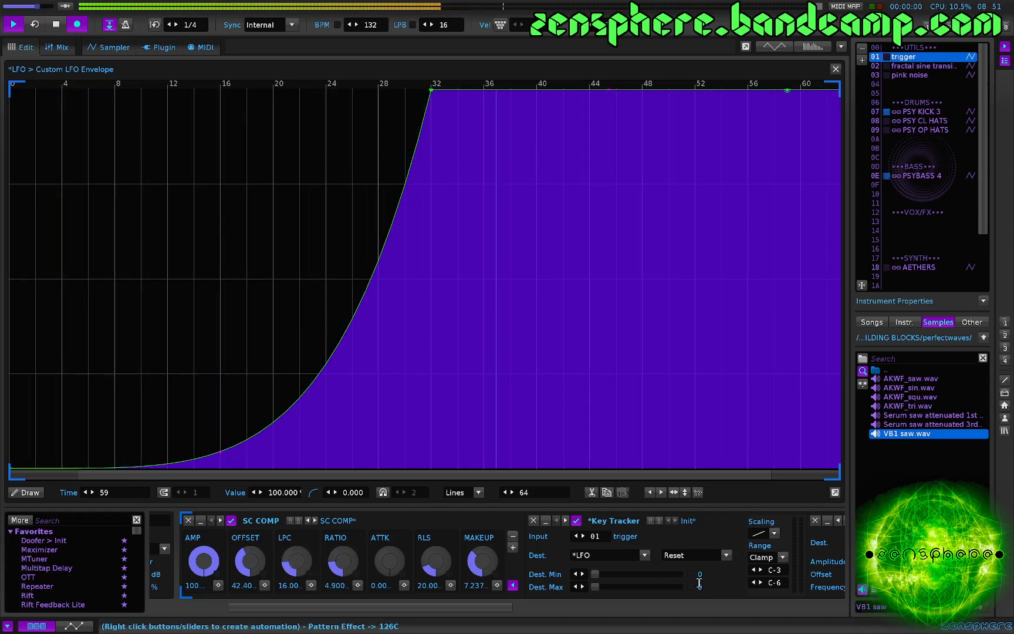
pyautogui.moveTo(302, 564)
pyautogui.mouseDown()
pyautogui.moveTo(302, 546)
pyautogui.moveTo(296, 566)
pyautogui.mouseUp()
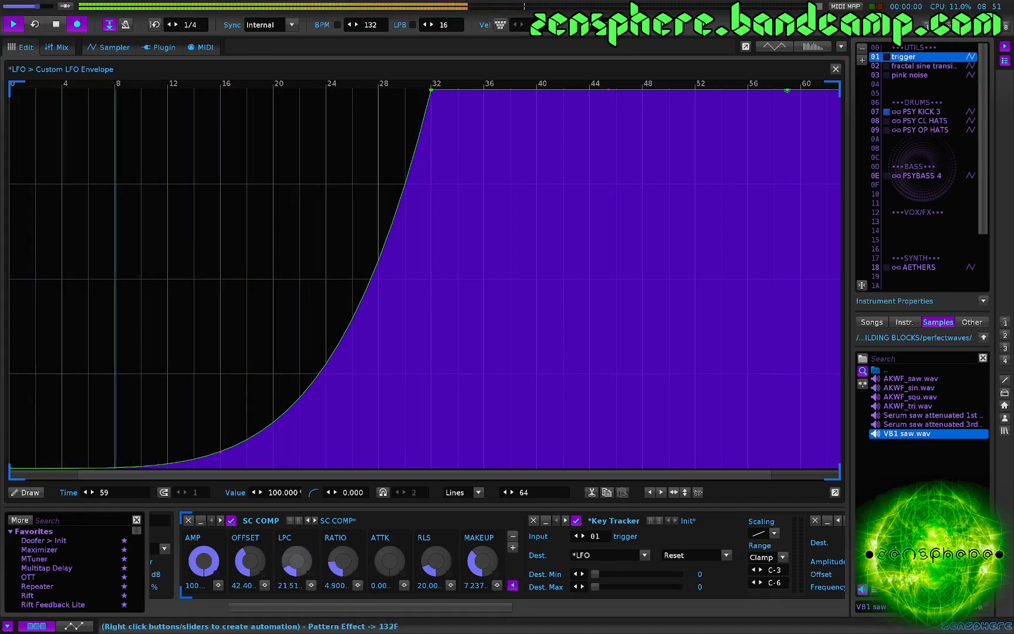
pyautogui.moveTo(297, 562); pyautogui.dragTo(297, 567)
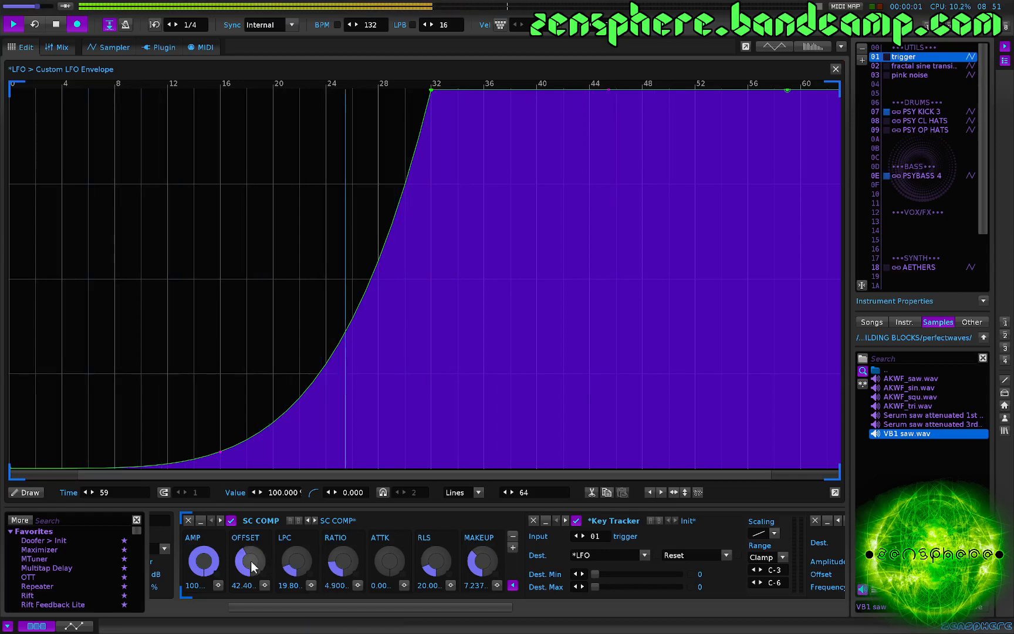
pyautogui.moveTo(251, 567); pyautogui.dragTo(251, 545)
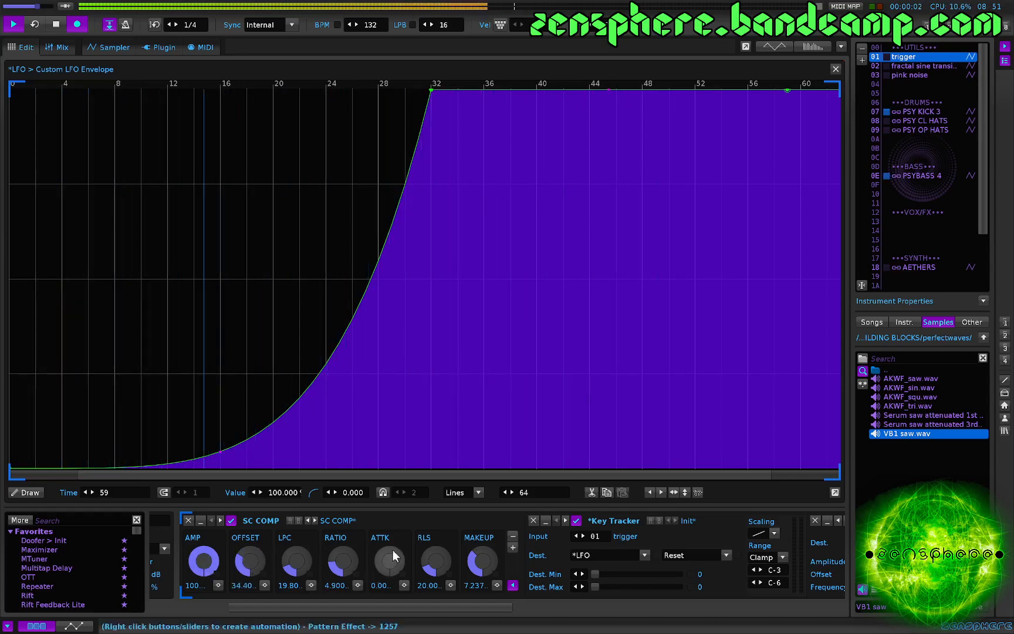
# Step: Close the custom LFO envelope editor and stop playback
pyautogui.hscroll(5, 389, 550)
pyautogui.hscroll(-5, 383, 550)
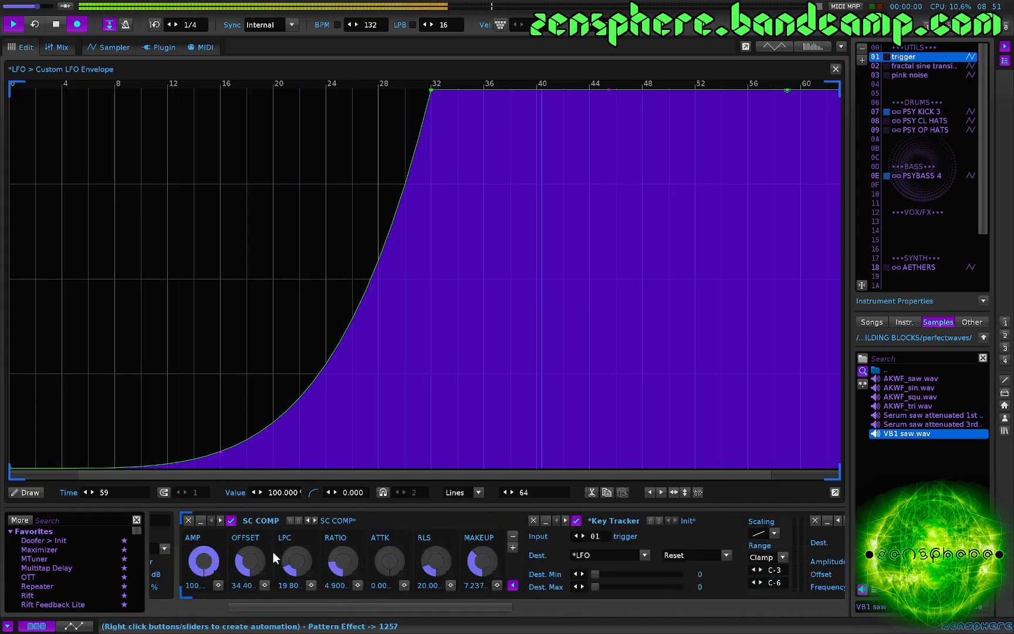
pyautogui.click(836, 68)
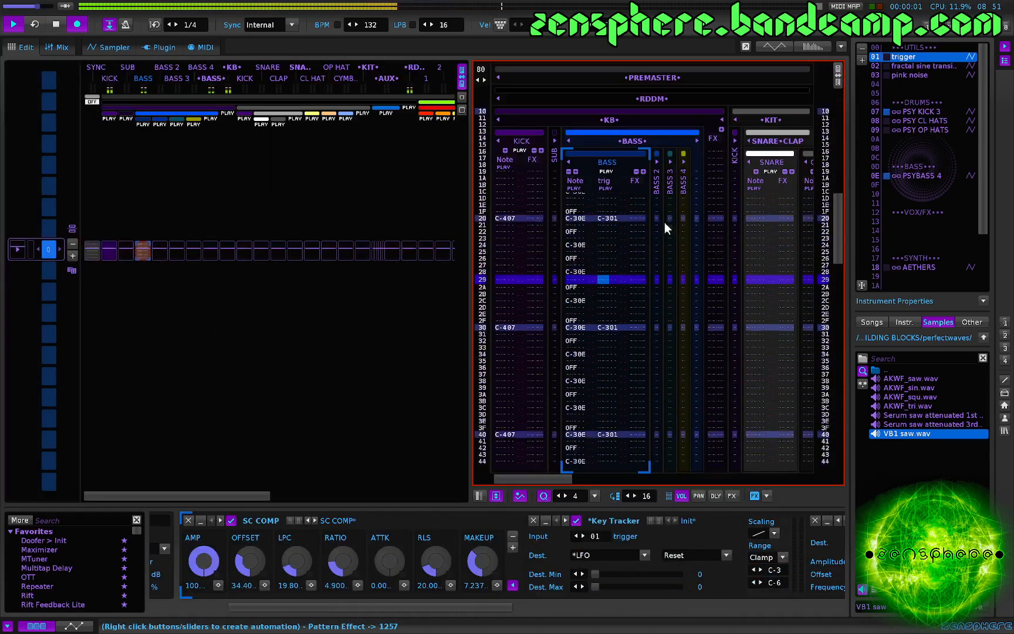
pyautogui.press('space')
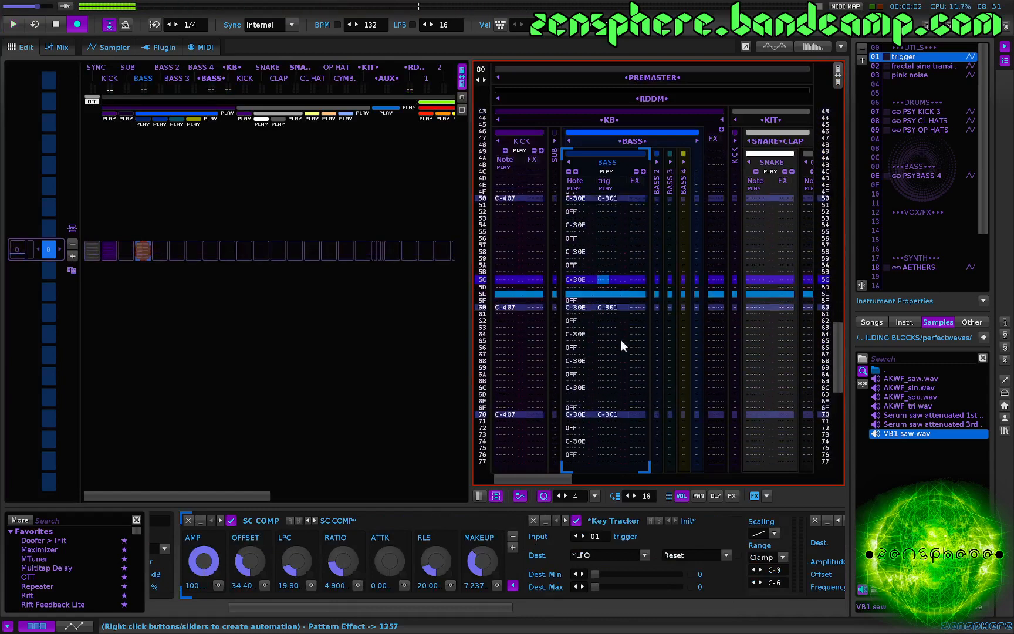
# Step: Add C-3 trigger notes at lines 38 and 44 in the BASS track's trig column and play the pattern
pyautogui.scroll(8, 618, 333)
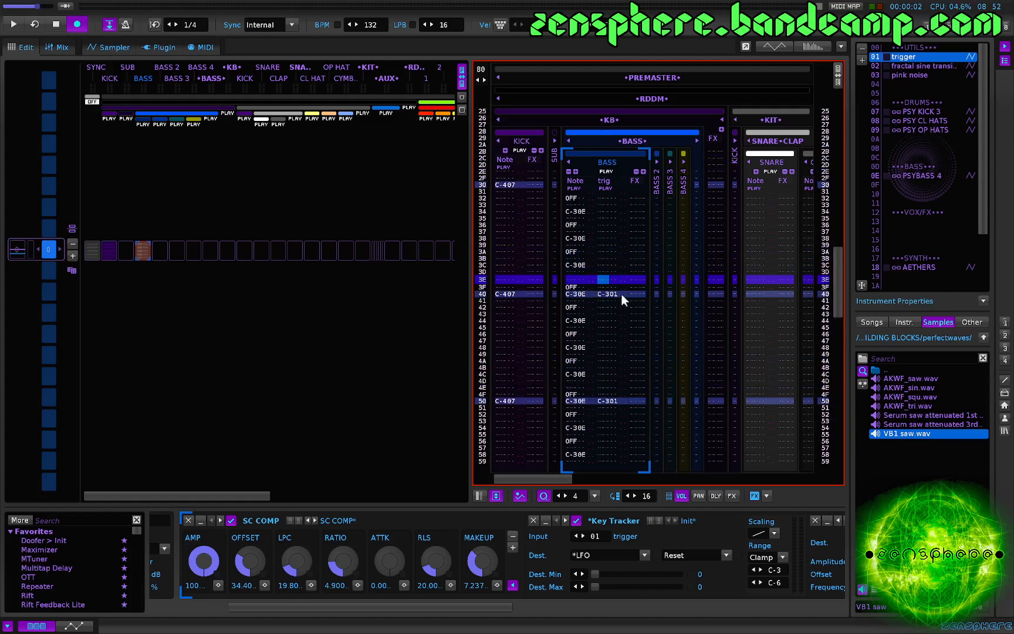
pyautogui.scroll(2, 621, 294)
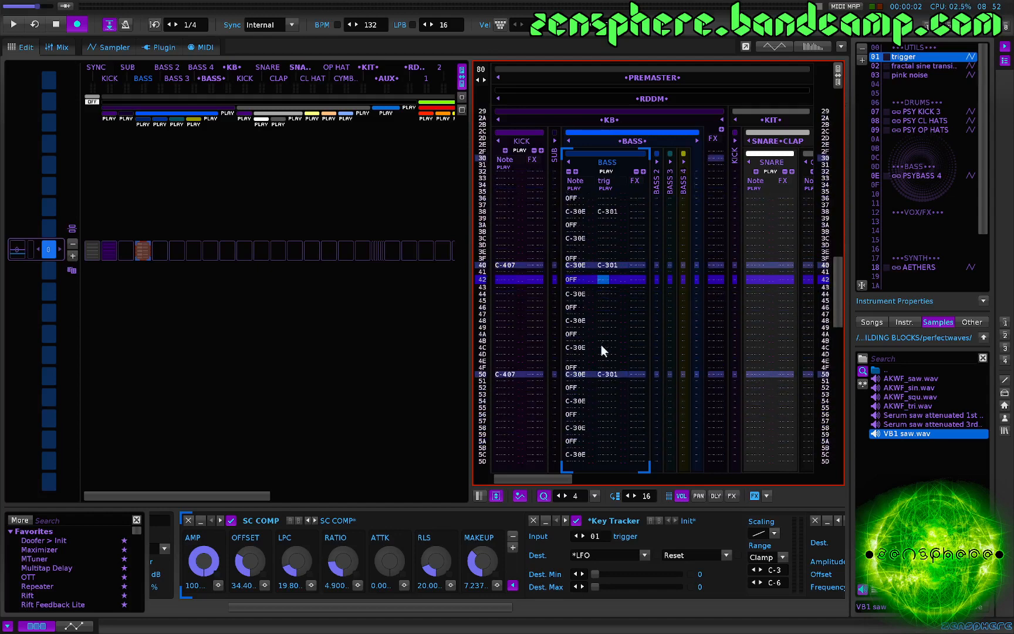
pyautogui.press('space')
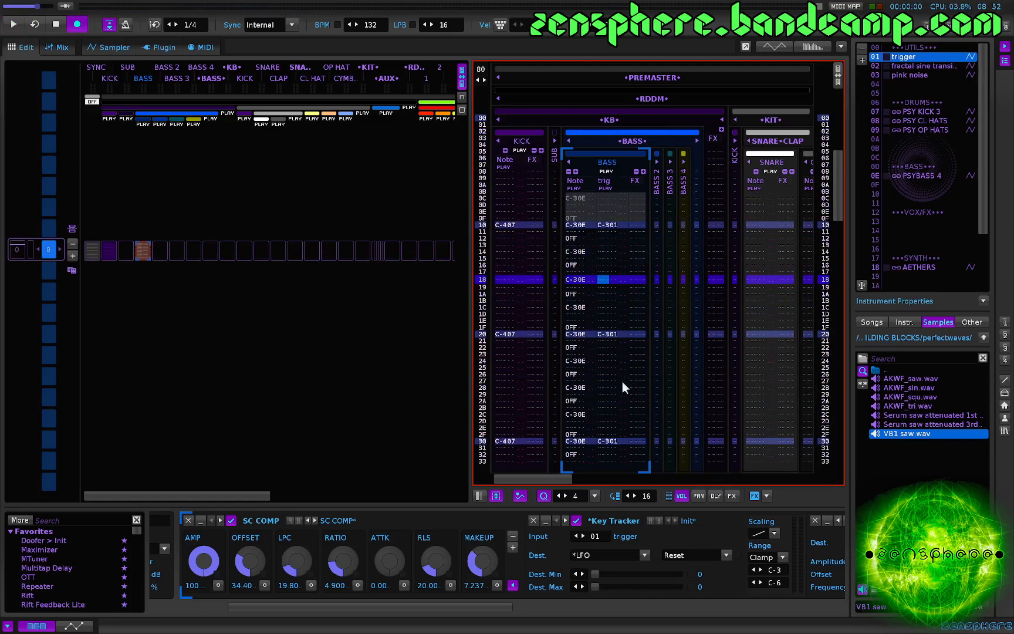
# Step: Set the SC COMP Doofer's LPC to 12.00 and start playback
pyautogui.hscroll(3, 376, 560)
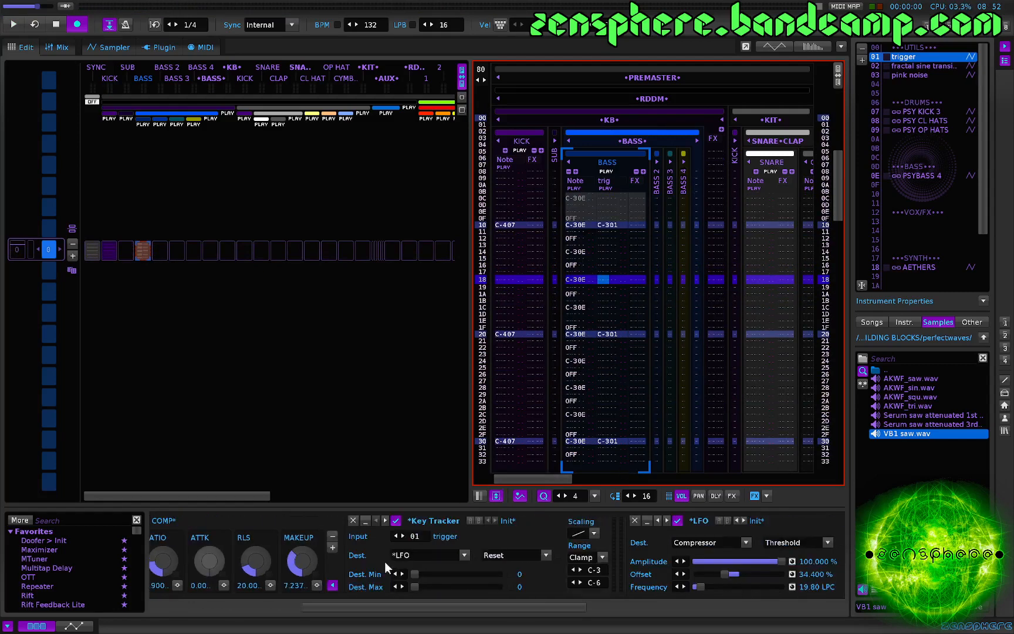
pyautogui.hscroll(3, 384, 563)
pyautogui.hscroll(5, 407, 560)
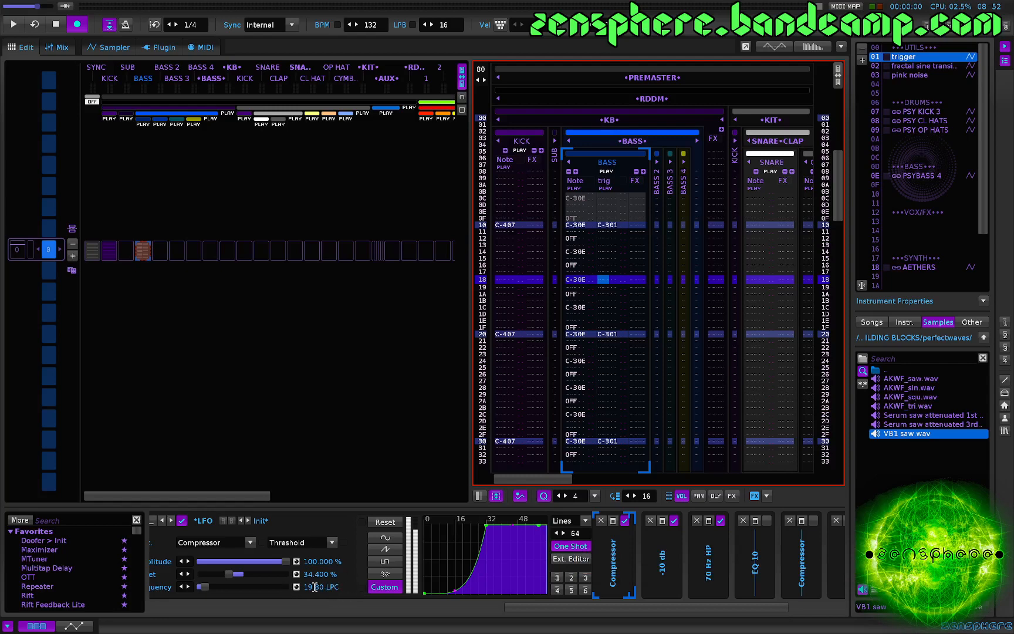
pyautogui.hscroll(-5, 304, 586)
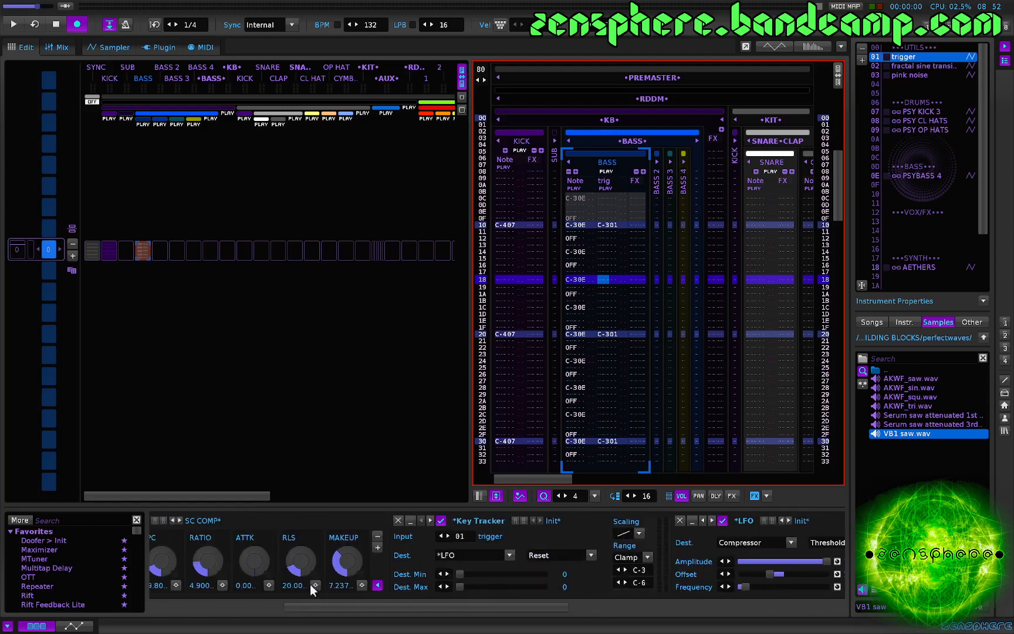
pyautogui.hscroll(-1, 229, 592)
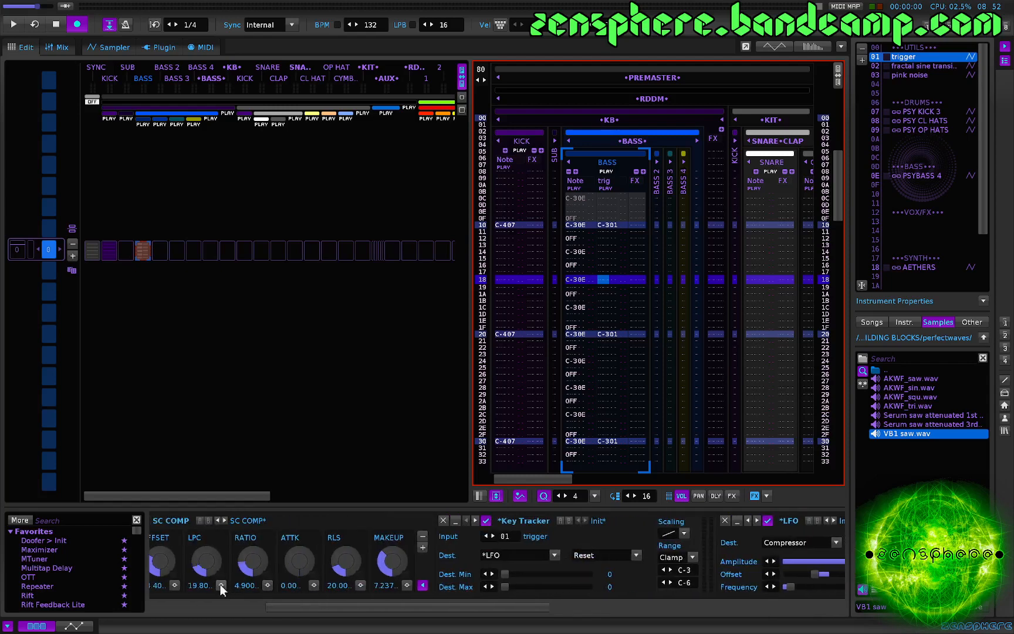
pyautogui.hscroll(-2, 223, 590)
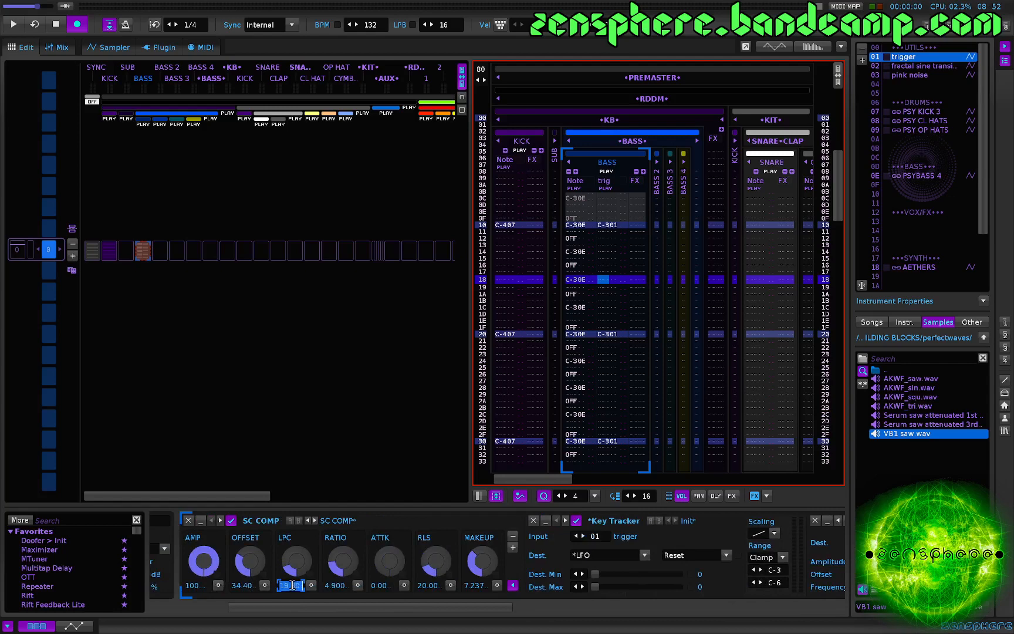
pyautogui.press('Return')
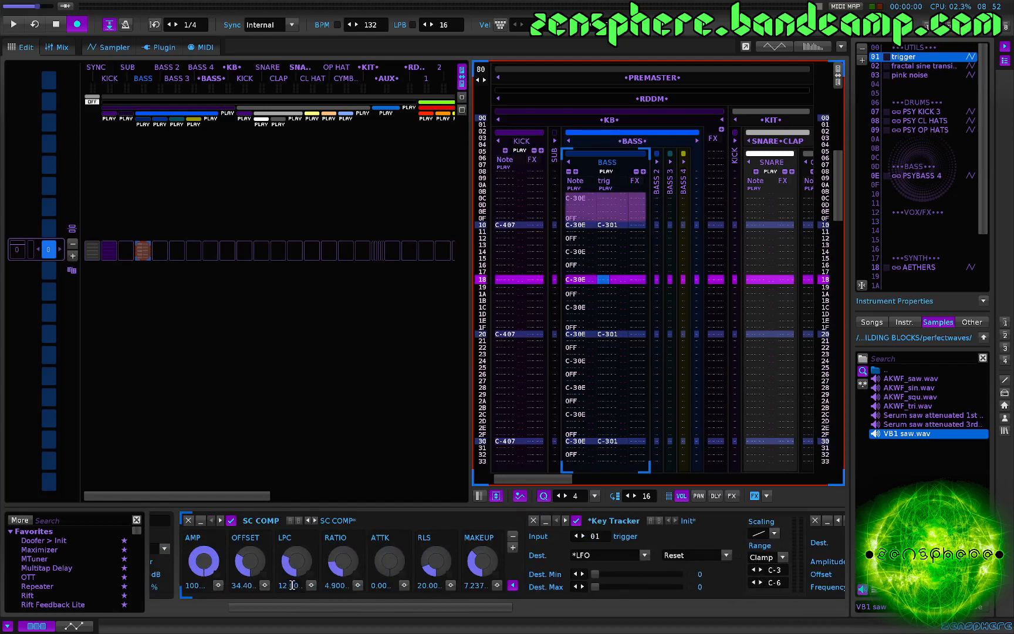
pyautogui.press('space')
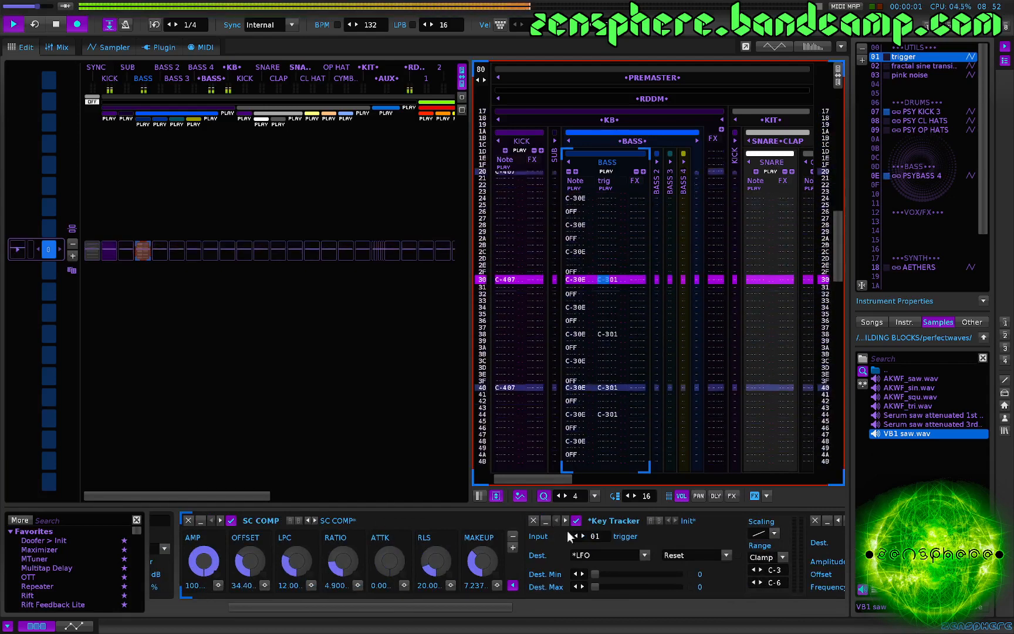
# Step: Turn off One Shot for the *LFO and bend the envelope's rising segment to a nearly straight ramp
pyautogui.hscroll(5, 675, 587)
pyautogui.hscroll(9, 676, 588)
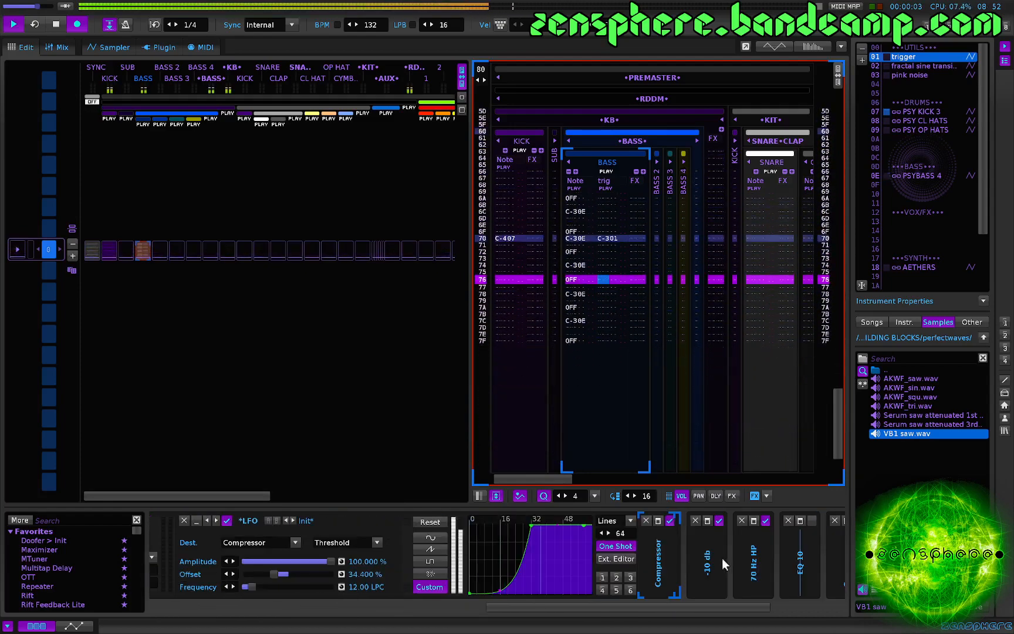
pyautogui.click(626, 549)
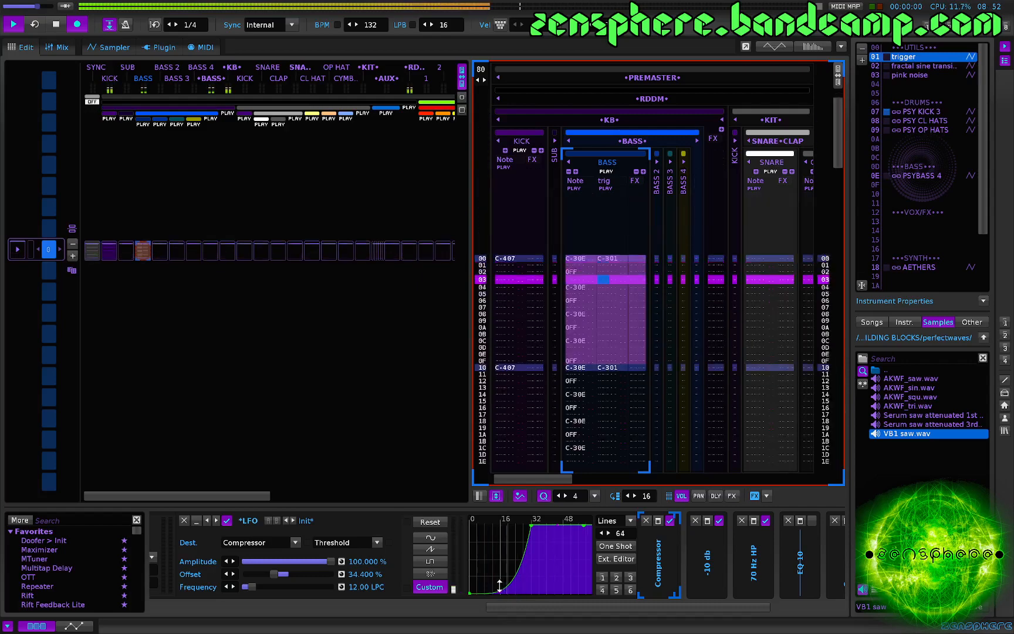
pyautogui.moveTo(499, 589); pyautogui.dragTo(502, 562)
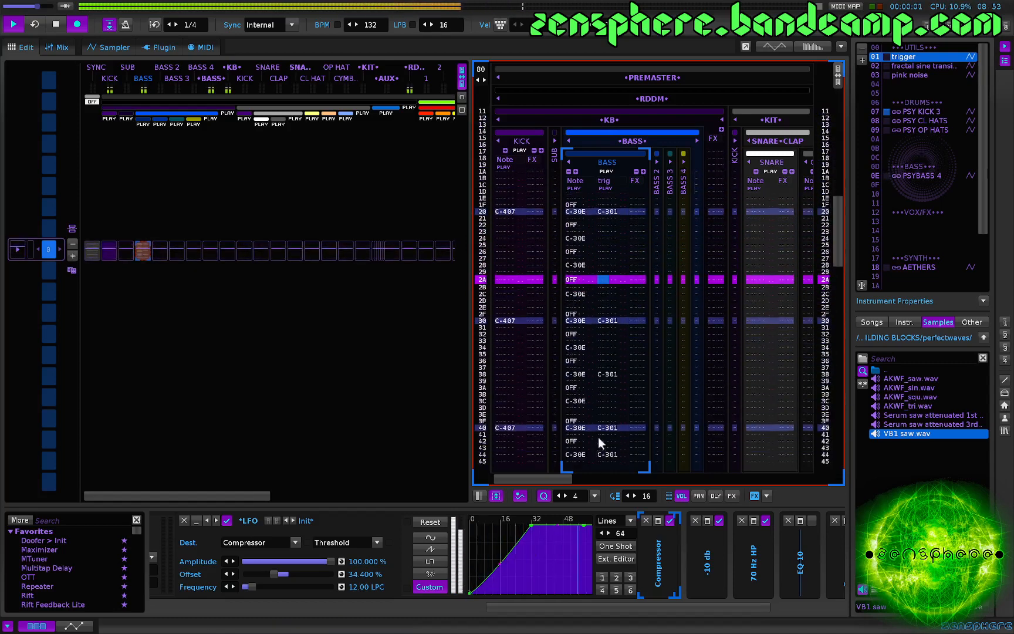
# Step: Turn the BASS track off, stop playback, and move the edit cursor to the OP HAT track's first line
pyautogui.click(609, 174)
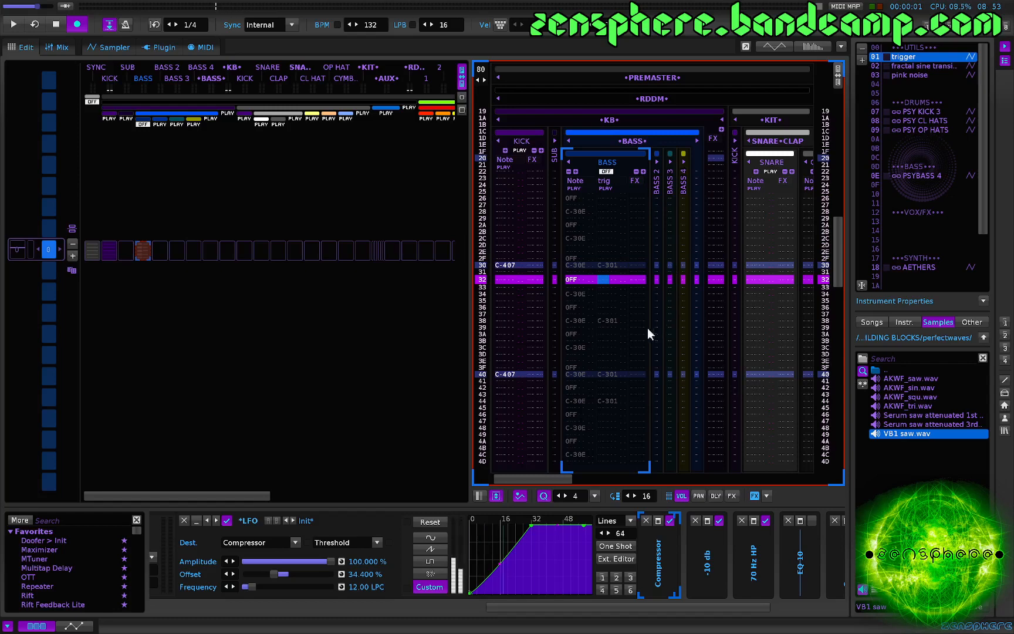
pyautogui.press('Tab')
pyautogui.press('Tab')
pyautogui.press('Tab')
pyautogui.press('Tab')
pyautogui.press('Tab')
pyautogui.press('Tab')
pyautogui.press('Tab')
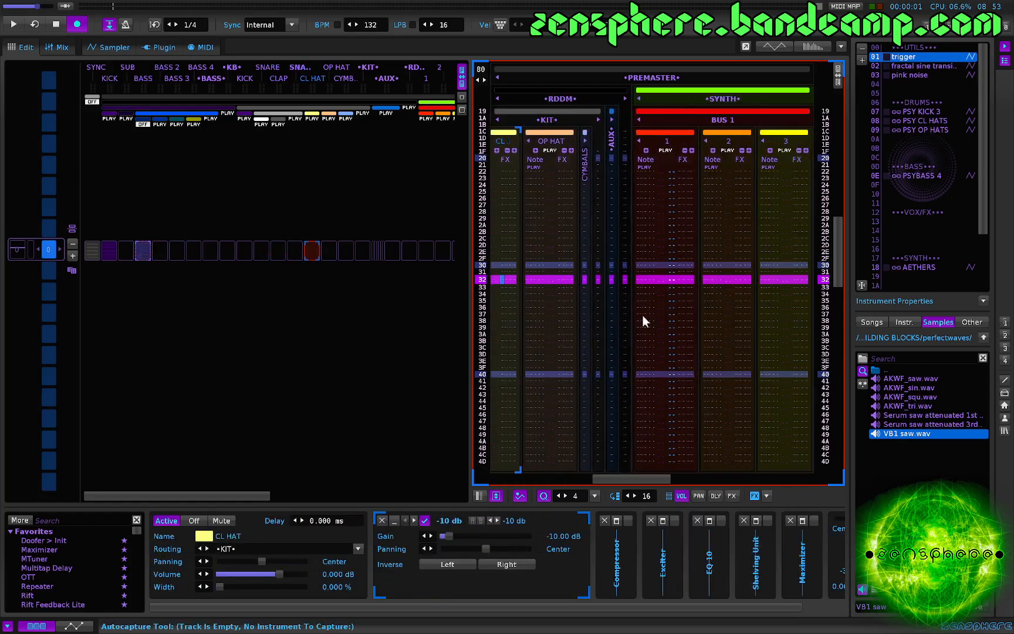
pyautogui.press('Tab')
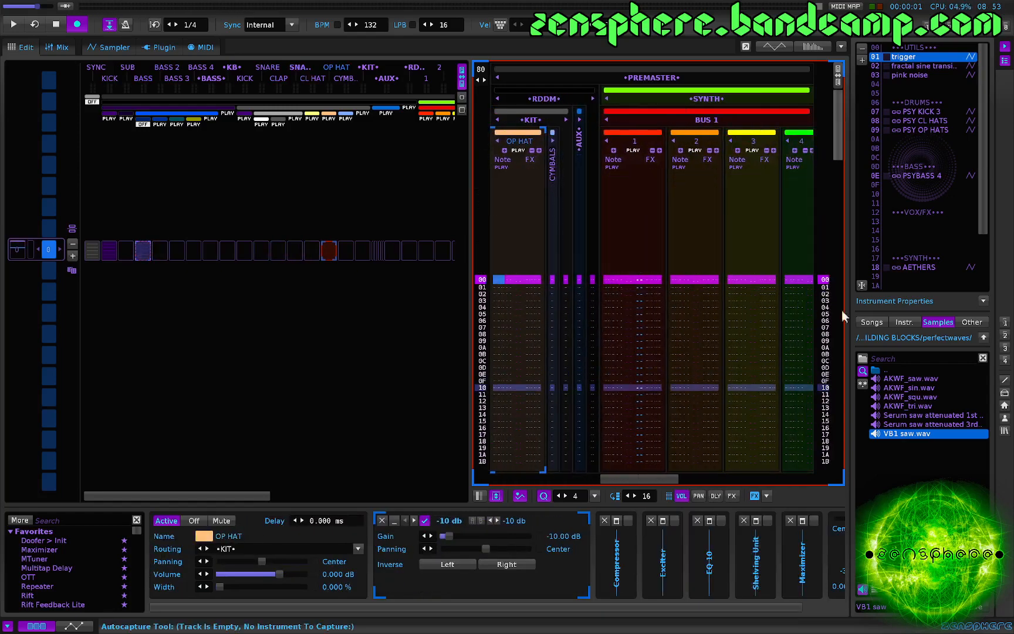
# Step: Enter a C-3 note with the AETHERS instrument at line 00 of synth track 1
pyautogui.click(936, 268)
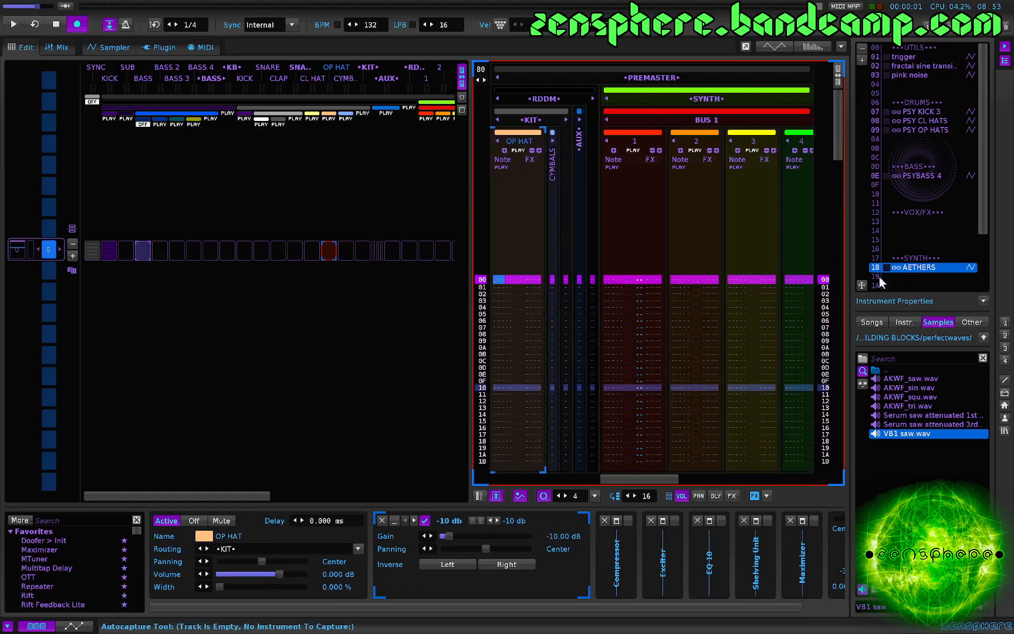
pyautogui.click(611, 280)
pyautogui.press('z')
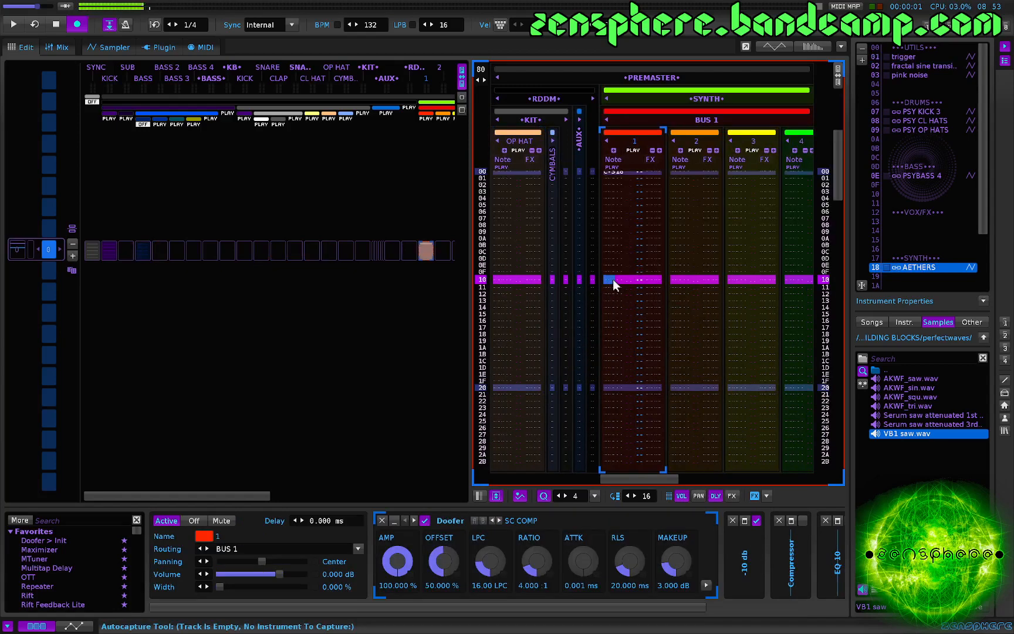
# Step: Add a second note column to synth track 1 and enter C-3 notes with the trigger instrument every 16 lines
pyautogui.press('space')
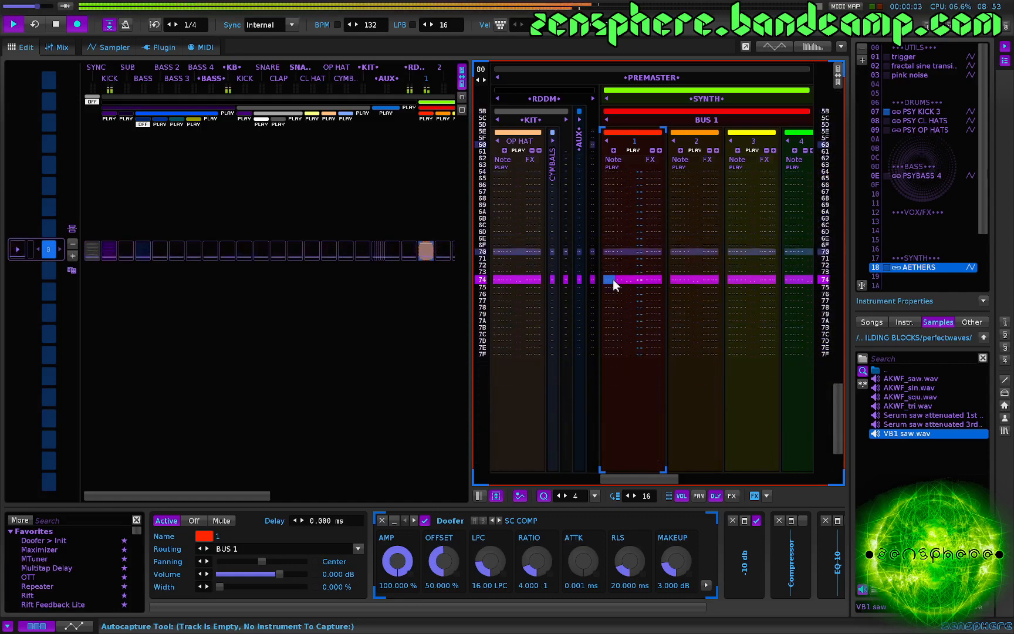
pyautogui.press('space')
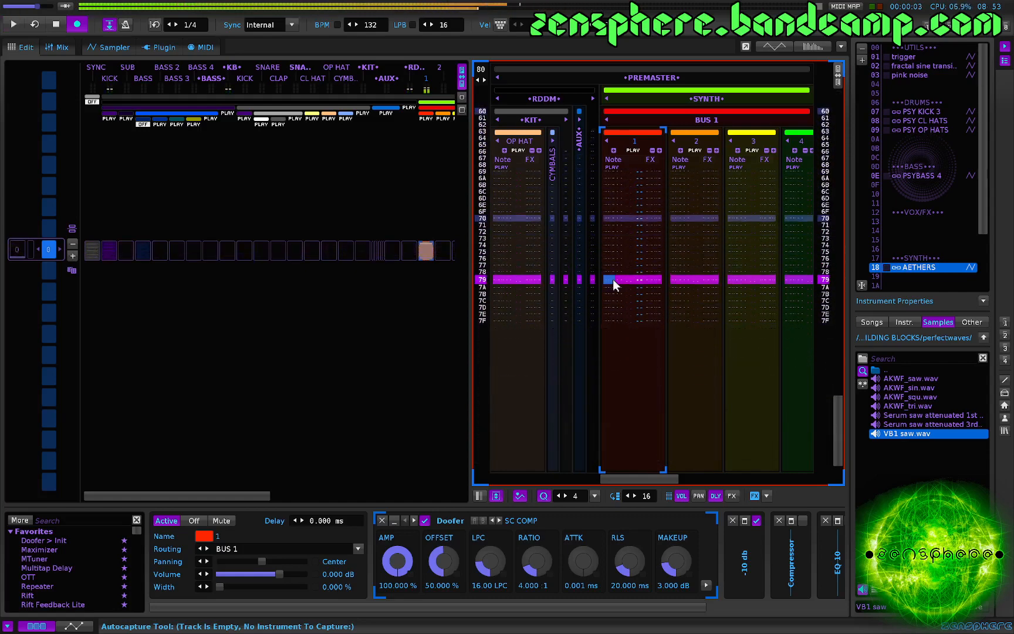
pyautogui.click(613, 151)
pyautogui.scroll(20, 667, 279)
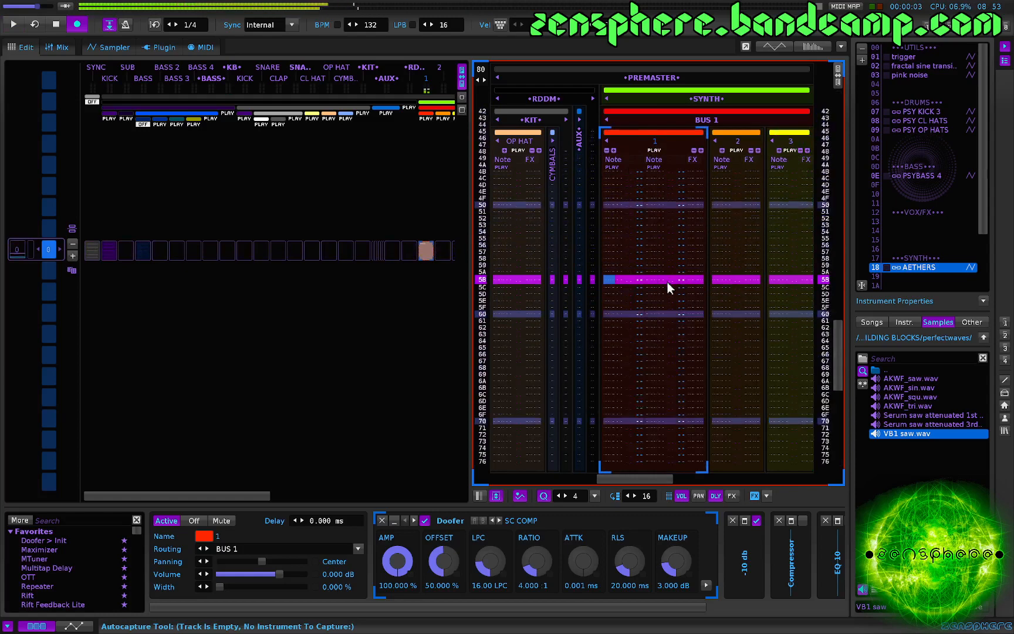
pyautogui.click(655, 281)
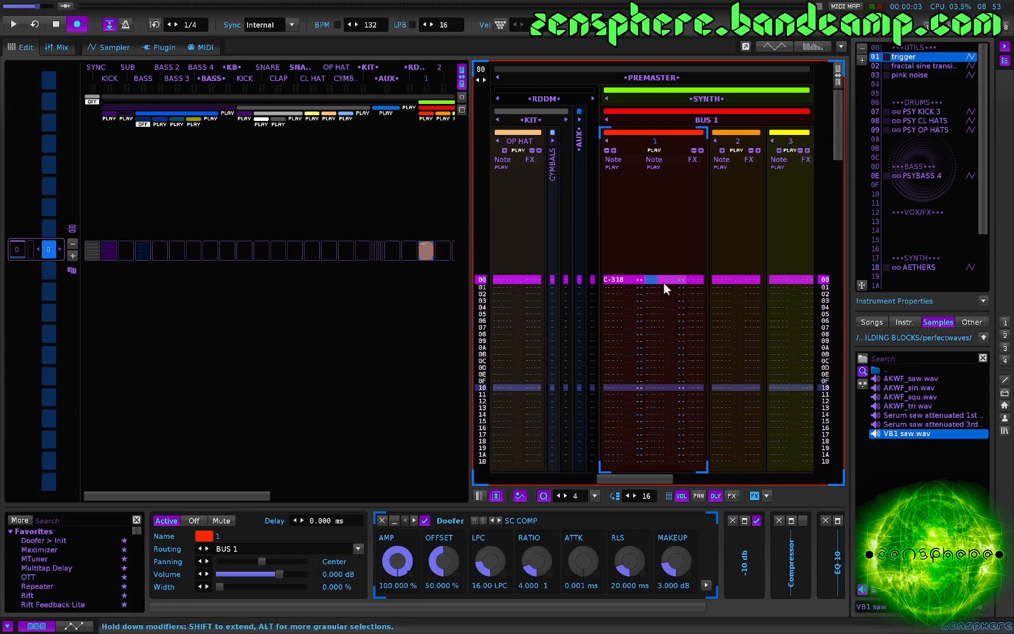
pyautogui.scroll(-20, 664, 283)
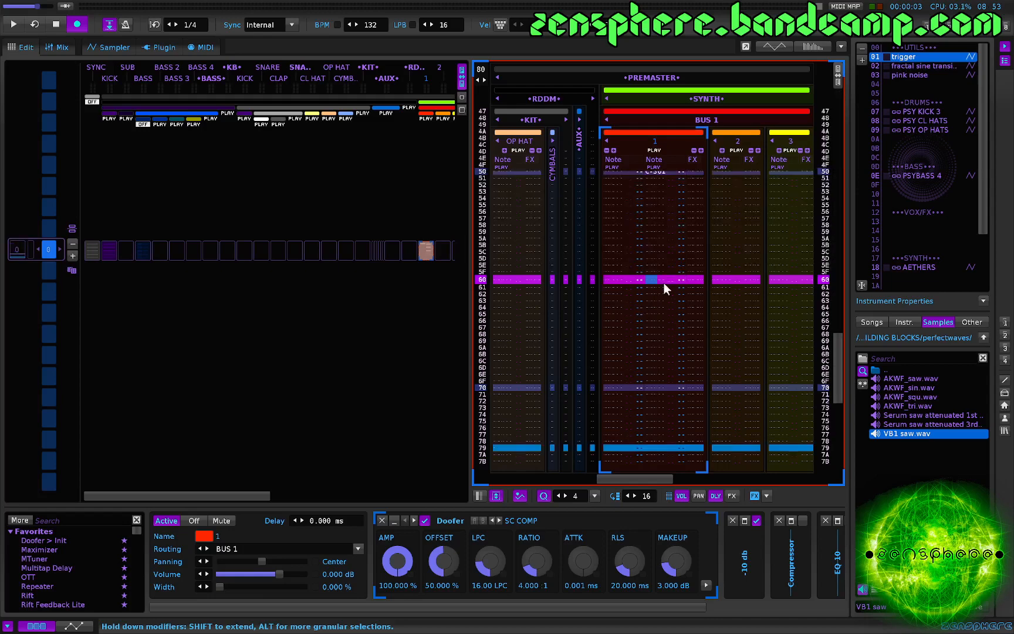
# Step: In the SC COMP Doofer's *LFO custom envelope, move the 100 % peak to time 02 and add a concave decay to 0 % at 42
pyautogui.press('space')
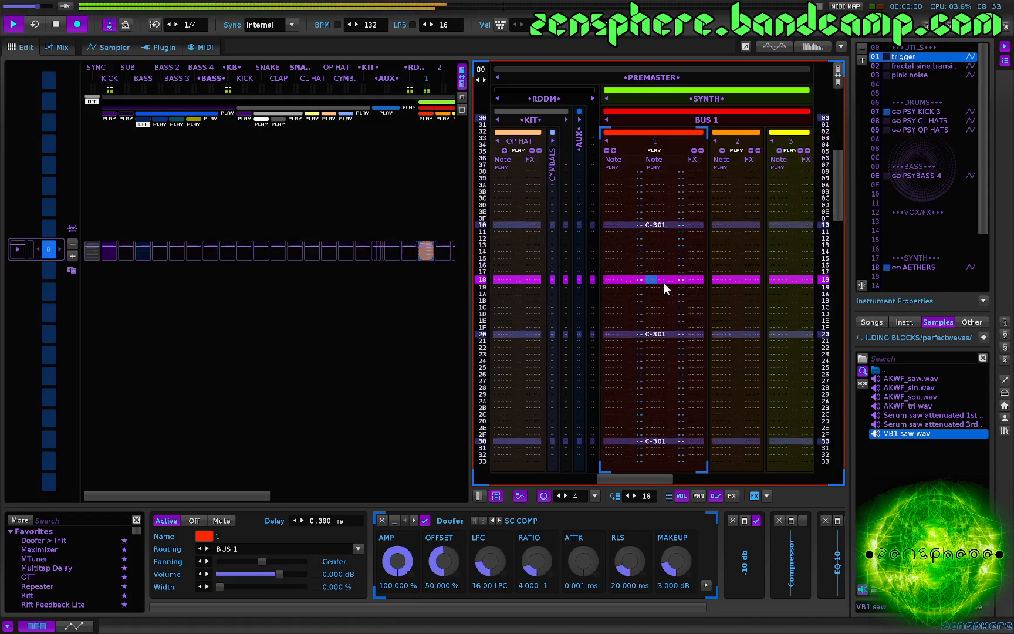
pyautogui.click(707, 586)
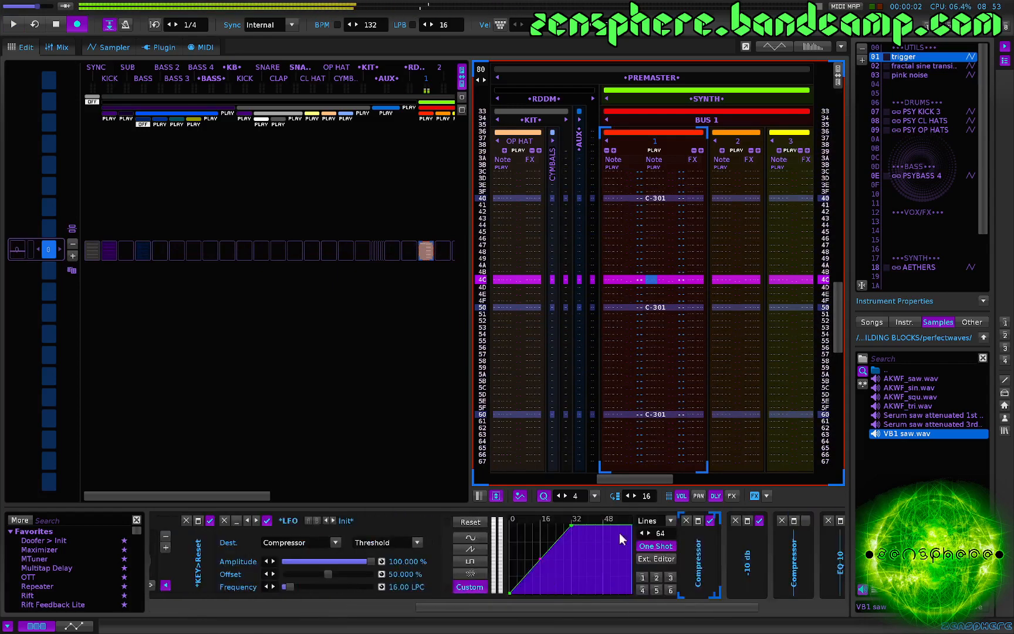
pyautogui.click(657, 558)
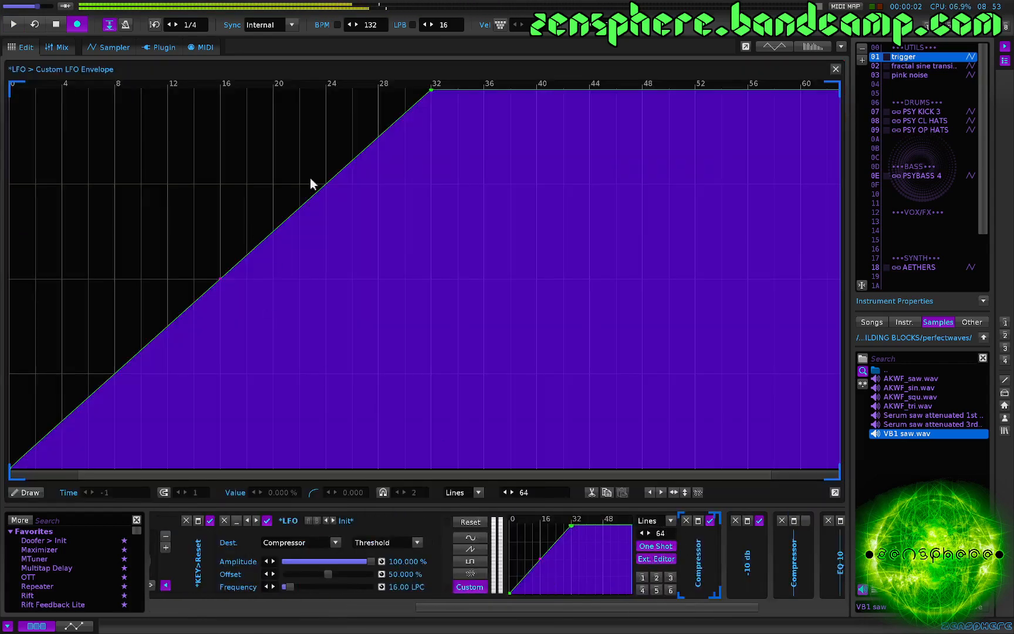
pyautogui.moveTo(432, 92); pyautogui.dragTo(57, 87)
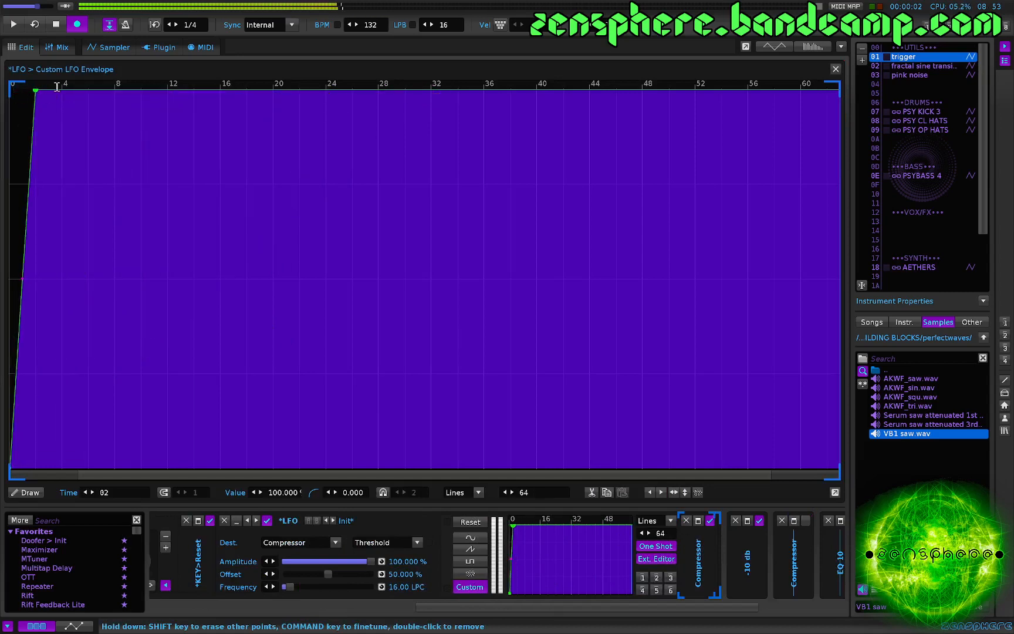
pyautogui.moveTo(581, 406); pyautogui.dragTo(563, 468)
pyautogui.press('space')
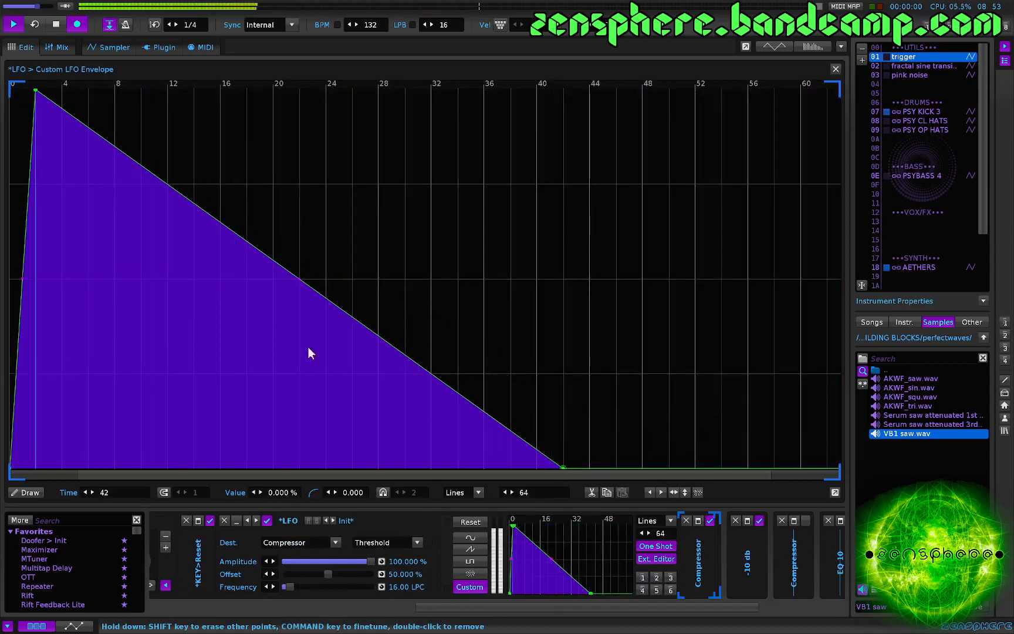
pyautogui.moveTo(299, 279); pyautogui.dragTo(299, 397)
# Step: Add a second envelope spike rising from 0 % at time 30 to 79.182 % at 32 and falling to 0 % at 46
pyautogui.click(433, 220)
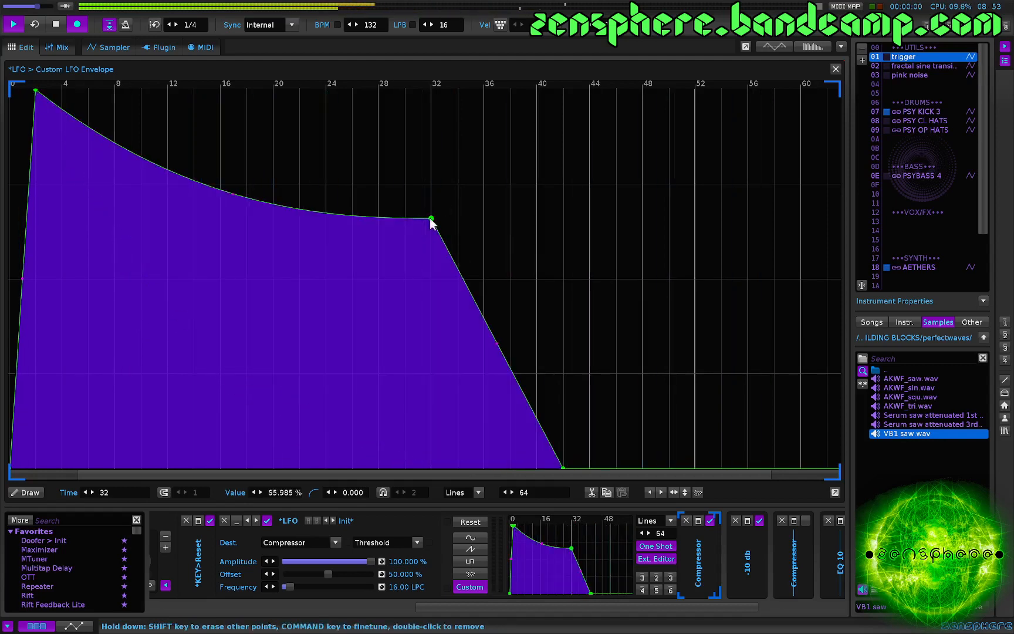
pyautogui.moveTo(401, 381); pyautogui.dragTo(405, 468)
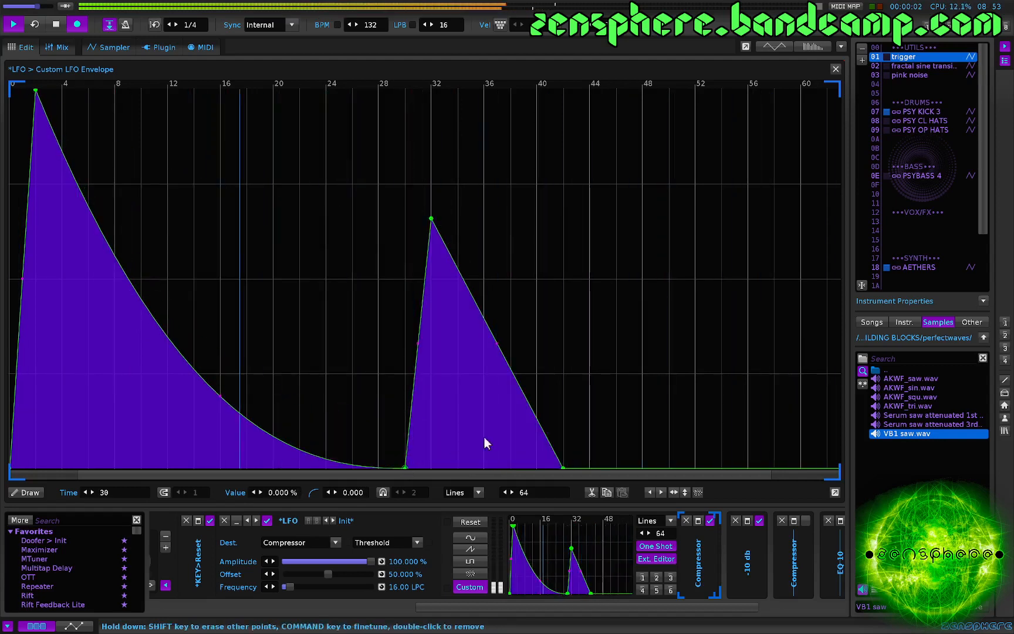
pyautogui.moveTo(562, 469); pyautogui.dragTo(760, 468)
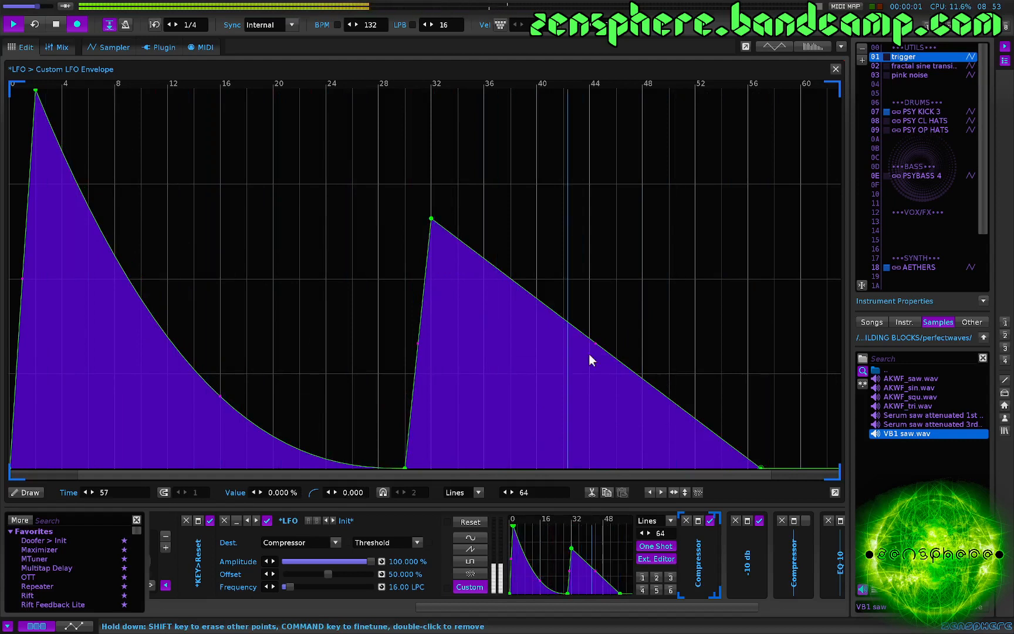
pyautogui.moveTo(591, 337); pyautogui.dragTo(589, 389)
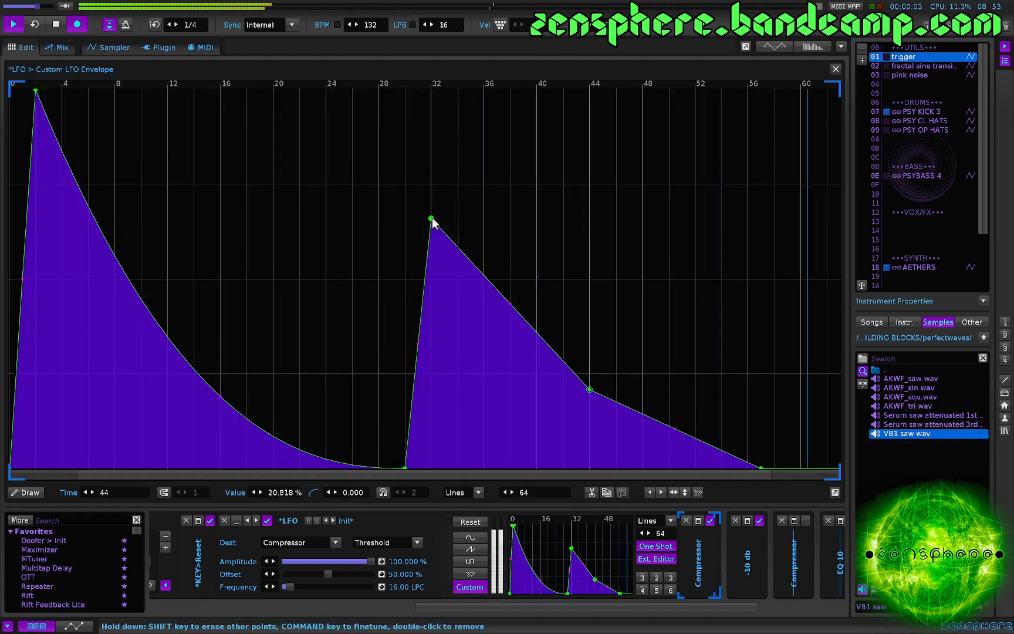
pyautogui.moveTo(433, 221); pyautogui.dragTo(423, 165)
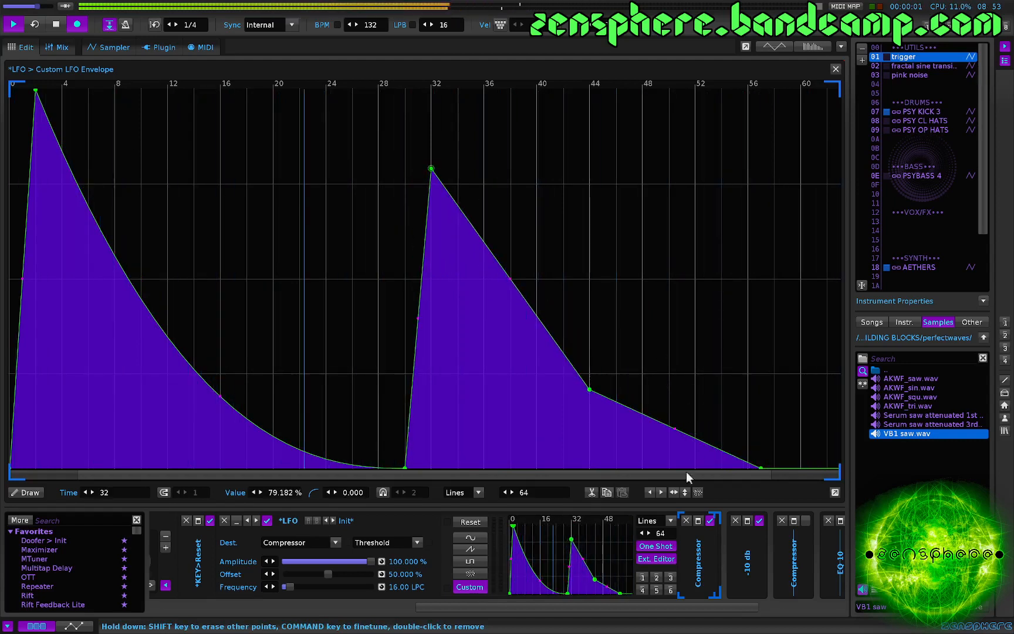
pyautogui.moveTo(590, 389); pyautogui.dragTo(616, 468)
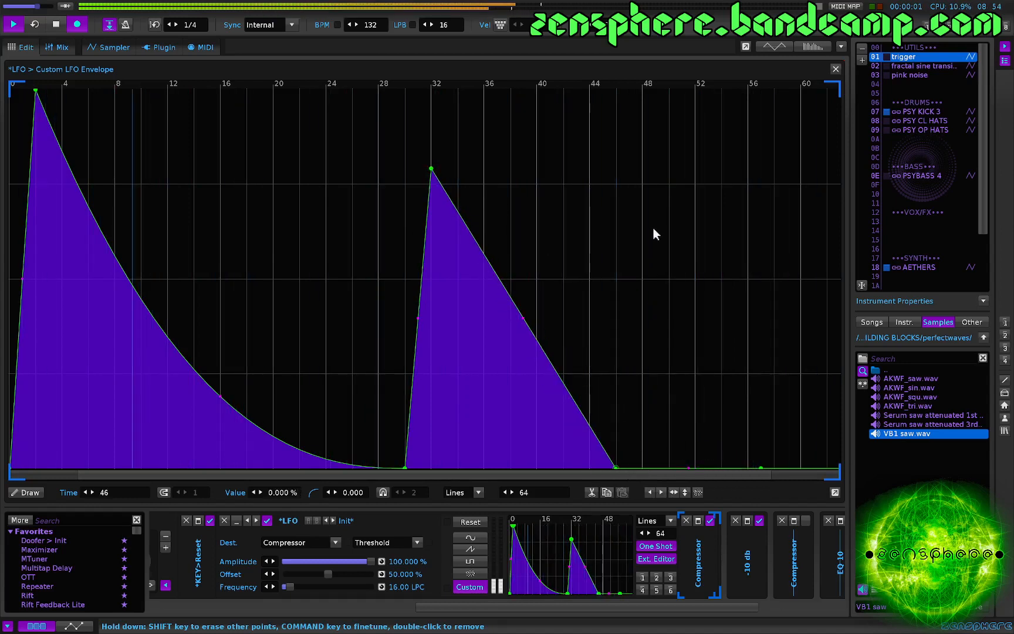
# Step: Add a third spike of 56.506 % at time 48 ending at 63, with curvature 0.139 on its rise and -0.188 on its fall
pyautogui.click(643, 255)
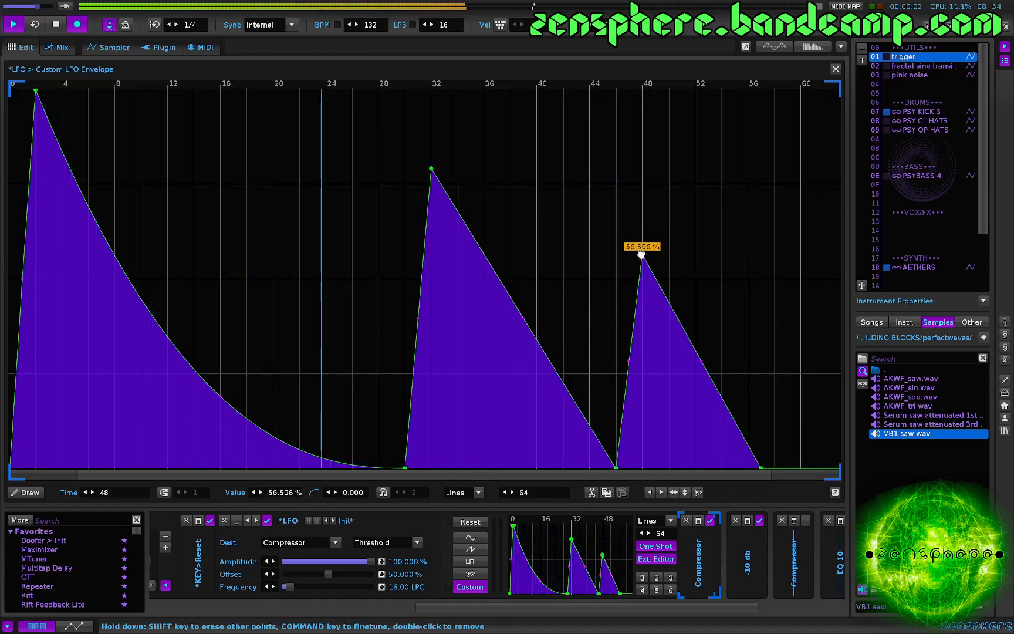
pyautogui.doubleClick(759, 464)
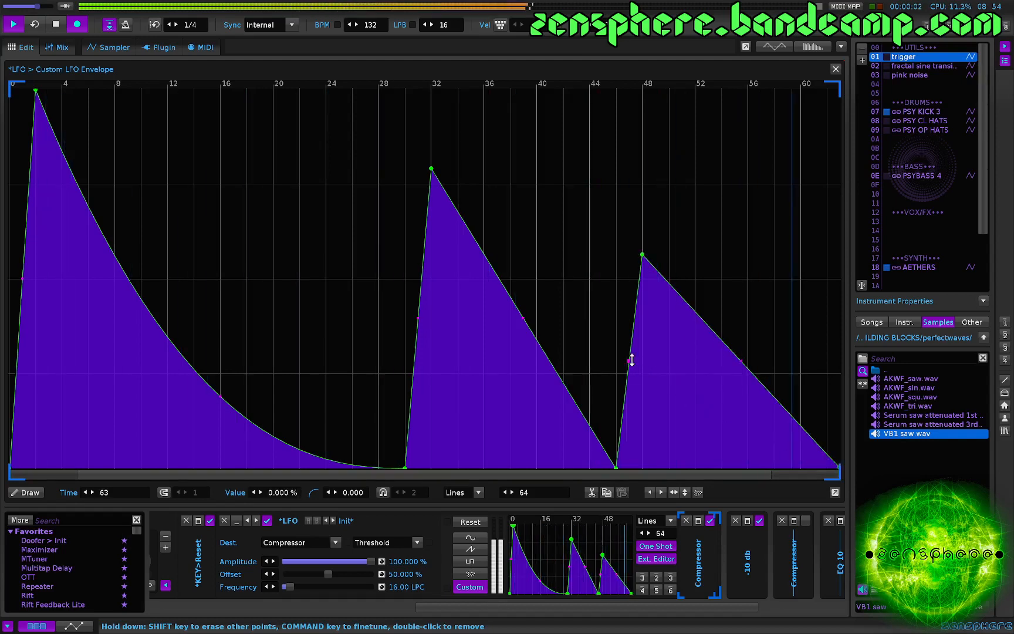
pyautogui.moveTo(629, 360); pyautogui.dragTo(629, 416)
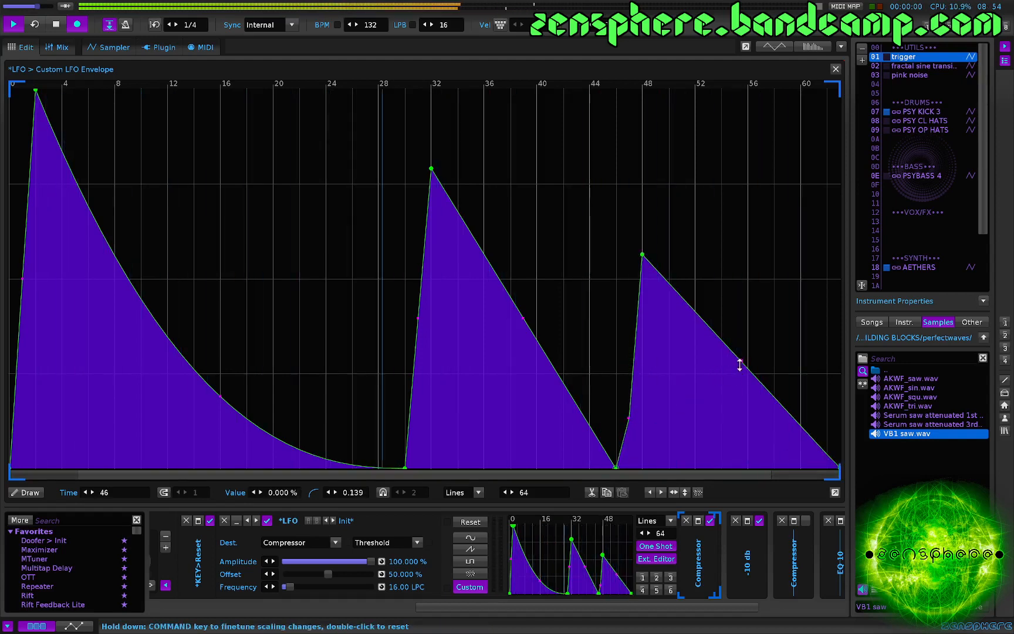
pyautogui.moveTo(741, 361); pyautogui.dragTo(741, 434)
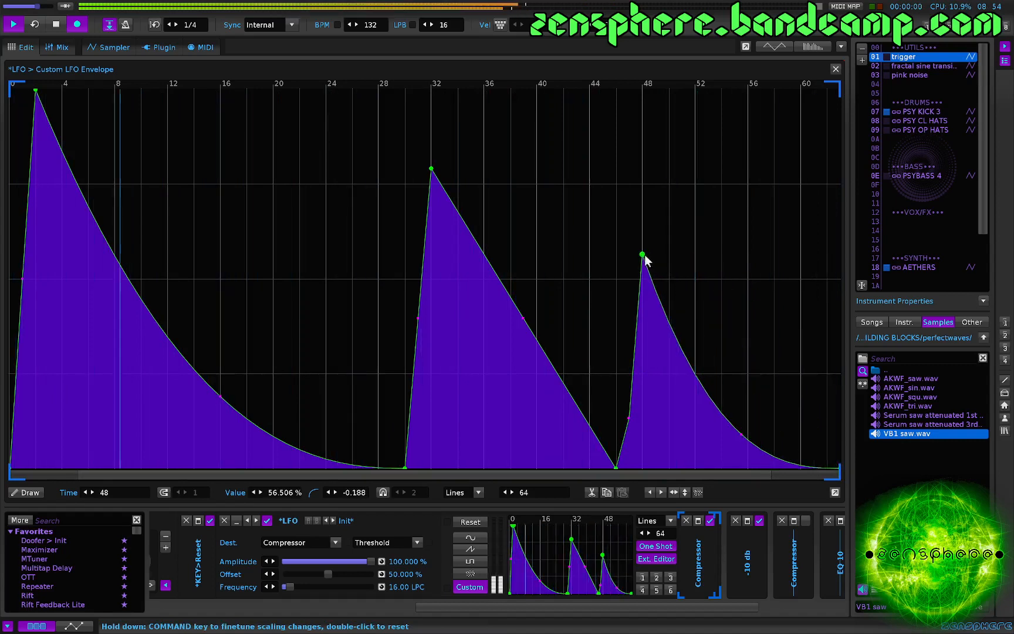
# Step: Raise the third spike to 84.572 % with fall curvature -0.061, and bend the second spike's fall to -0.094
pyautogui.moveTo(644, 257); pyautogui.dragTo(645, 148)
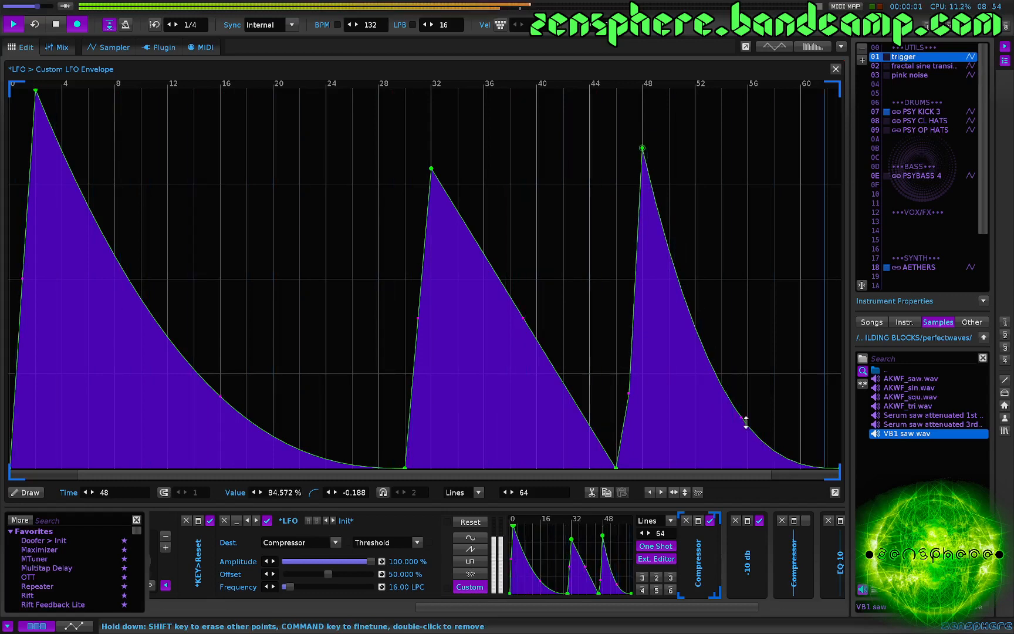
pyautogui.moveTo(746, 422); pyautogui.dragTo(741, 342)
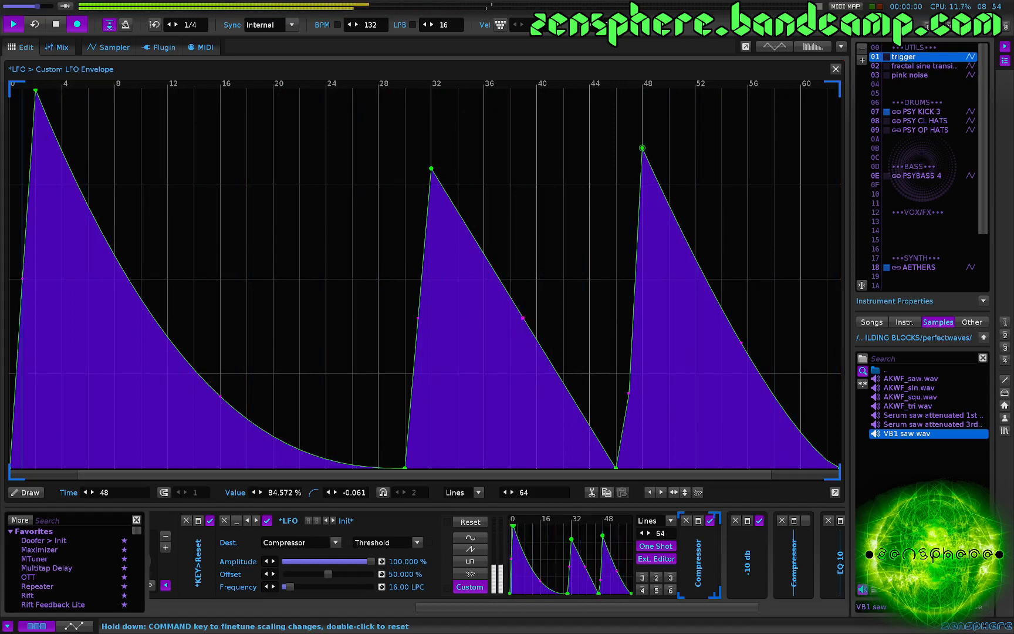
pyautogui.moveTo(523, 317); pyautogui.dragTo(523, 372)
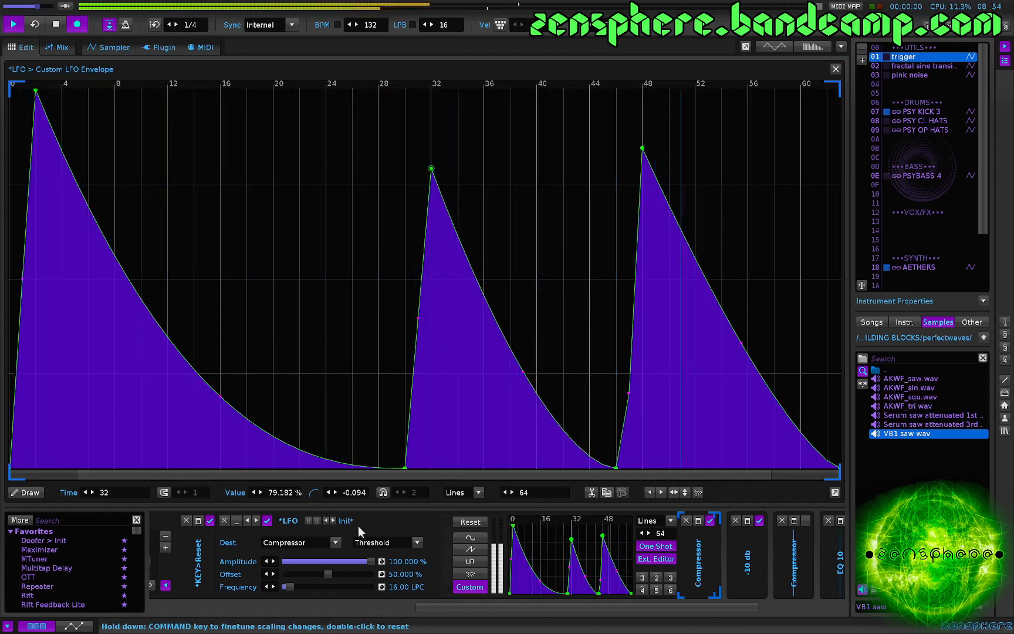
# Step: Set the SC COMP Doofer's MAKEUP to 5.865, RATIO to 5.440 and LPC to 12.00
pyautogui.hscroll(-3, 424, 549)
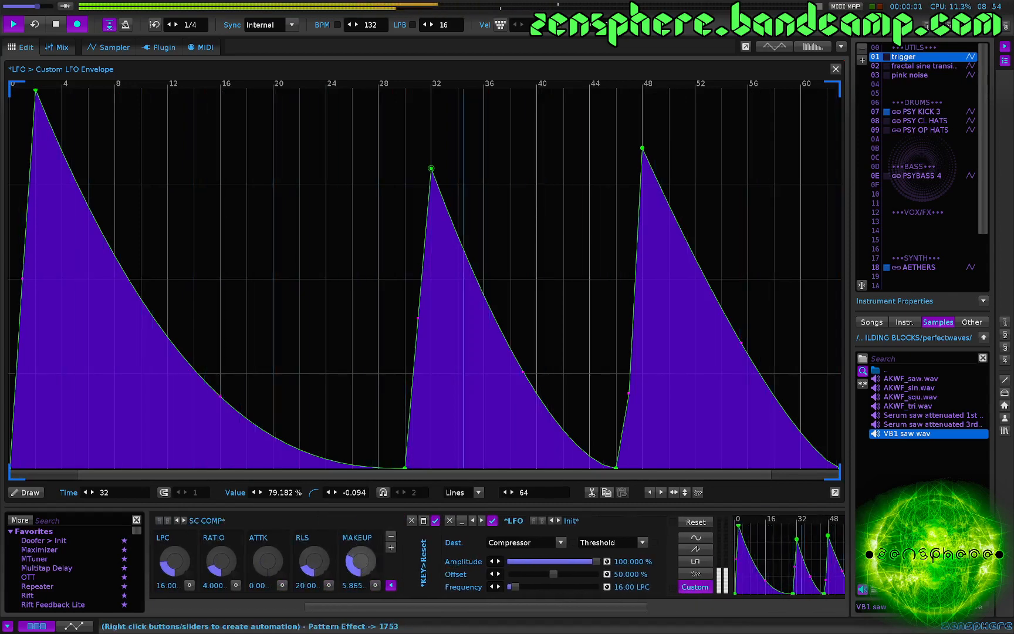
pyautogui.hscroll(-3, 300, 577)
pyautogui.hscroll(-2, 302, 580)
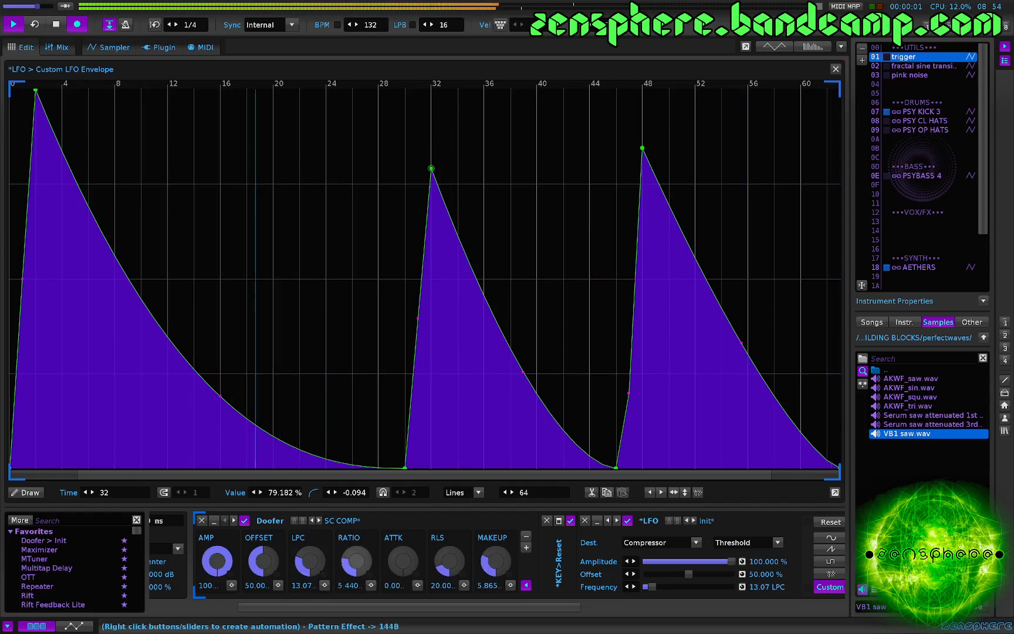
pyautogui.doubleClick(302, 586)
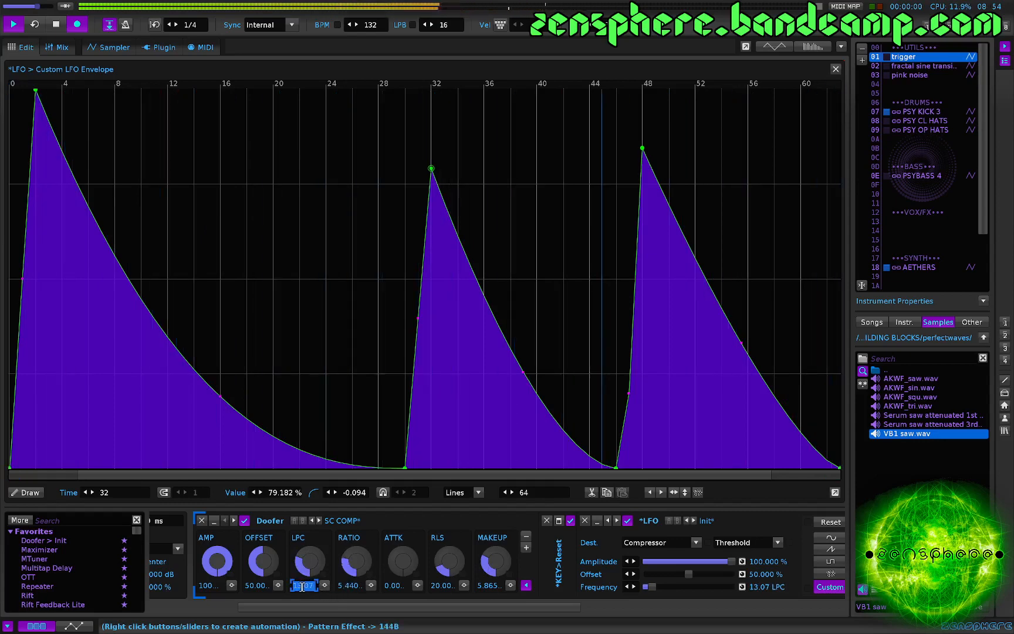
pyautogui.press('Return')
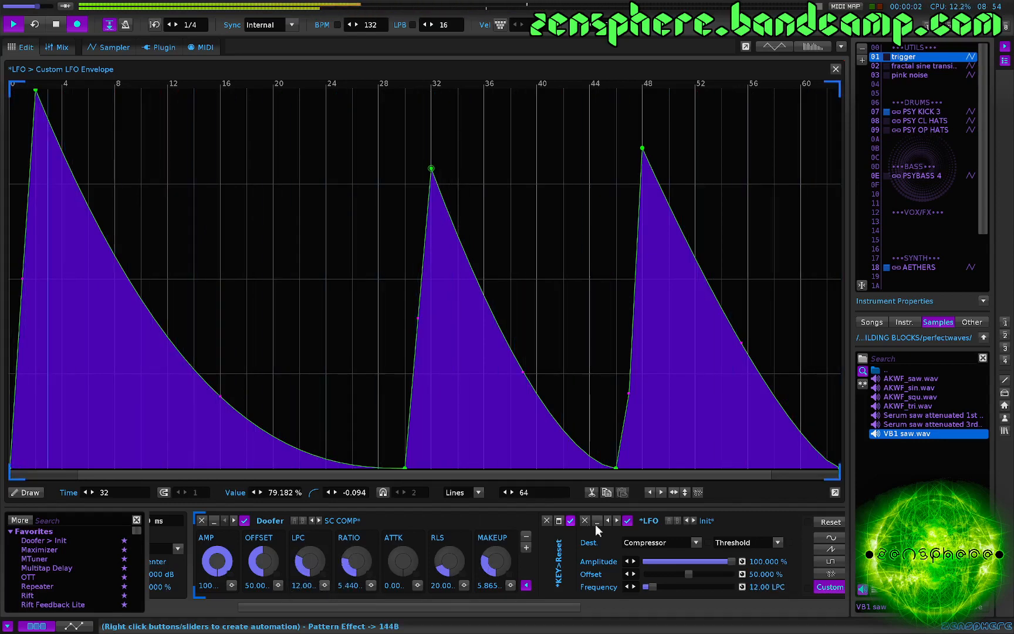
# Step: Turn off One Shot for the *LFO and set the SC COMP Doofer's LPC to 6
pyautogui.click(597, 522)
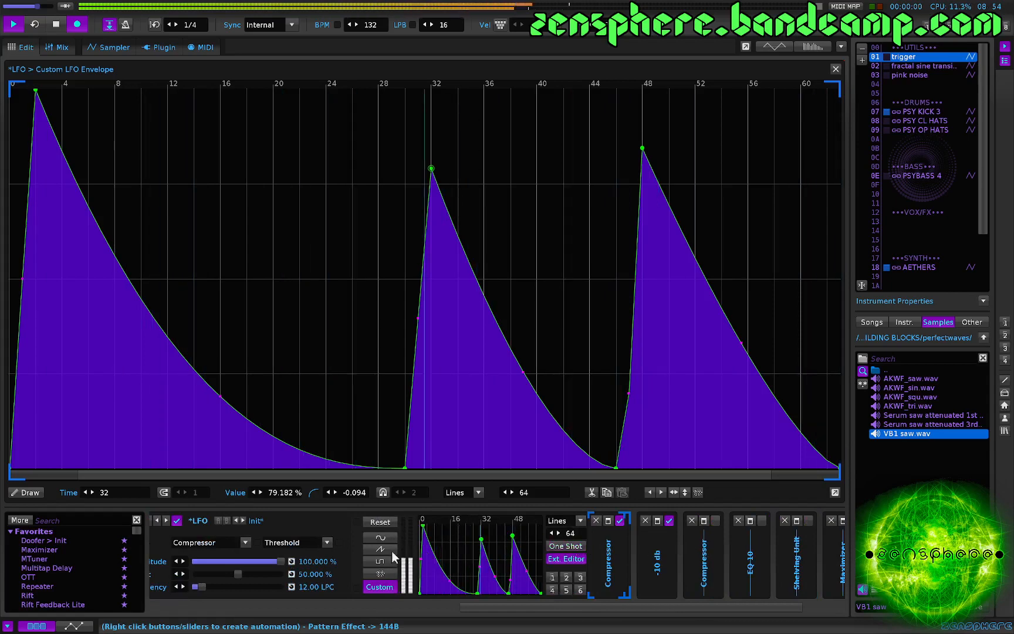
pyautogui.scroll(5, 265, 563)
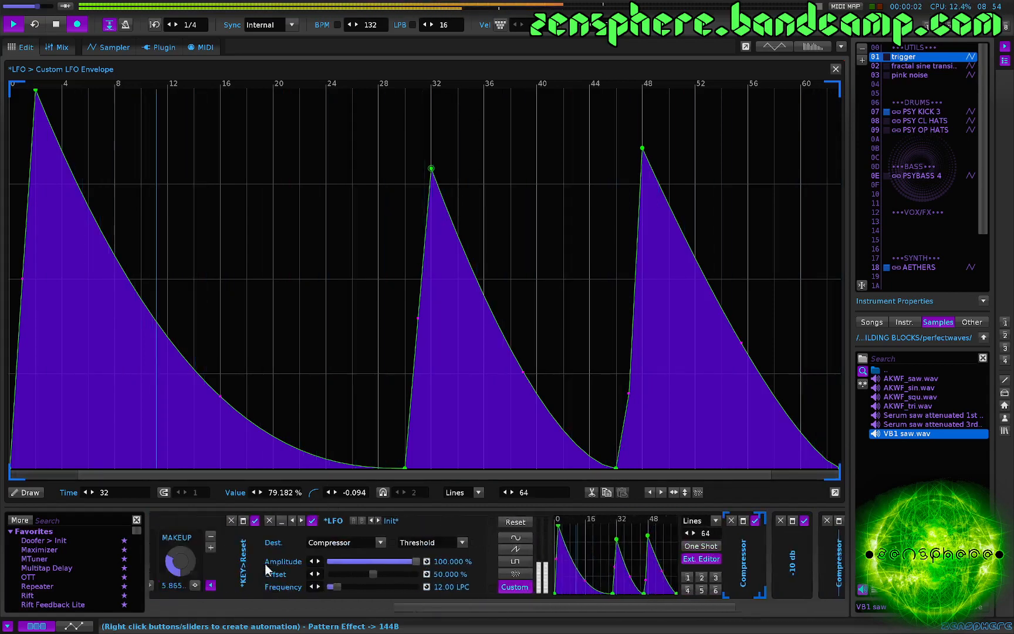
pyautogui.scroll(3, 212, 571)
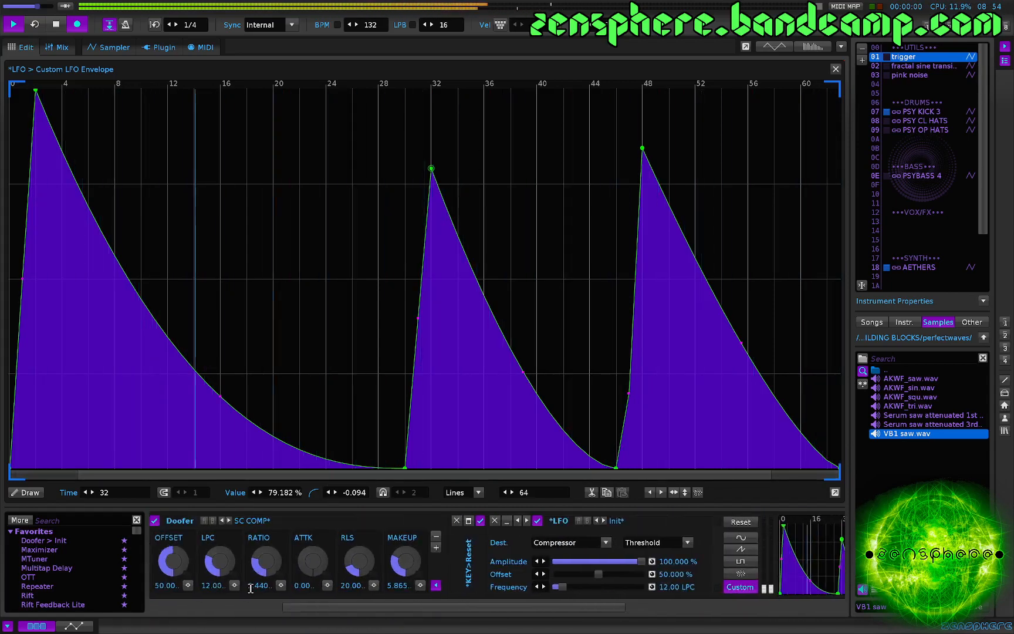
pyautogui.doubleClick(214, 585)
pyautogui.write('6')
pyautogui.press('Return')
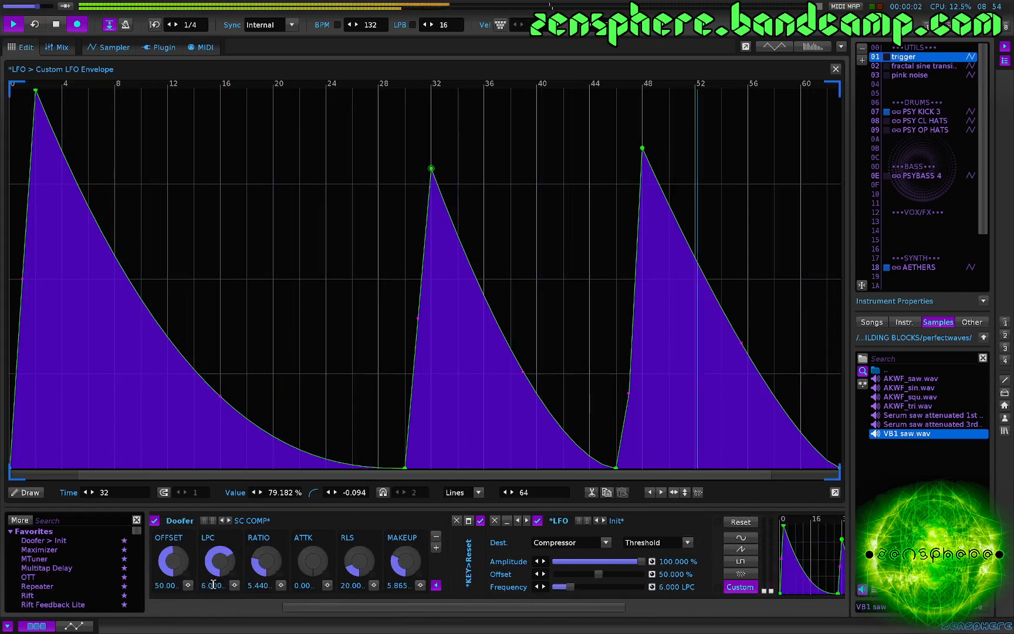
# Step: Try an LPC of 24.00 on the SC COMP Doofer and settle on 18.00
pyautogui.doubleClick(213, 585)
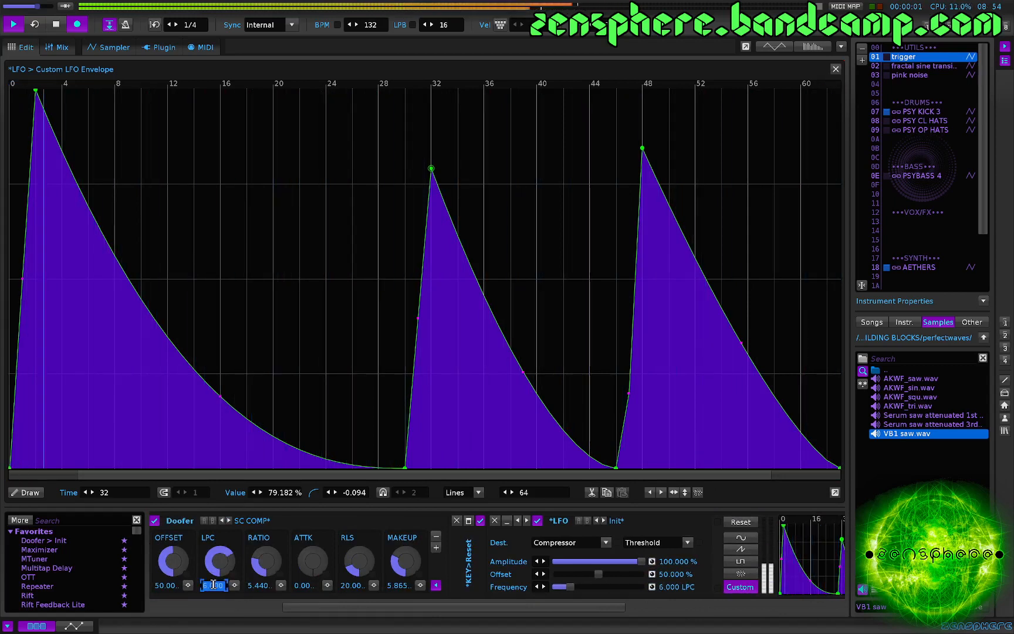
pyautogui.press('Return')
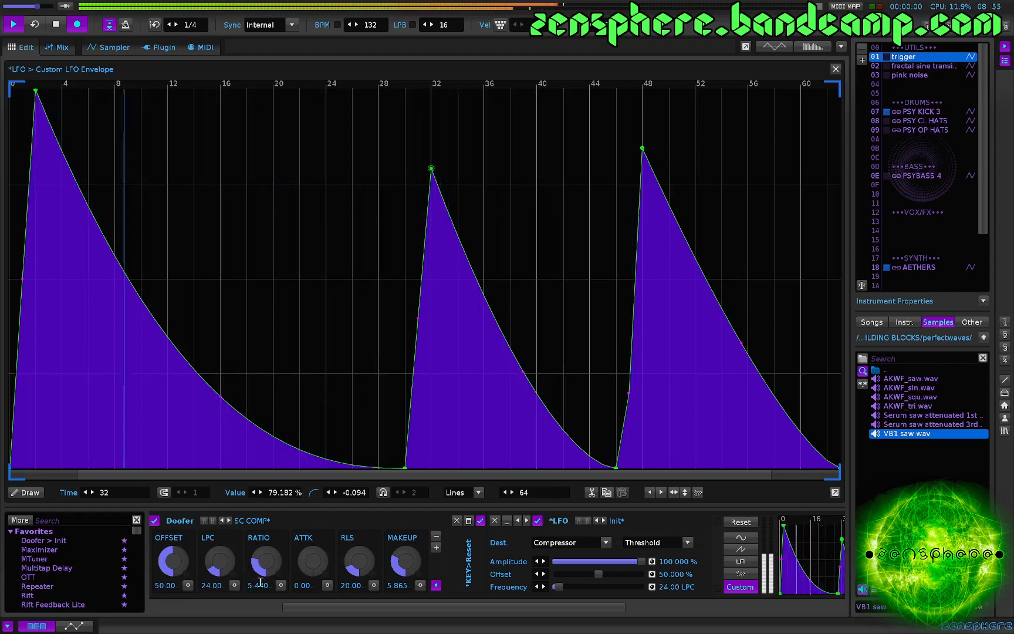
pyautogui.doubleClick(215, 584)
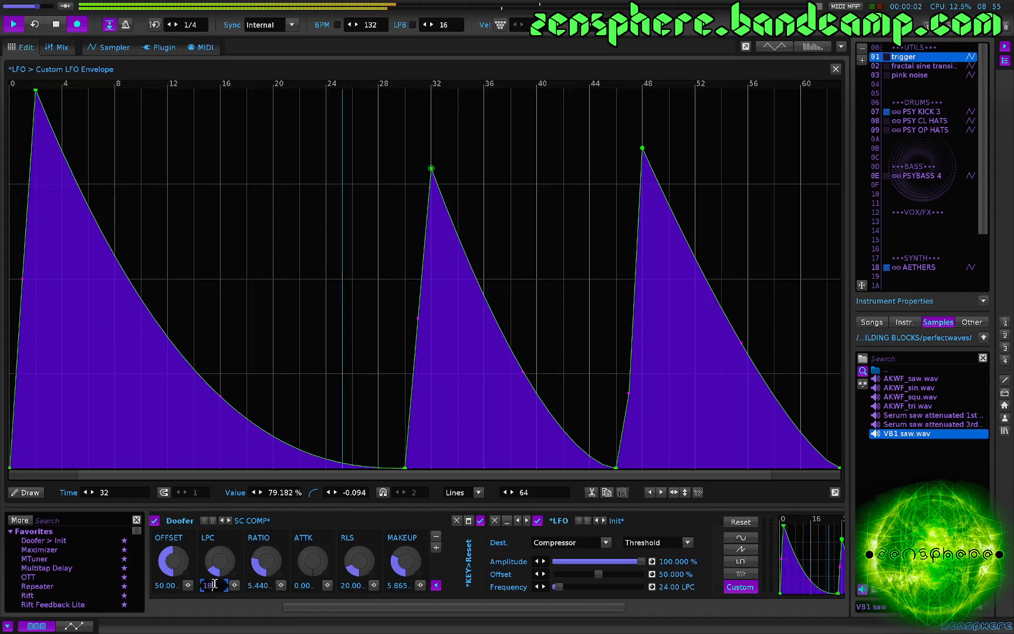
pyautogui.write('18')
pyautogui.press('Return')
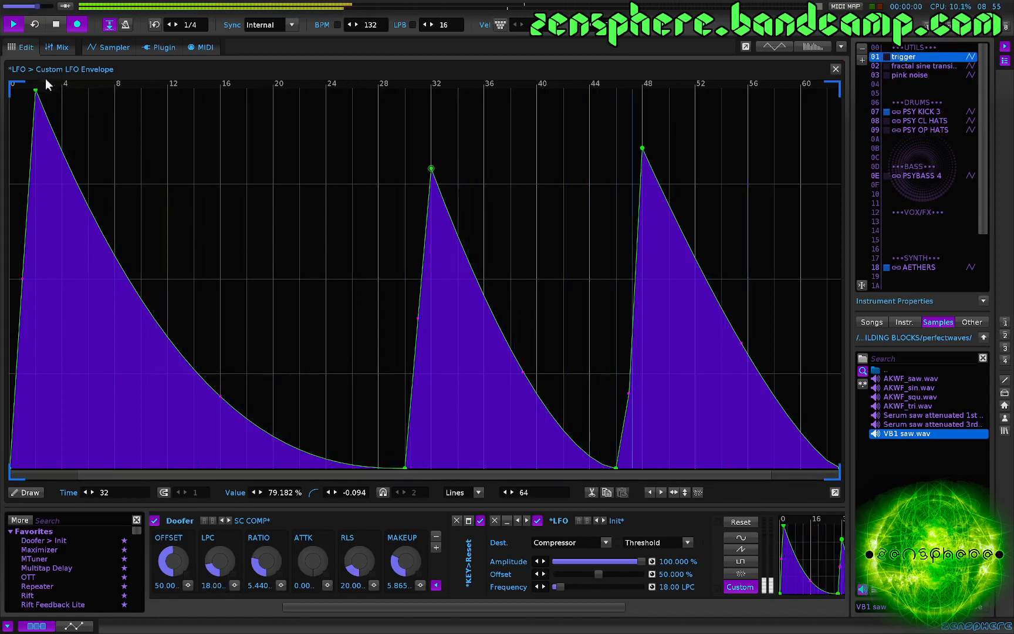
# Step: Move the first envelope peak to time 23 at 100 %, bend its rise to 0.312, and raise the point at time 30 to 68.401 %
pyautogui.moveTo(36, 90); pyautogui.dragTo(312, 90)
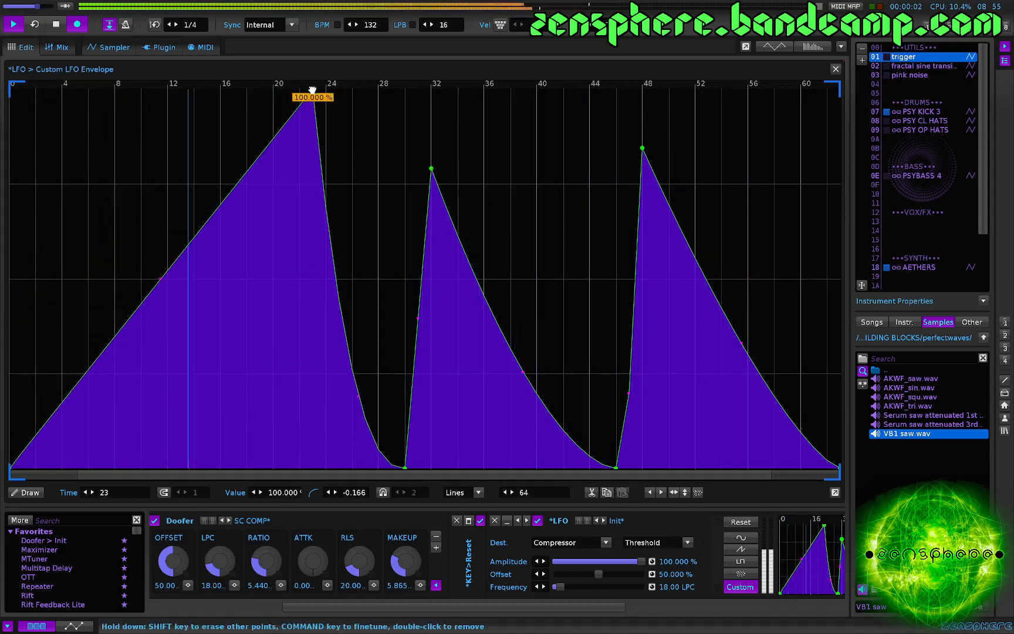
pyautogui.moveTo(160, 278); pyautogui.dragTo(160, 449)
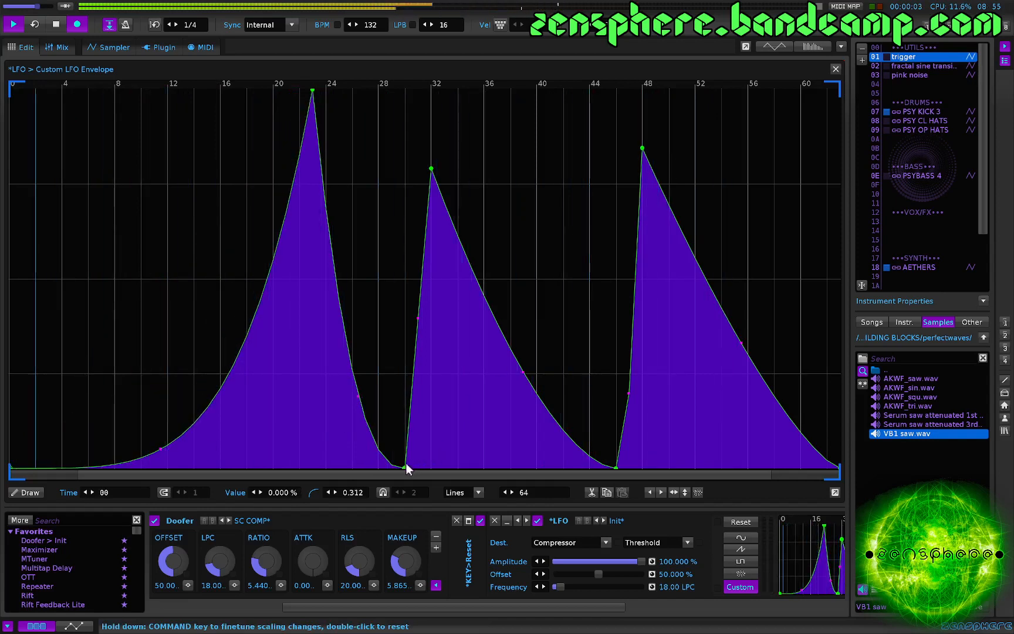
pyautogui.moveTo(406, 465); pyautogui.dragTo(404, 211)
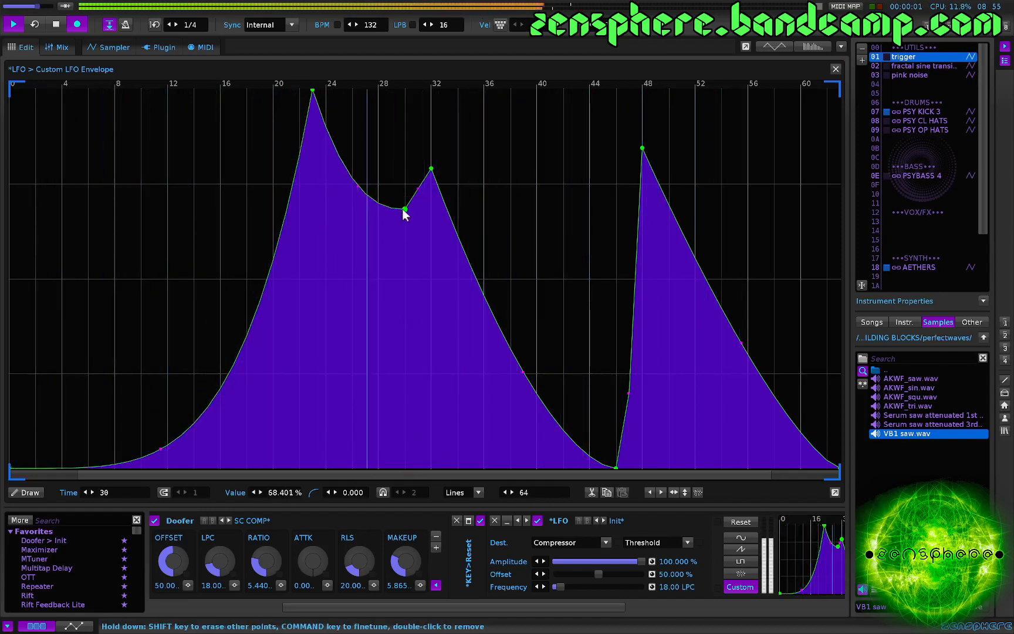
# Step: Review the SC COMP Doofer's controls and the track's device chain, and close the custom LFO envelope editor
pyautogui.hscroll(-2, 308, 560)
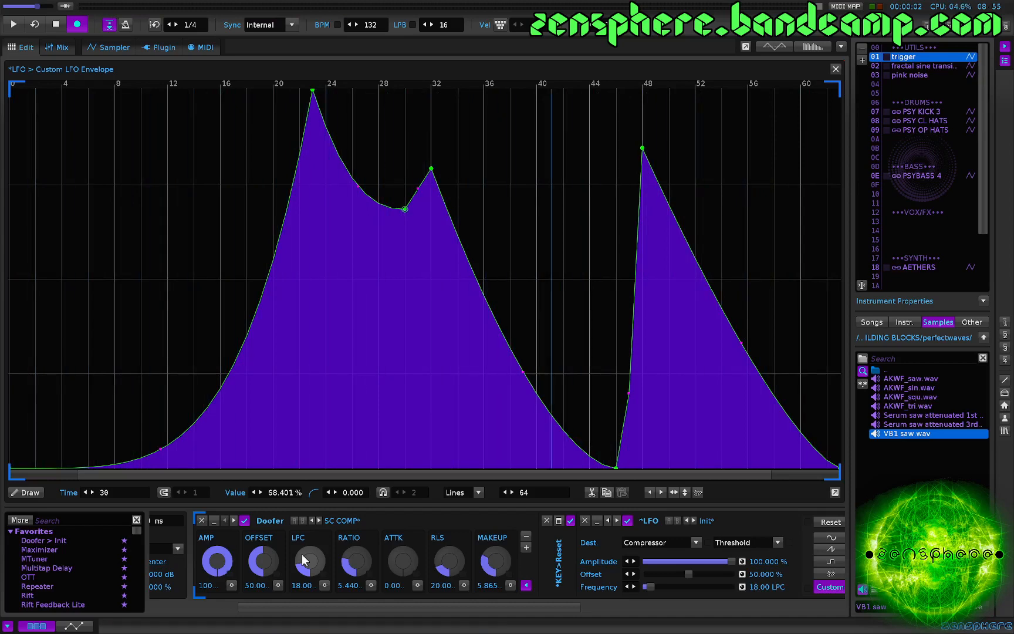
pyautogui.hscroll(2, 326, 562)
pyautogui.hscroll(10, 325, 562)
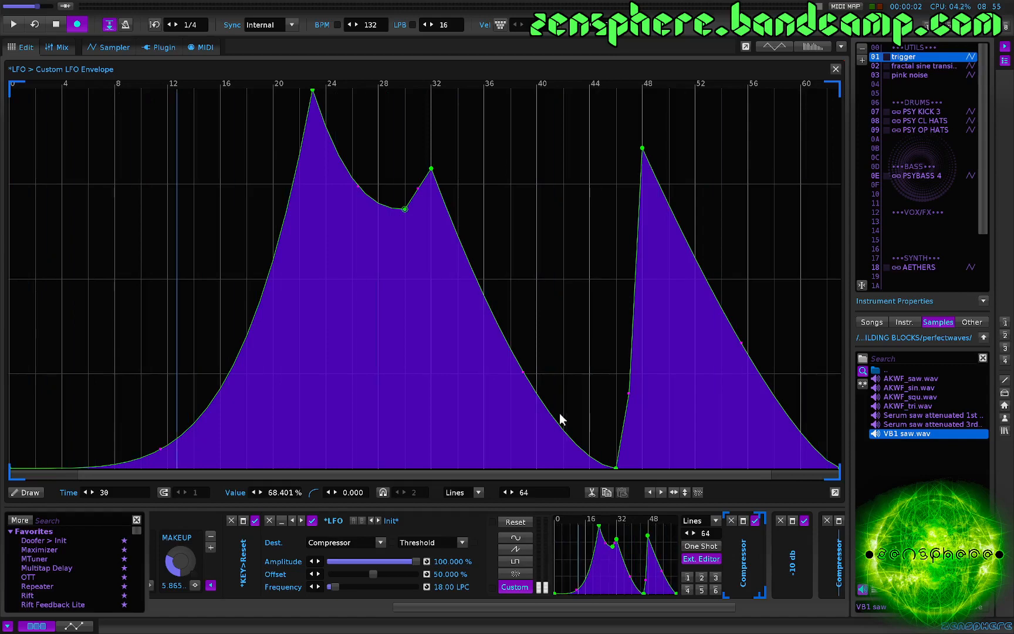
pyautogui.press('Escape')
# Step: Rename the trigger note column of synth track 1 to "trig" and view the earlier trigger notes in the pattern
pyautogui.scroll(5, 660, 345)
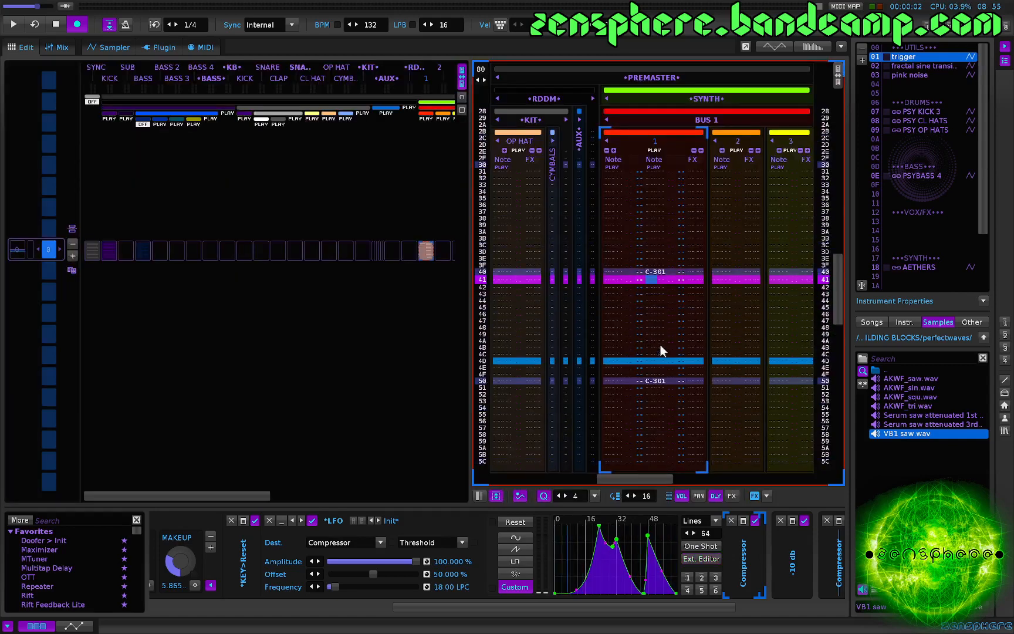
pyautogui.doubleClick(653, 158)
pyautogui.write('tri')
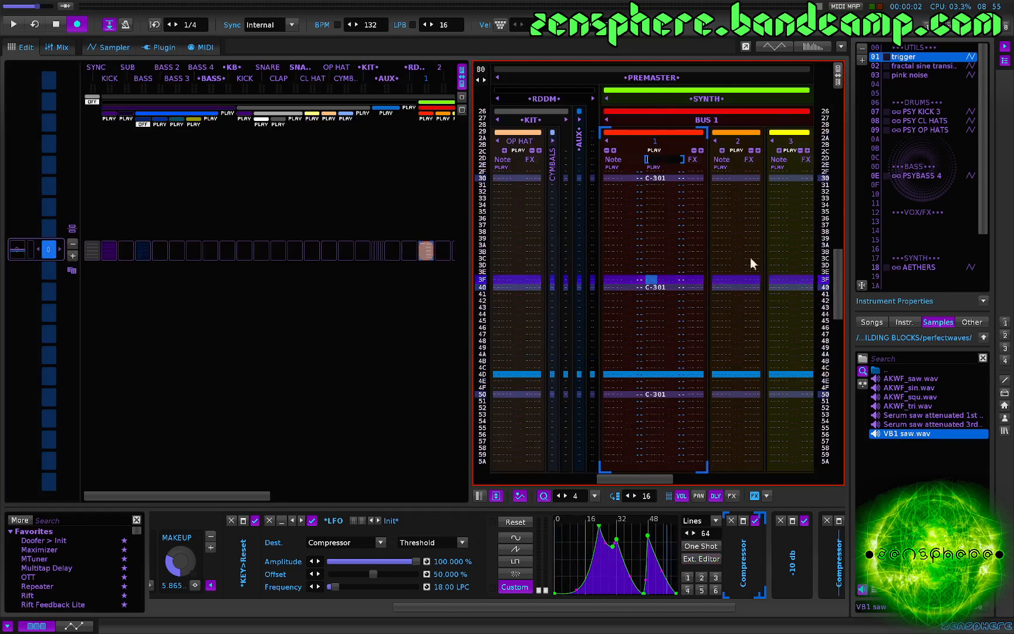
pyautogui.write('g')
pyautogui.press('Return')
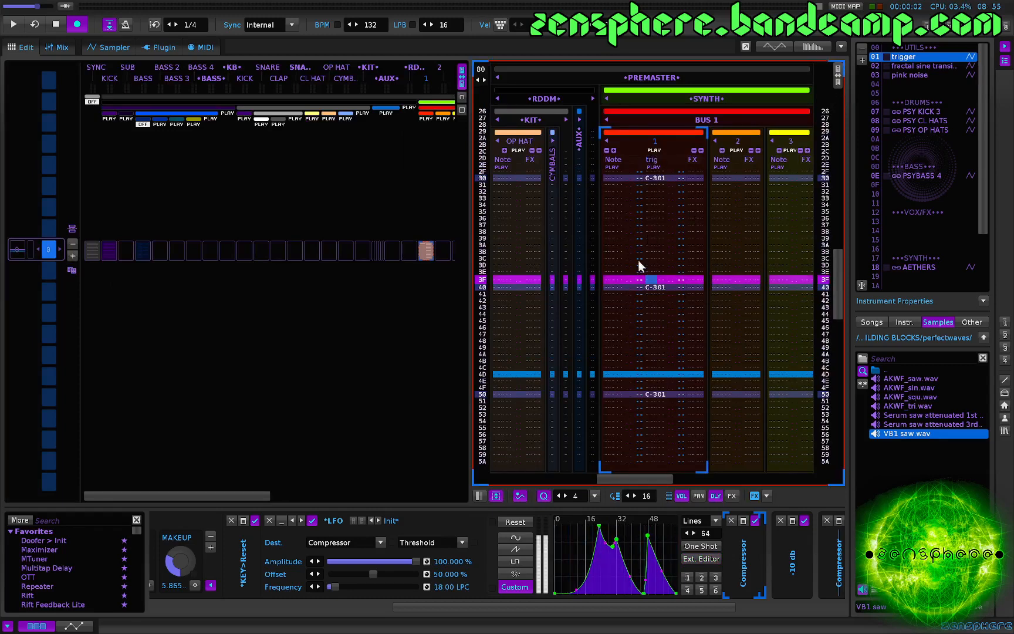
pyautogui.scroll(8, 649, 302)
pyautogui.scroll(12, 650, 304)
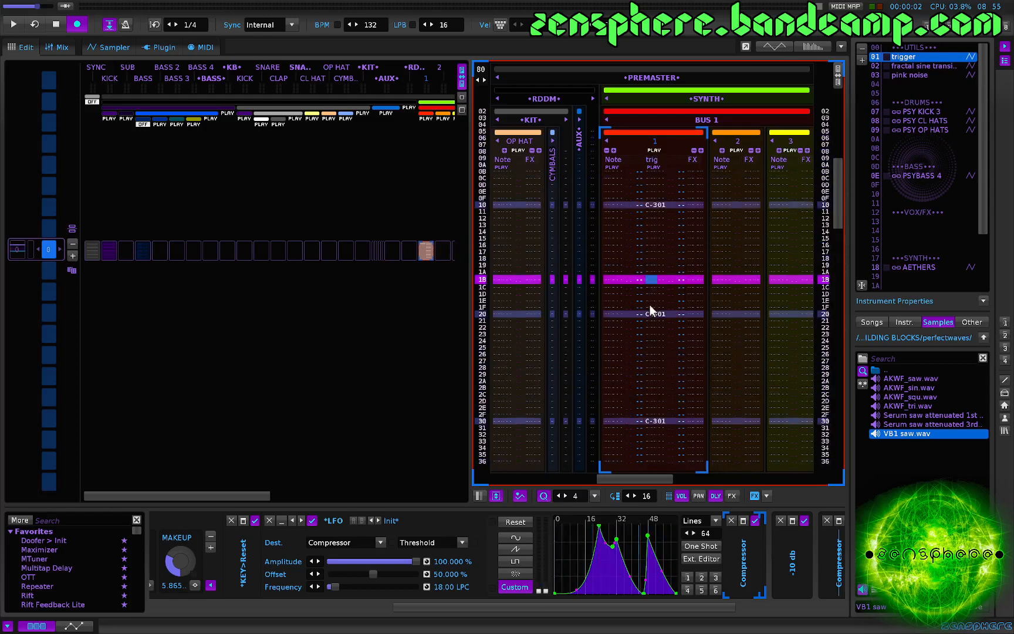